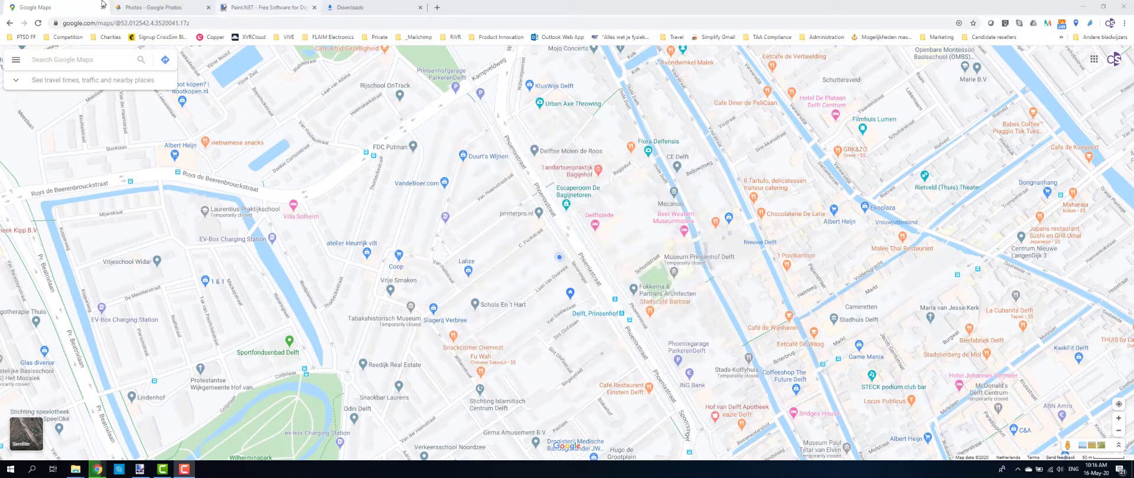
Look through today's office photos in Google Photos, from the grey doors to the desk view
{"action": "left_click", "coordinate": [158, 8]}
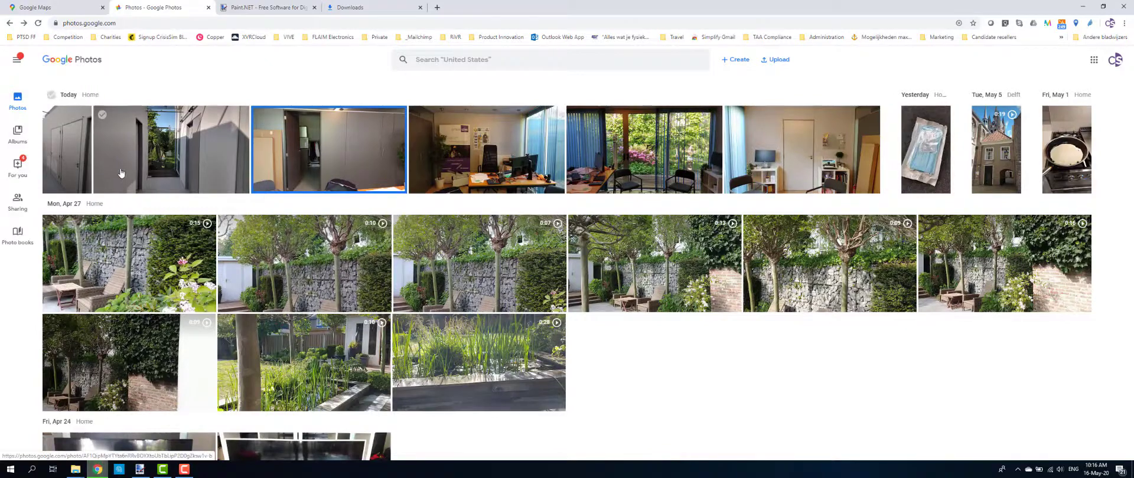
{"action": "left_click", "coordinate": [79, 164]}
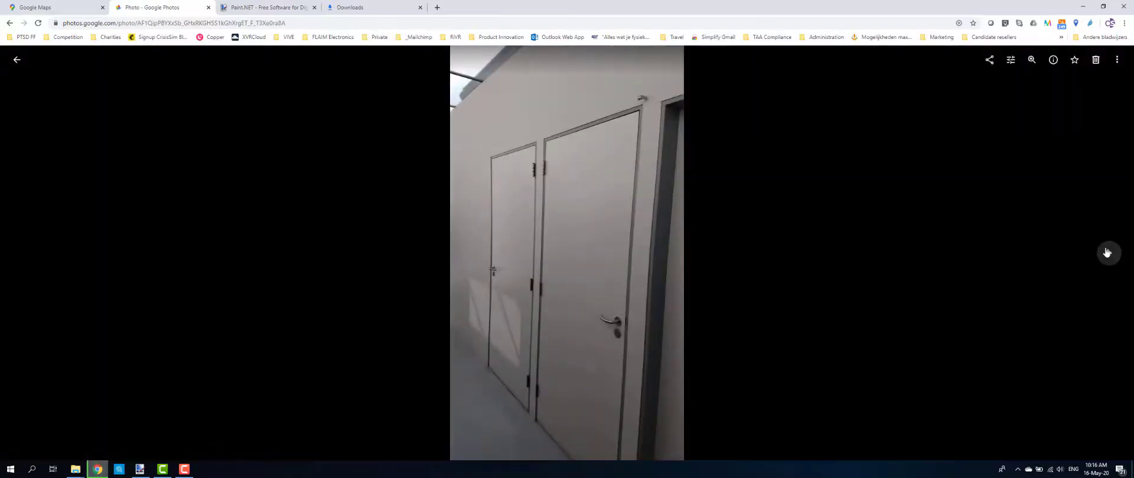
{"action": "left_click", "coordinate": [1109, 254]}
{"action": "left_click", "coordinate": [1108, 253]}
{"action": "left_click", "coordinate": [1109, 254]}
{"action": "left_click", "coordinate": [1108, 254]}
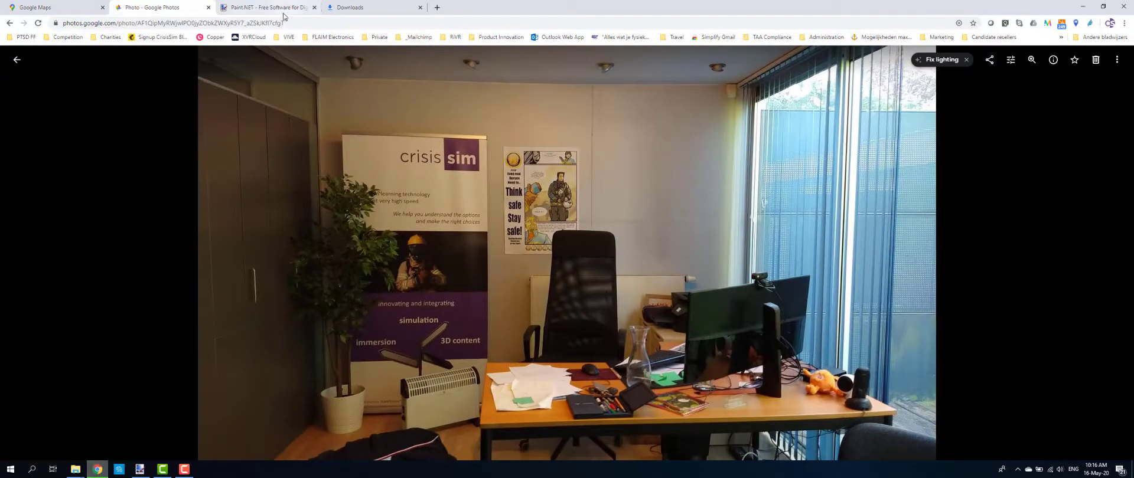
Switch to paint.net and create a new blank image of 800 × 600 pixels
{"action": "left_click", "coordinate": [55, 9]}
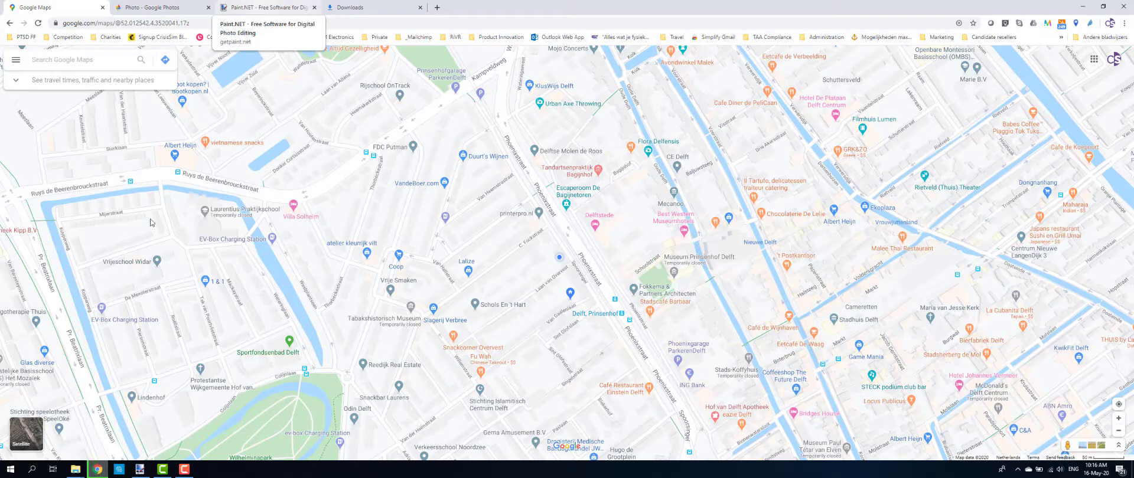
{"action": "left_click", "coordinate": [140, 469]}
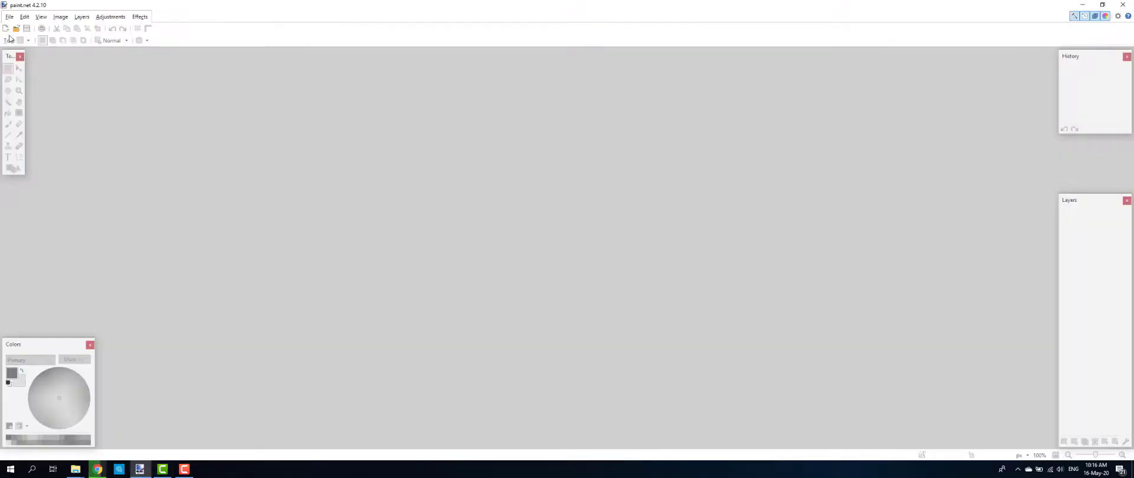
{"action": "left_click", "coordinate": [9, 16]}
{"action": "left_click", "coordinate": [24, 25]}
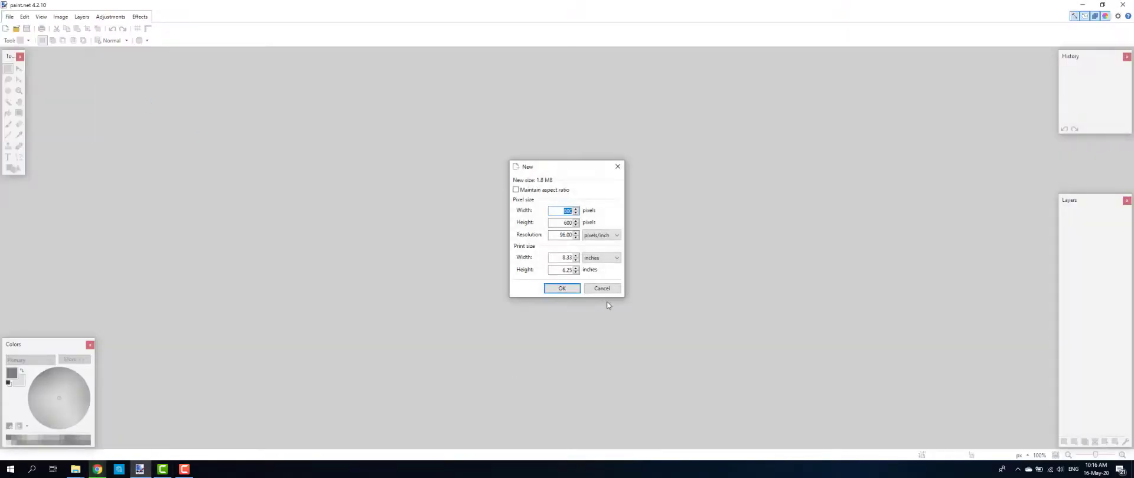
{"action": "left_click", "coordinate": [562, 288]}
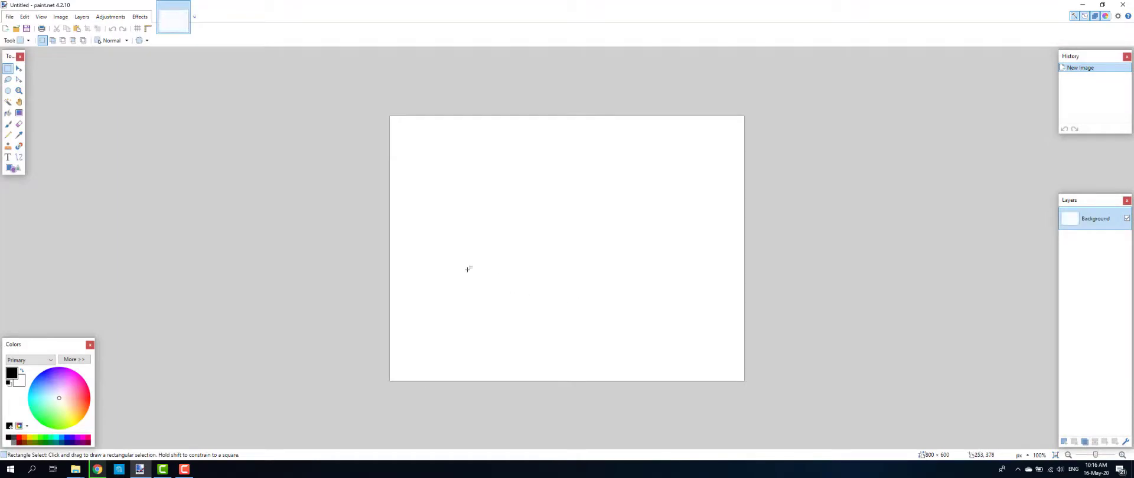
Switch to the browser and view the paint.net website's home page
{"action": "key", "text": "alt+Tab"}
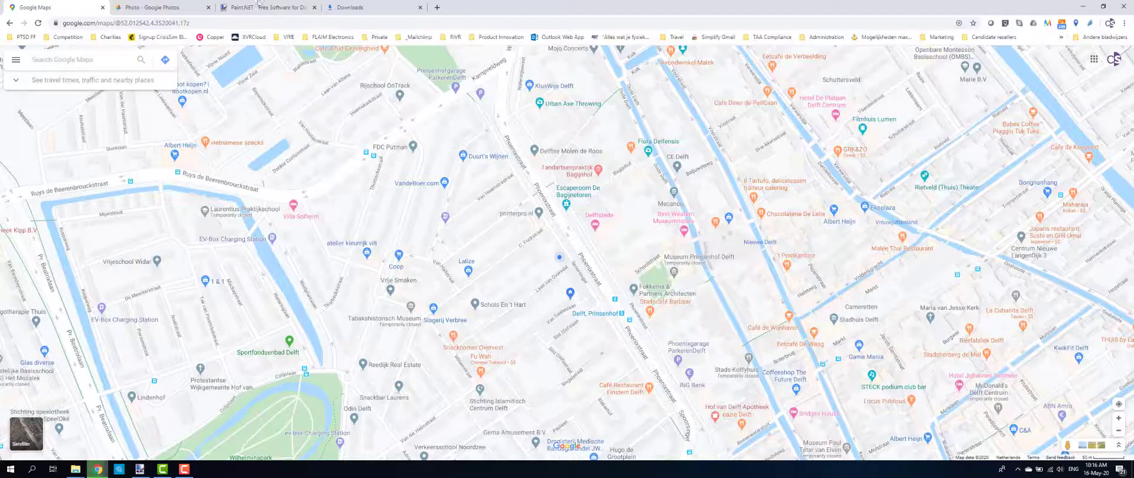
{"action": "left_click", "coordinate": [266, 8]}
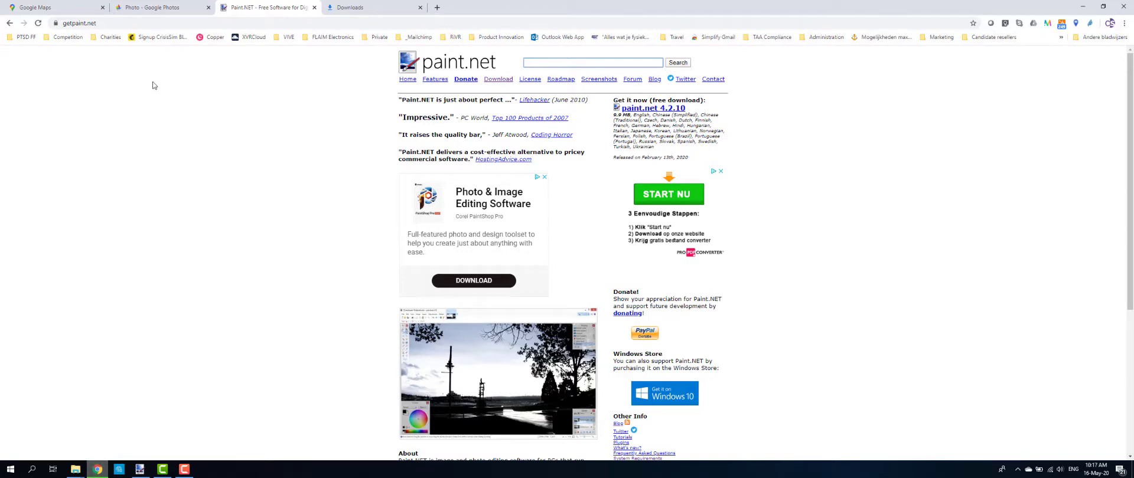
{"action": "left_click", "coordinate": [149, 7]}
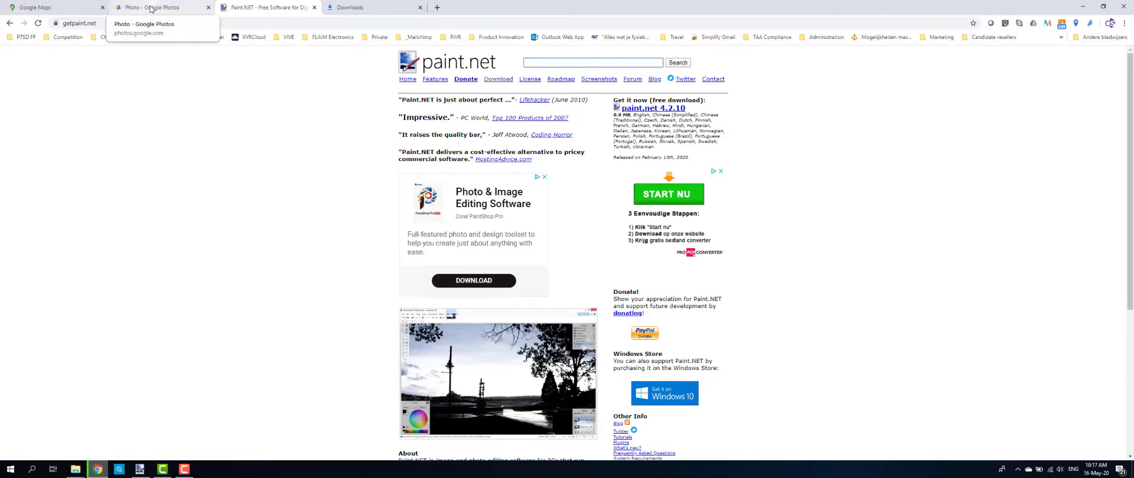
Enter Street View at the blue location marker in Google Maps and frame the garage door, glass entrance, brick house and windmill
{"action": "left_click", "coordinate": [90, 10]}
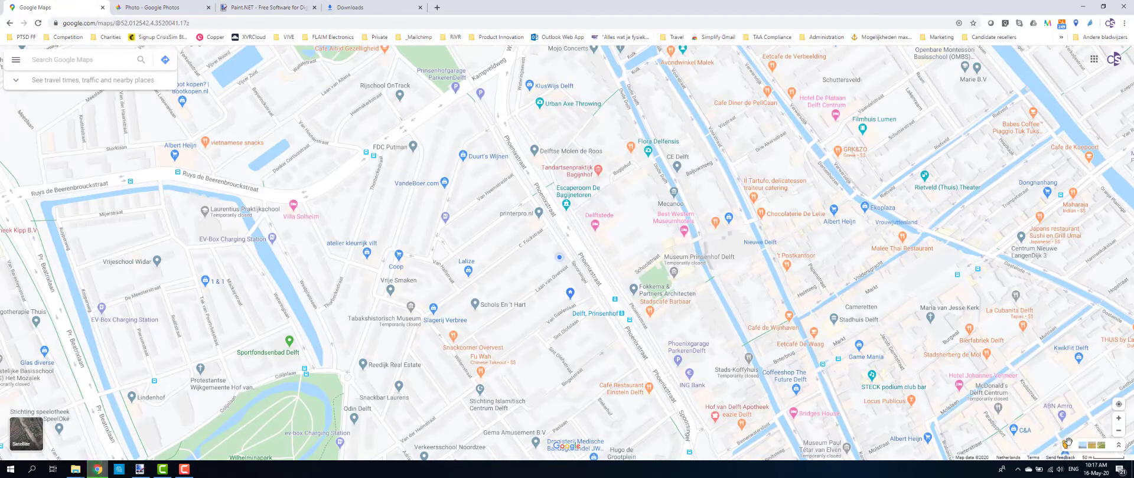
{"action": "left_click_drag", "start_coordinate": [1066, 441], "coordinate": [568, 229]}
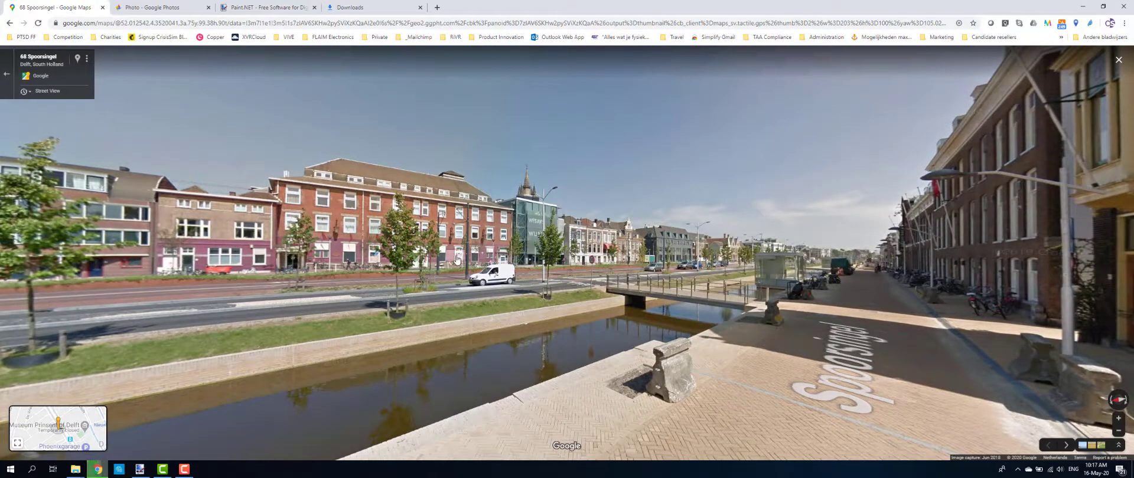
{"action": "left_click_drag", "start_coordinate": [466, 260], "coordinate": [88, 256]}
{"action": "left_click_drag", "start_coordinate": [881, 243], "coordinate": [233, 252]}
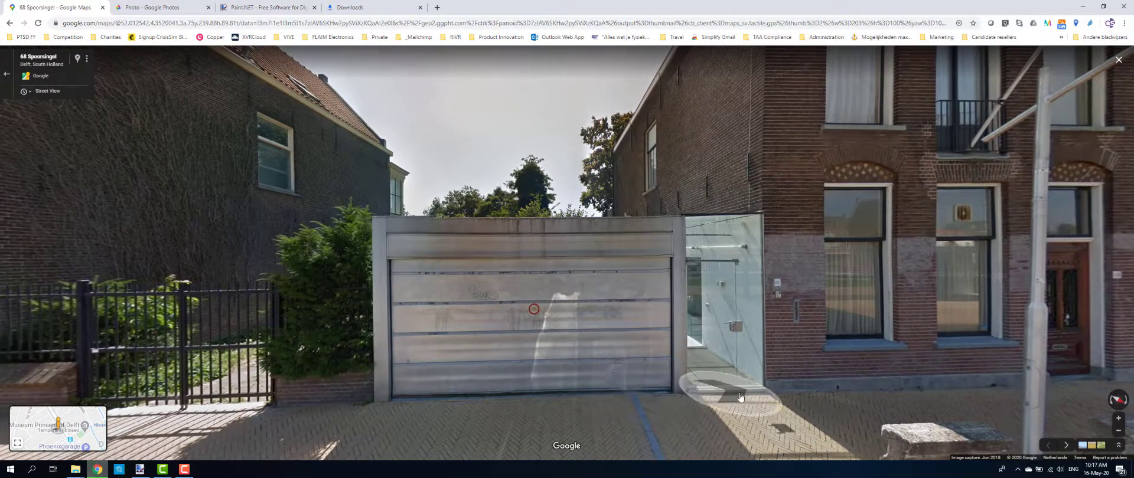
{"action": "left_click", "coordinate": [830, 378]}
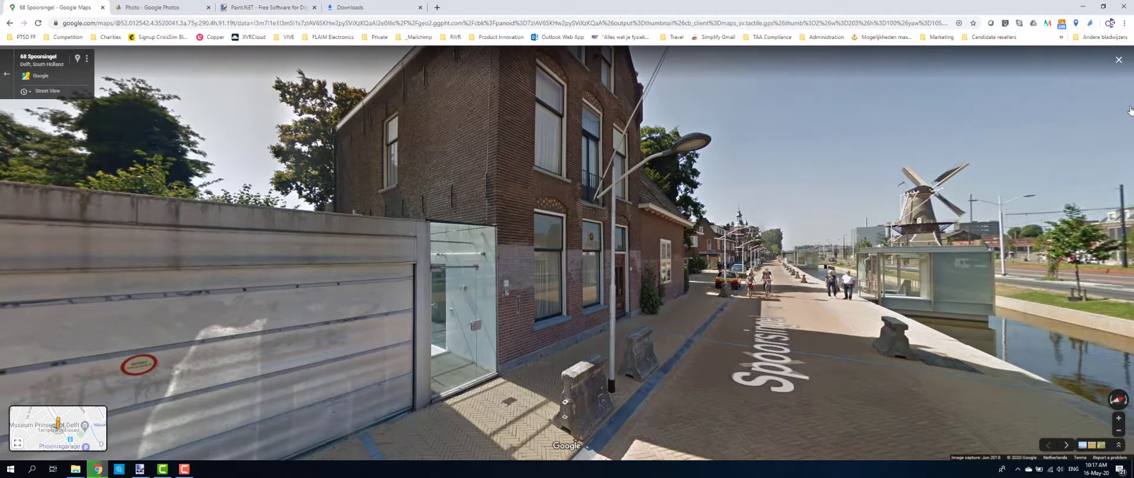
Switch to paint.net and paste the captured Street View screenshot, expanding the canvas to fit it
{"action": "key", "text": "alt+Tab"}
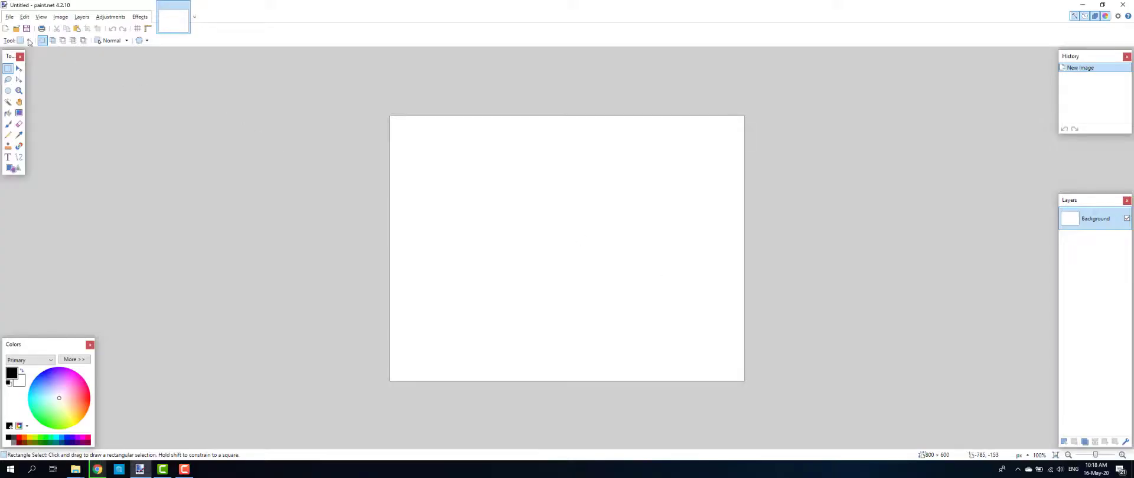
{"action": "left_click", "coordinate": [24, 16]}
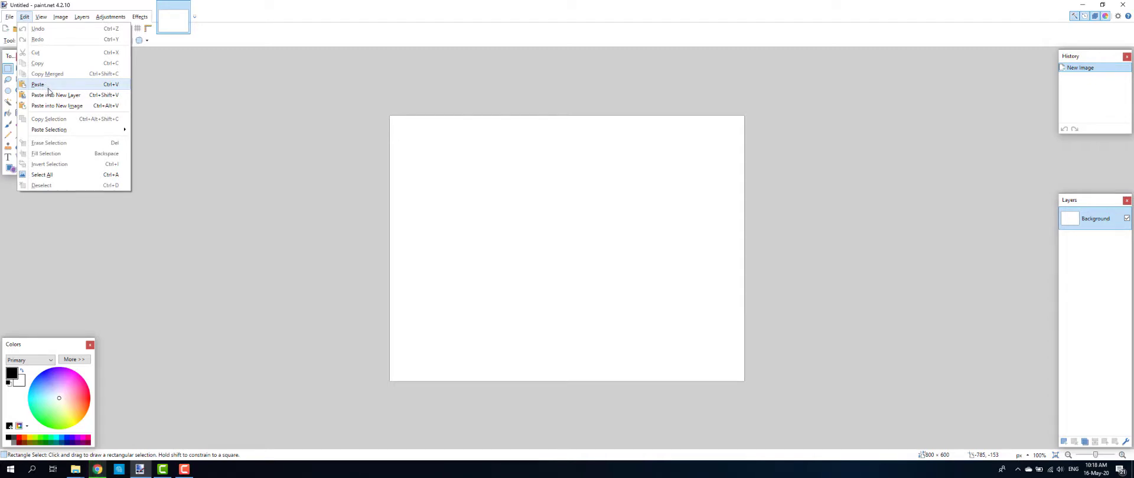
{"action": "left_click", "coordinate": [48, 88]}
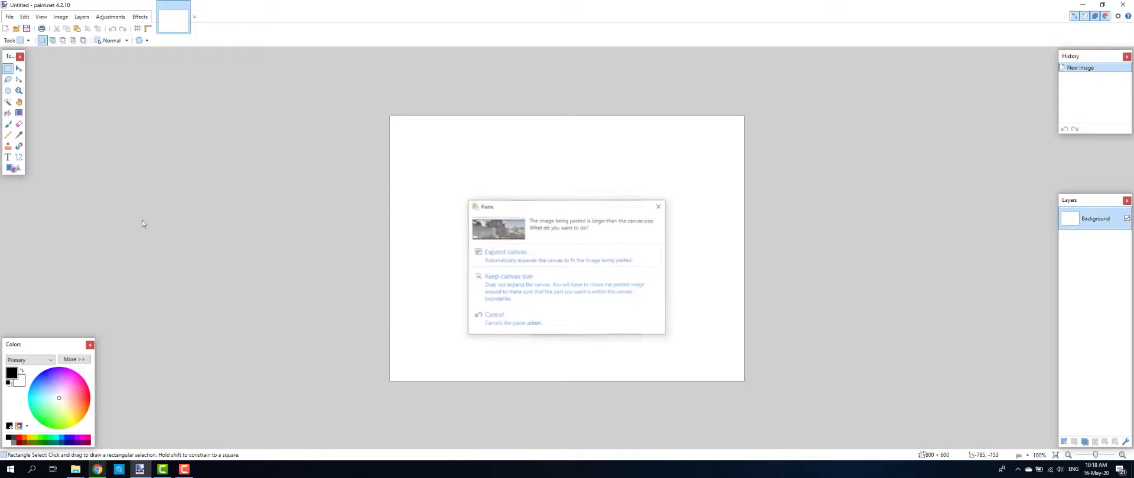
{"action": "left_click", "coordinate": [546, 258]}
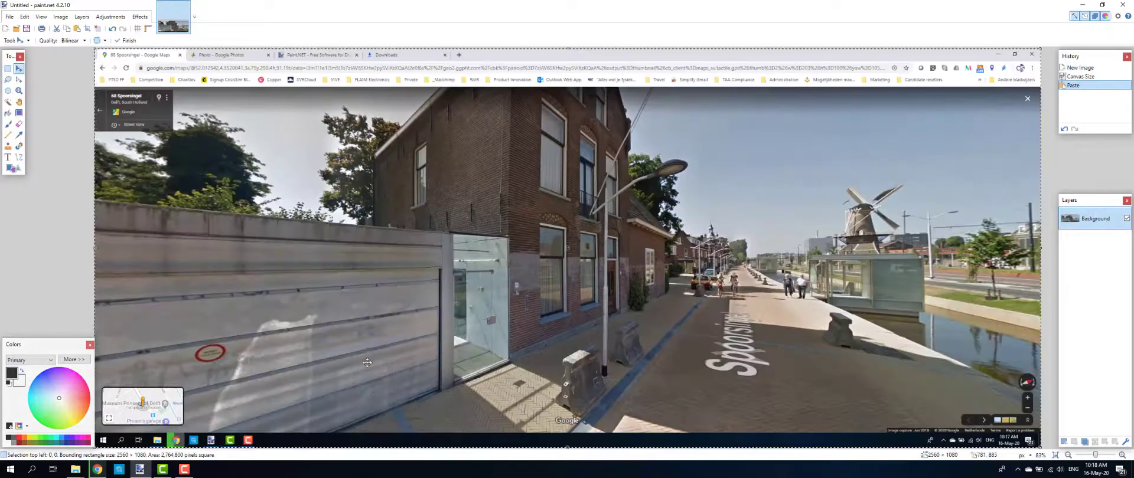
Crop the screenshot to a rectangle of about 2078 × 903 pixels containing only the street scene, without the browser interface
{"action": "left_click", "coordinate": [8, 69]}
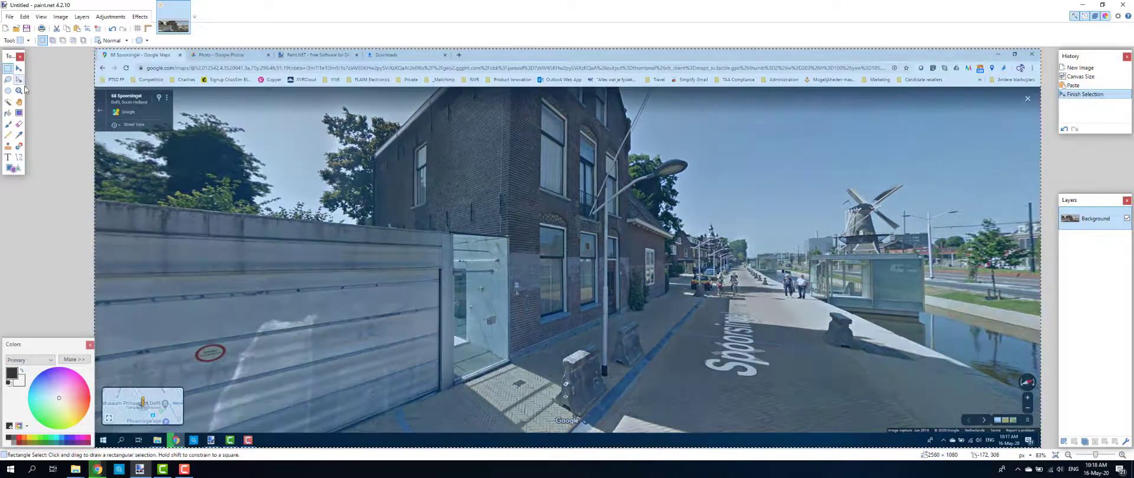
{"action": "left_click", "coordinate": [58, 116]}
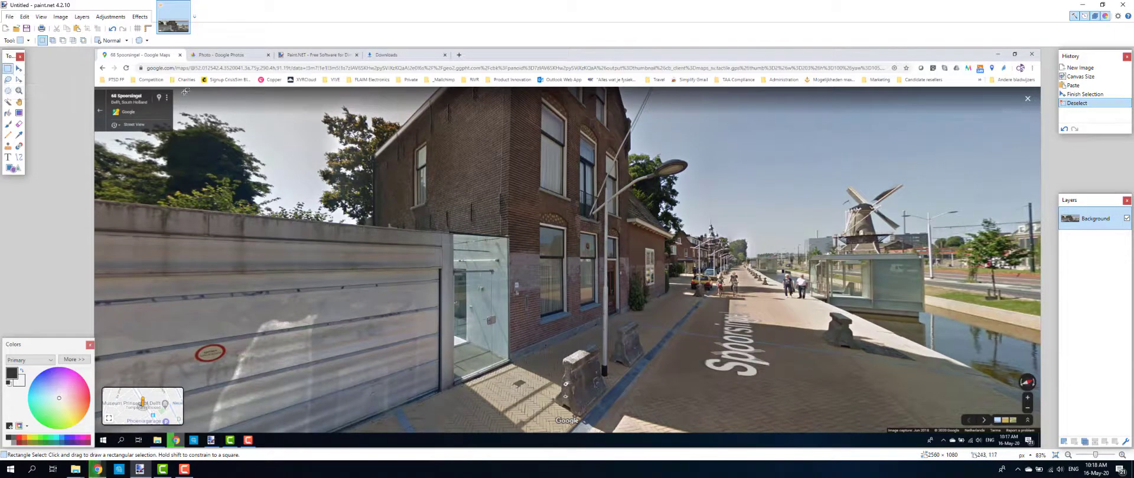
{"action": "left_click_drag", "start_coordinate": [183, 89], "coordinate": [536, 413]}
{"action": "left_click_drag", "start_coordinate": [187, 91], "coordinate": [954, 425]}
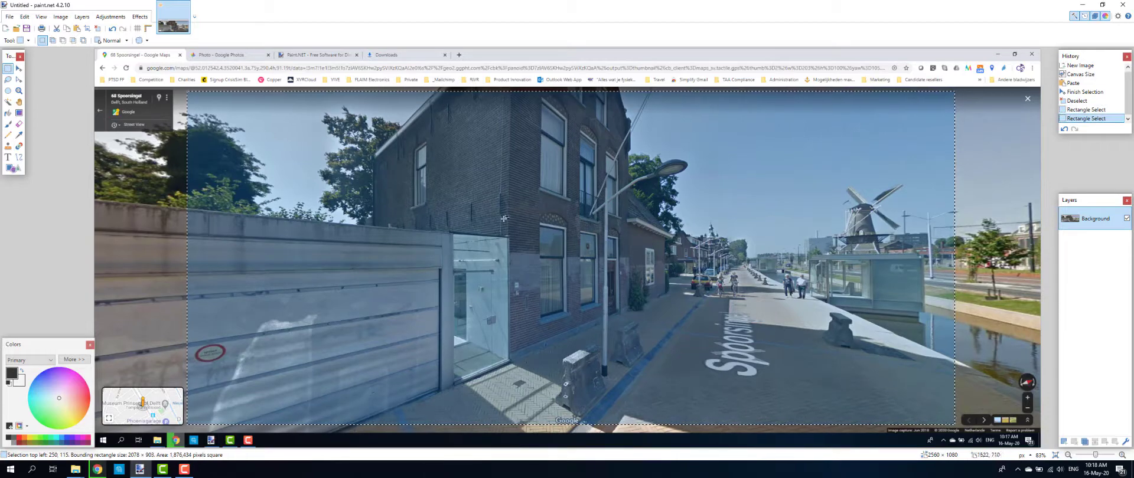
{"action": "left_click", "coordinate": [65, 20]}
{"action": "left_click", "coordinate": [72, 30]}
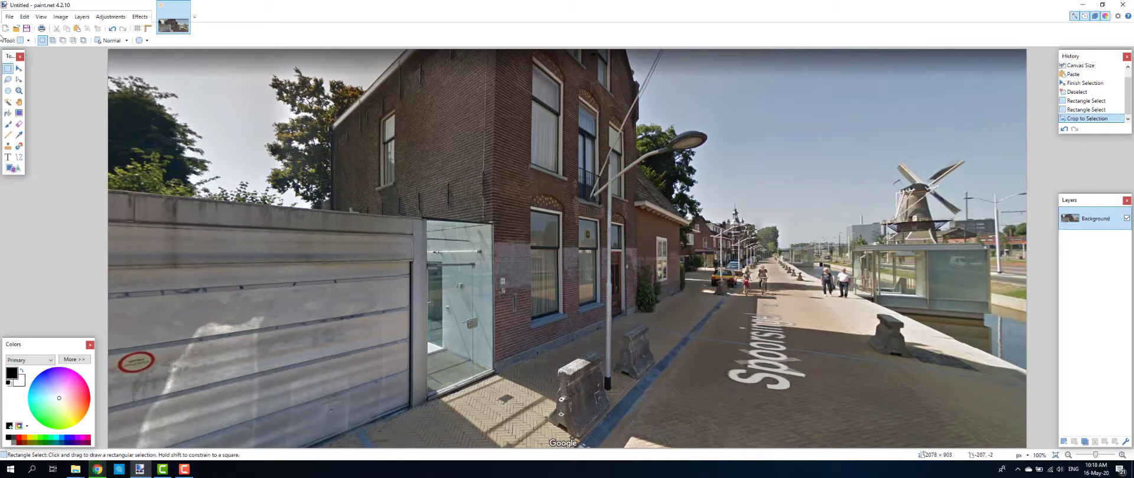
Save the cropped image as the PNG file "outside of office overview" in the office images folder with auto-detected bit depth
{"action": "left_click", "coordinate": [10, 16]}
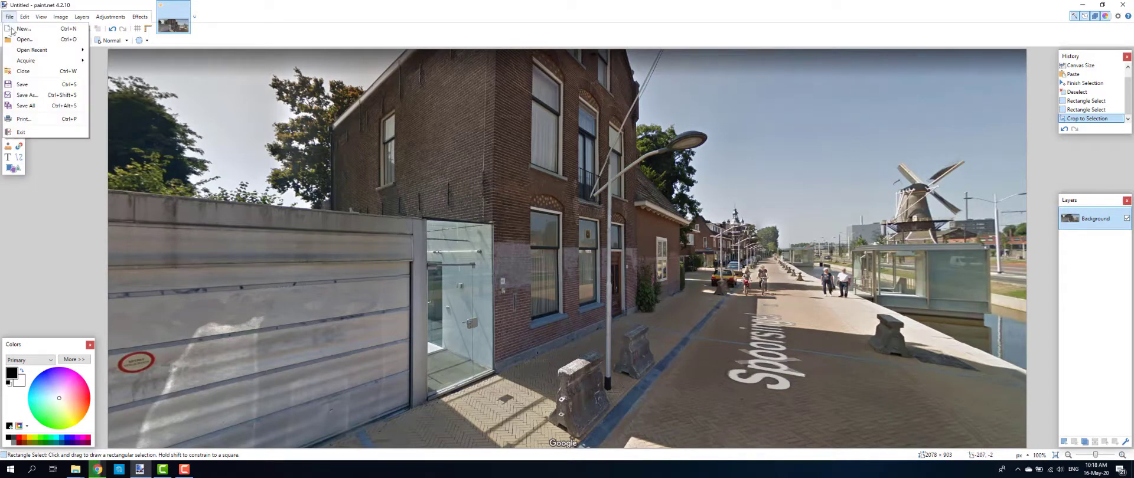
{"action": "left_click", "coordinate": [27, 95]}
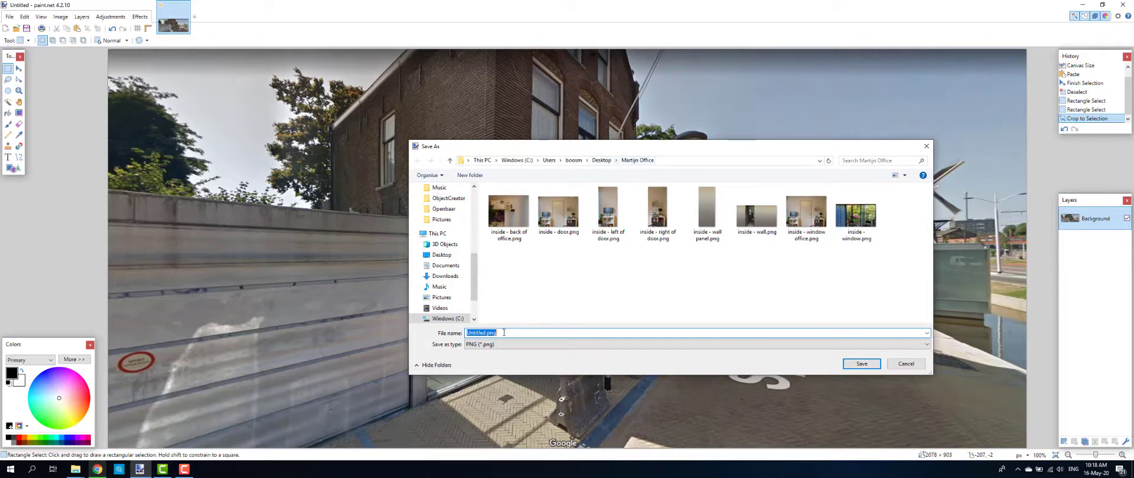
{"action": "type", "text": "outside of office overview"}
{"action": "key", "text": "Return"}
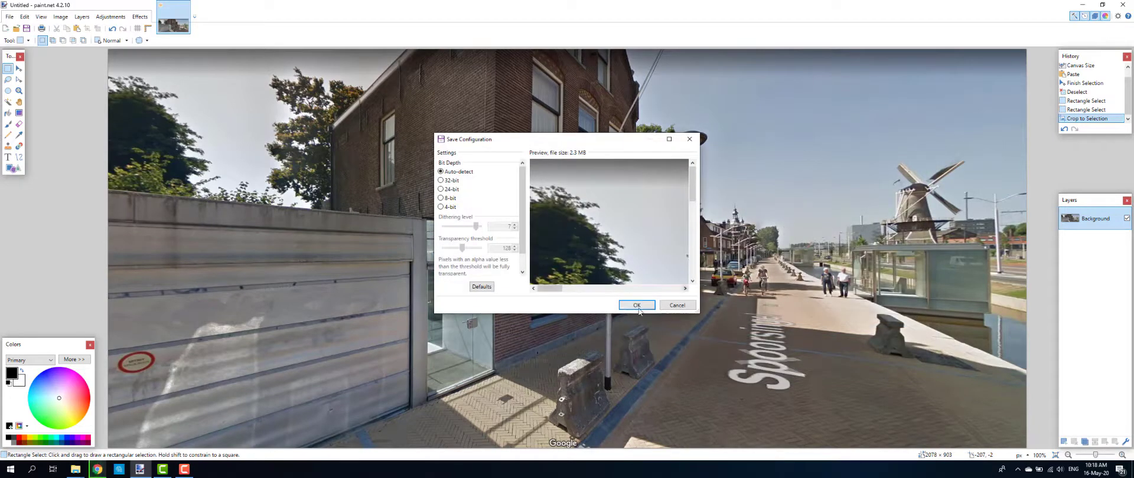
{"action": "left_click", "coordinate": [637, 304]}
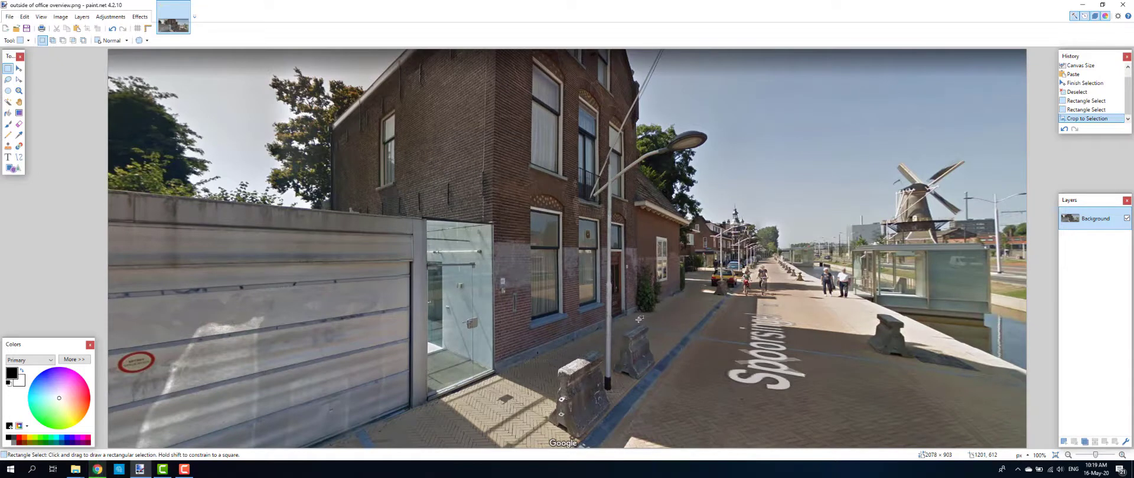
{"action": "mouse_move", "coordinate": [192, 470]}
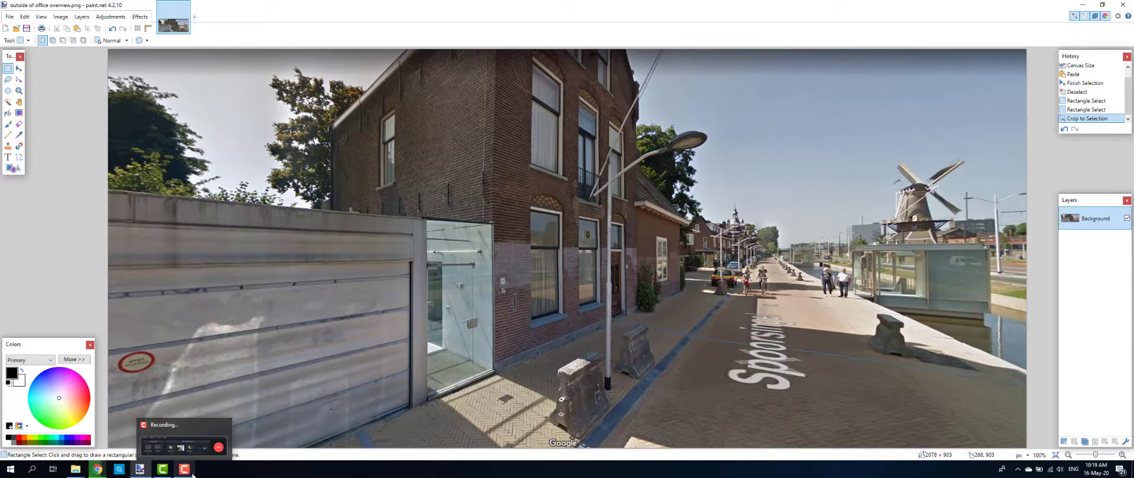
{"action": "left_click", "coordinate": [195, 469]}
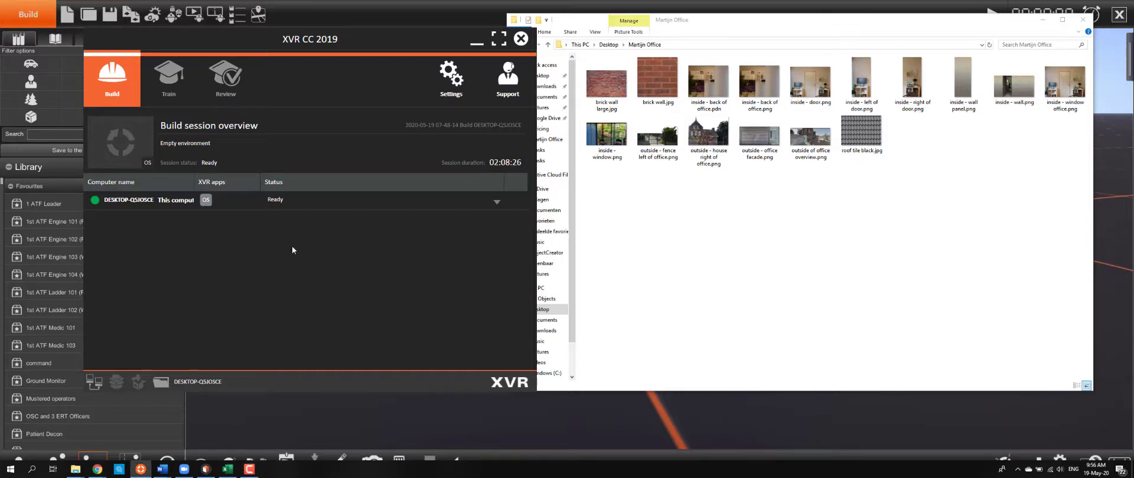
Open the XVR Storage folder from XVR CC 2019 and enter its Images folder
{"action": "mouse_move", "coordinate": [295, 45]}
{"action": "left_mouse_down"}
{"action": "mouse_move", "coordinate": [357, 47]}
{"action": "mouse_move", "coordinate": [292, 55]}
{"action": "left_mouse_up"}
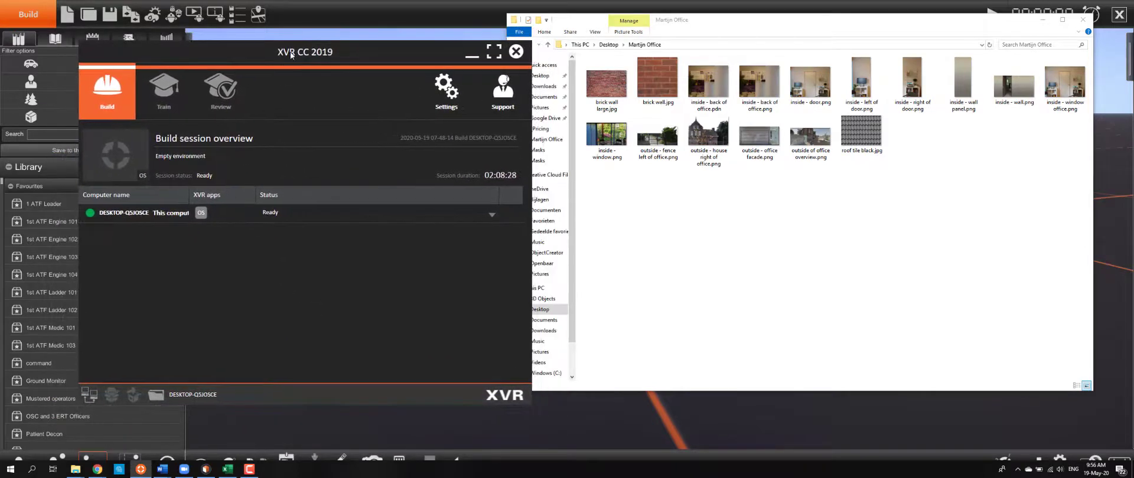
{"action": "left_click", "coordinate": [163, 394]}
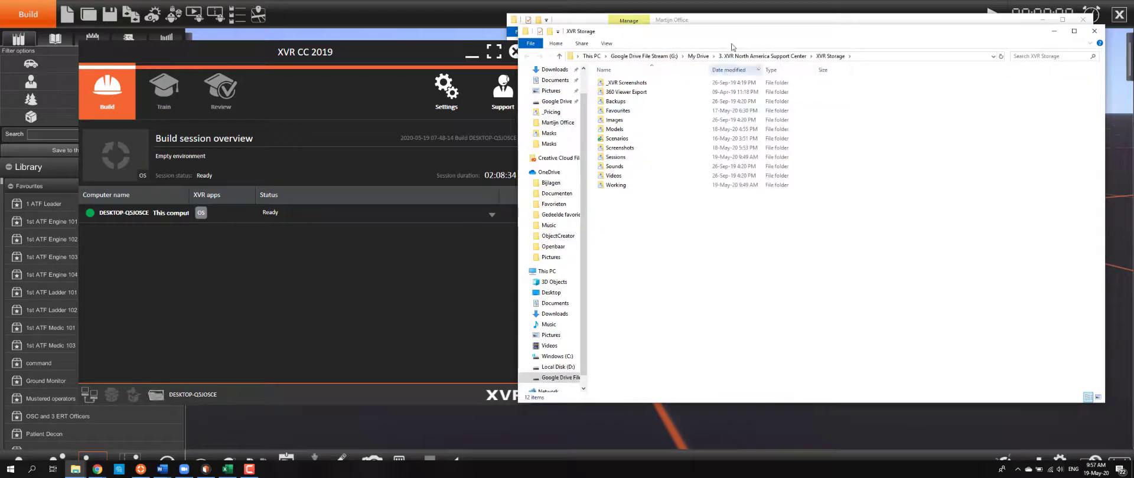
{"action": "left_click_drag", "start_coordinate": [728, 28], "coordinate": [448, 96]}
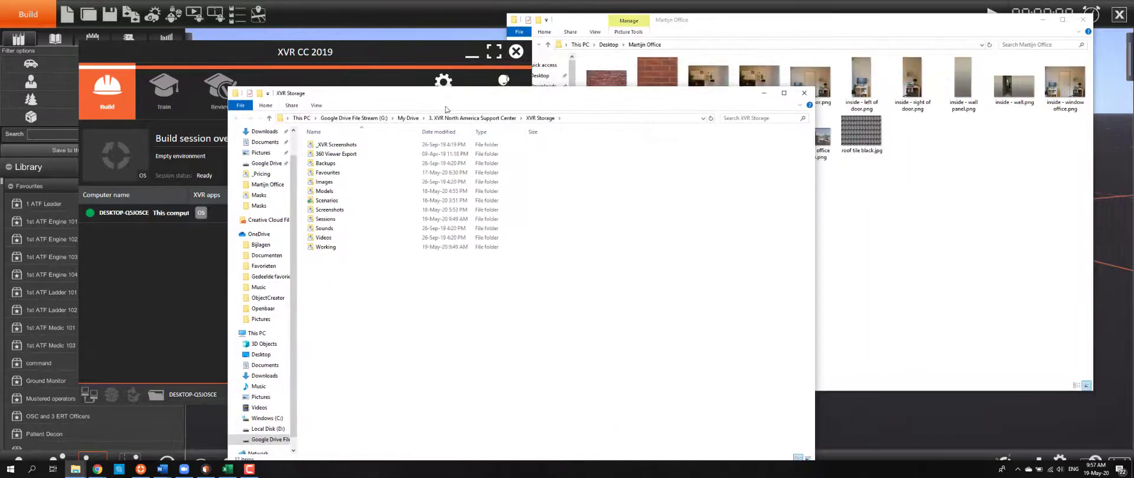
{"action": "double_click", "coordinate": [322, 182]}
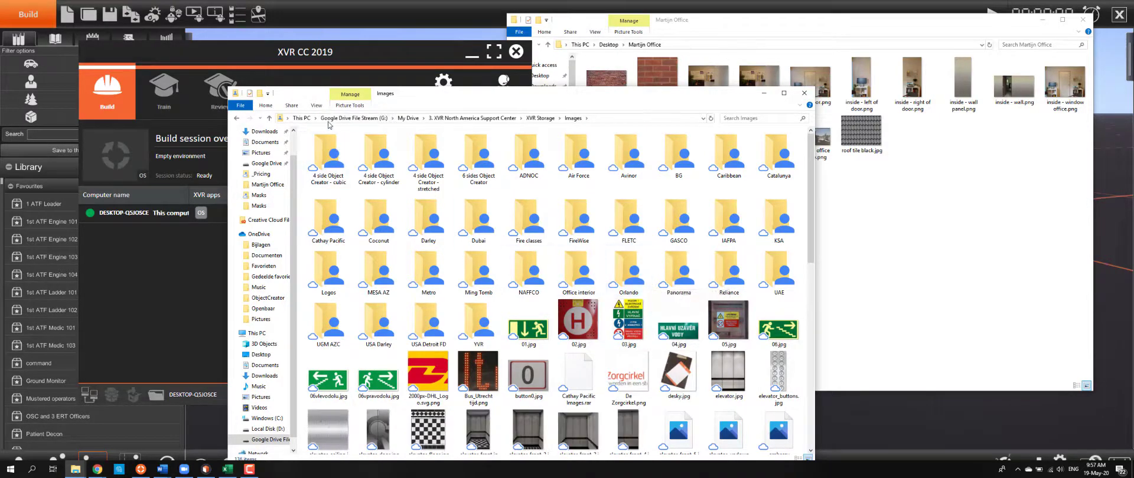
Create a folder named "NLD CrisisSim Office" inside the XVR Storage Images folder and open it
{"action": "right_click", "coordinate": [455, 192]}
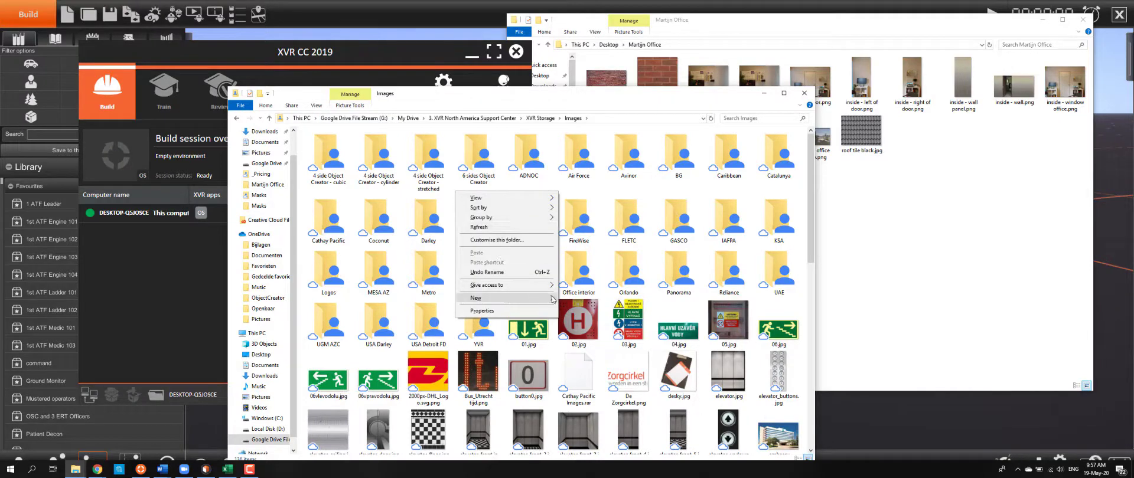
{"action": "mouse_move", "coordinate": [555, 298]}
{"action": "left_click", "coordinate": [629, 299]}
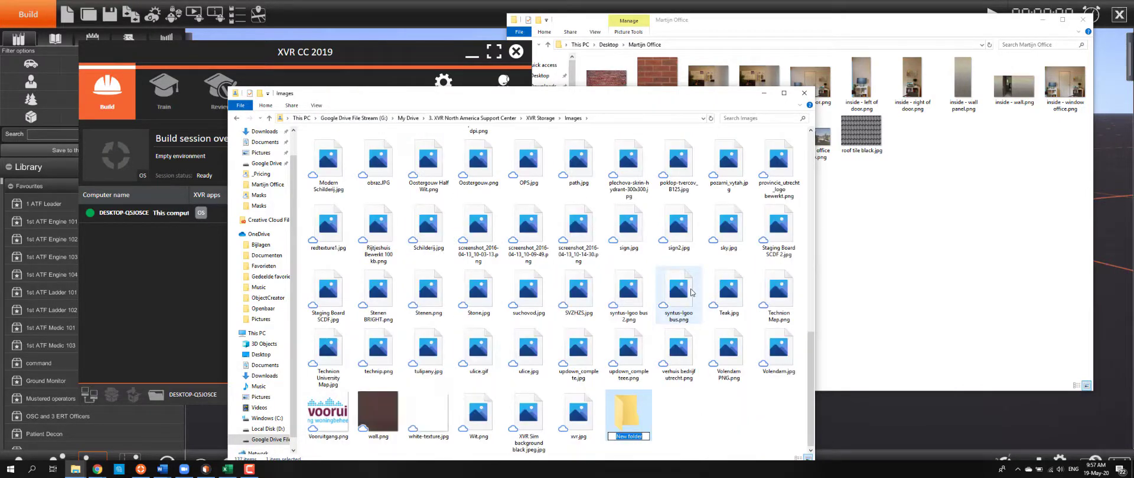
{"action": "type", "text": "NLD"}
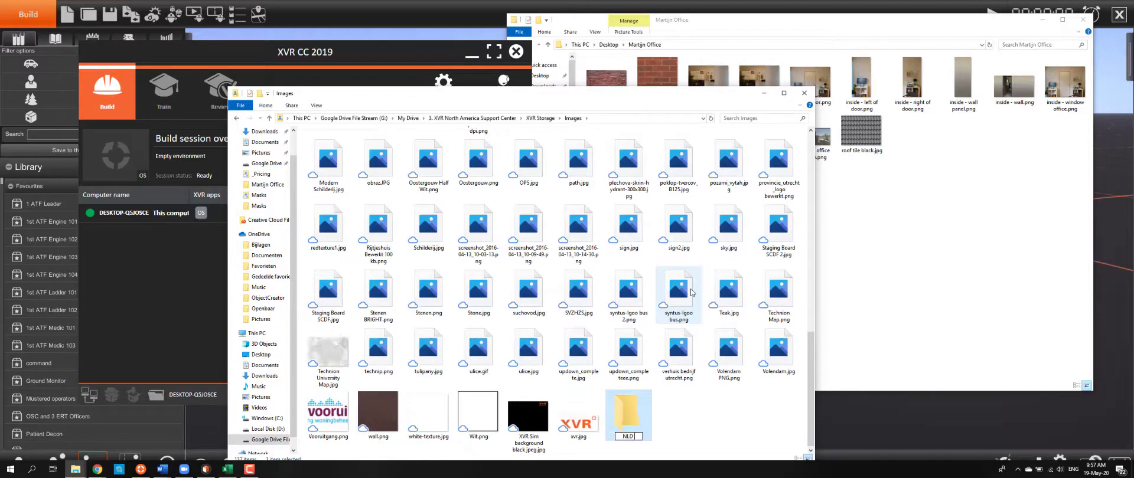
{"action": "type", "text": " CrisisSim Office"}
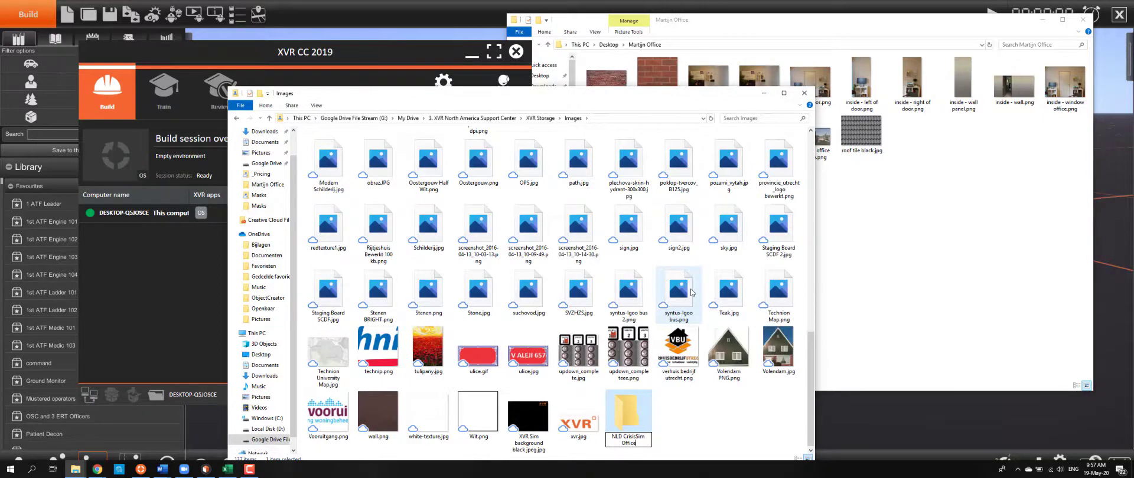
{"action": "key", "text": "Return"}
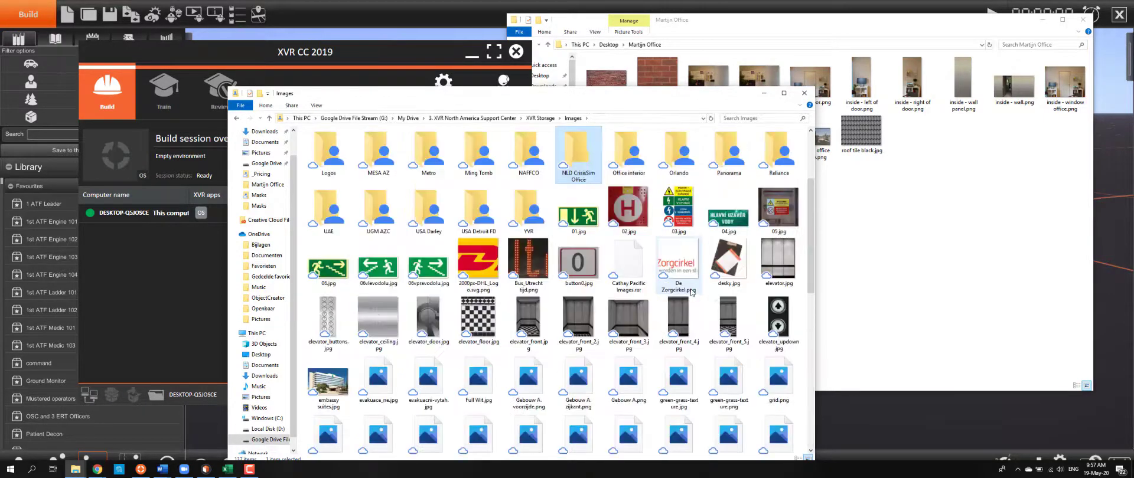
{"action": "key", "text": "Return"}
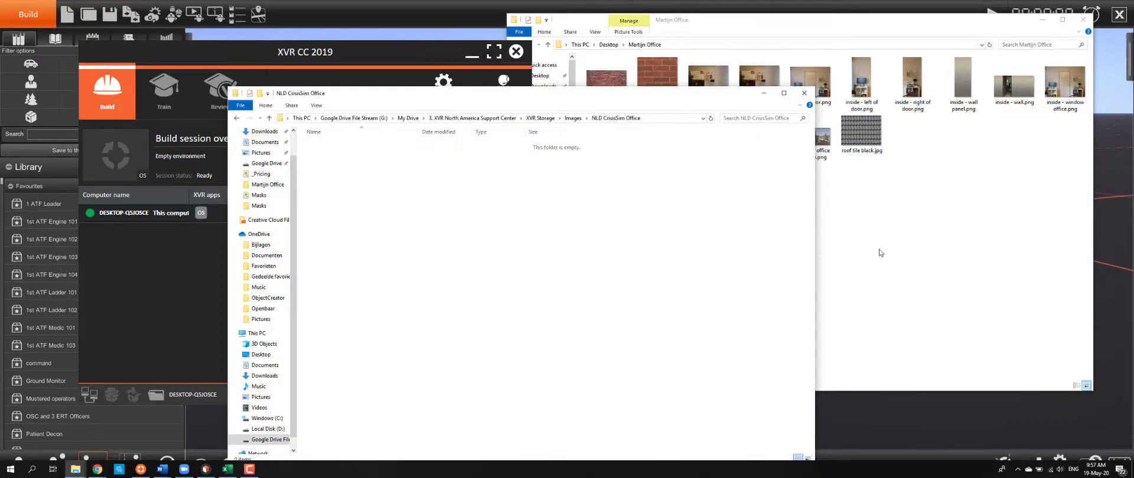
Copy all the office image files from the desktop office folder into the NLD CrisisSim Office folder
{"action": "left_click", "coordinate": [882, 255]}
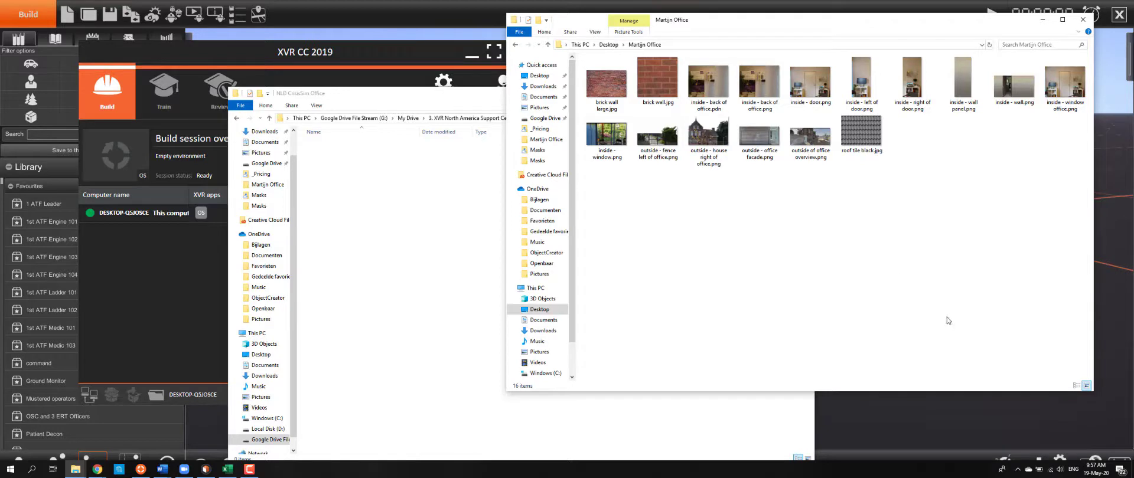
{"action": "left_click_drag", "start_coordinate": [1057, 281], "coordinate": [591, 60]}
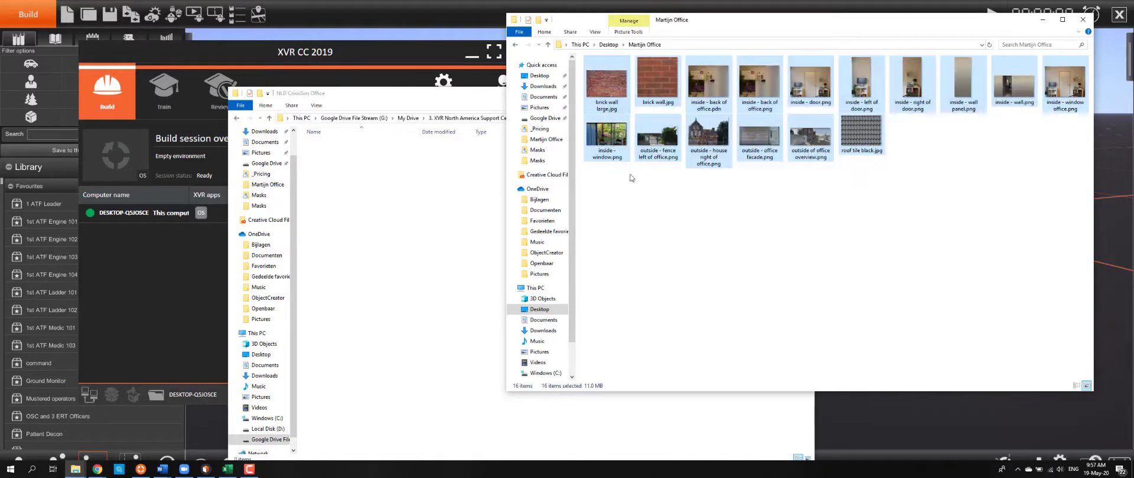
{"action": "left_click", "coordinate": [425, 246]}
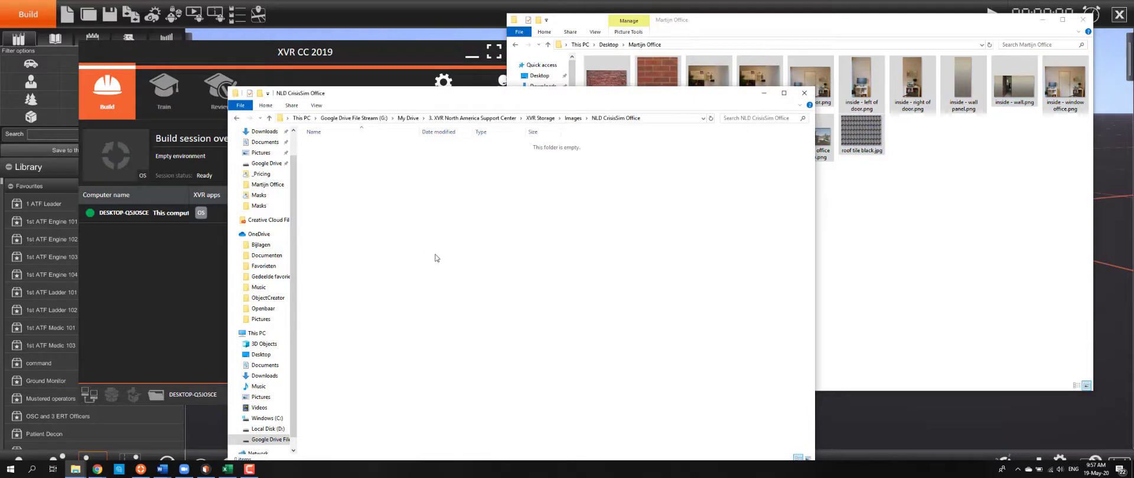
{"action": "key", "text": "ctrl+v"}
{"action": "left_click", "coordinate": [439, 338]}
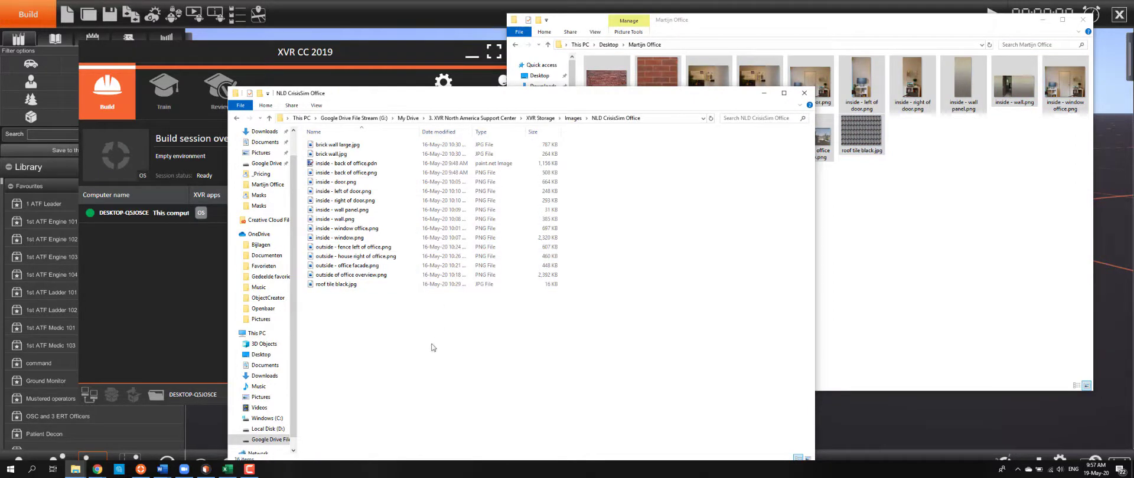
Switch to the XVR build environment, place a one-sided Object Creator on the empty grid and shift its position
{"action": "left_click", "coordinate": [359, 16]}
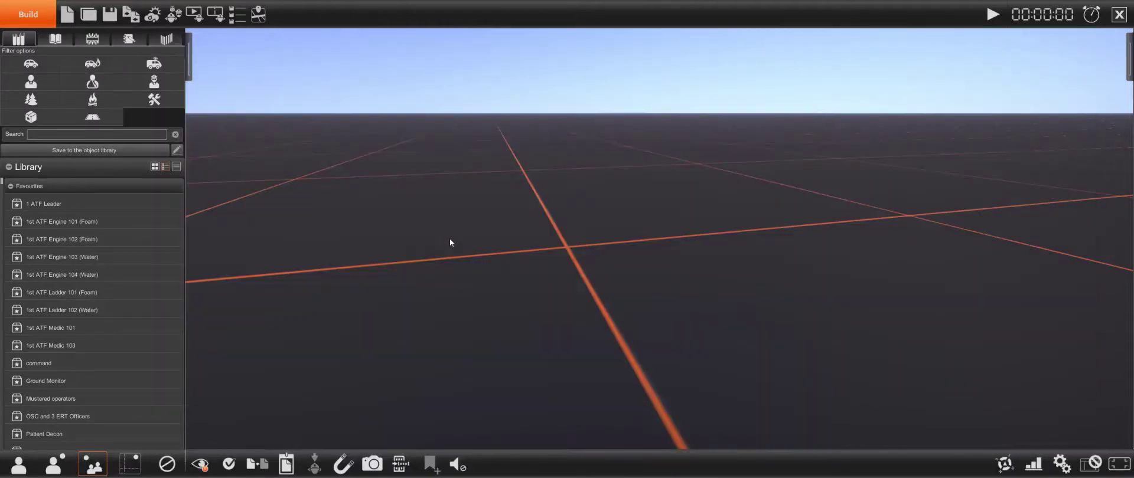
{"action": "scroll", "coordinate": [448, 238], "scroll_direction": "down", "scroll_amount": 5}
{"action": "right_click_drag", "start_coordinate": [369, 197], "coordinate": [431, 206]}
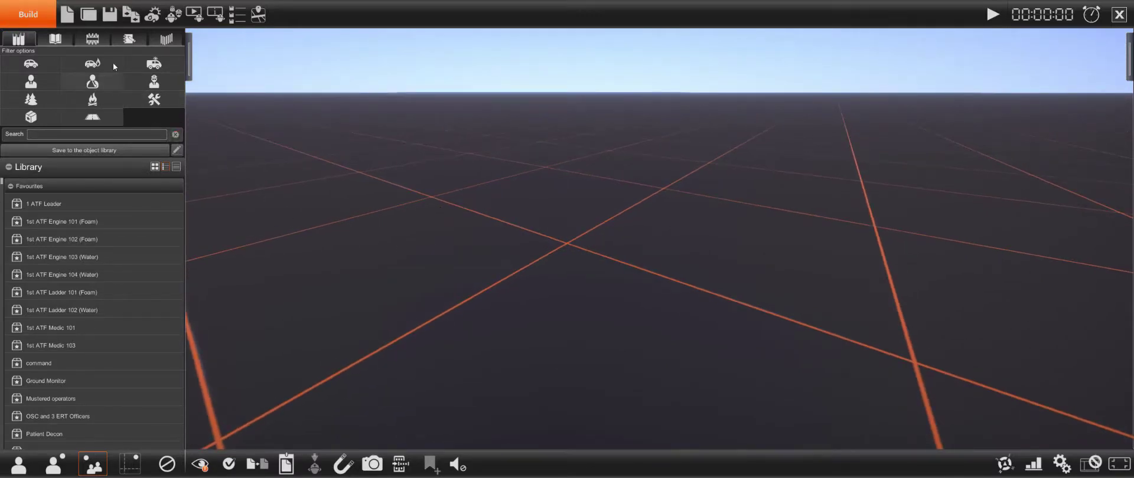
{"action": "left_click", "coordinate": [96, 39]}
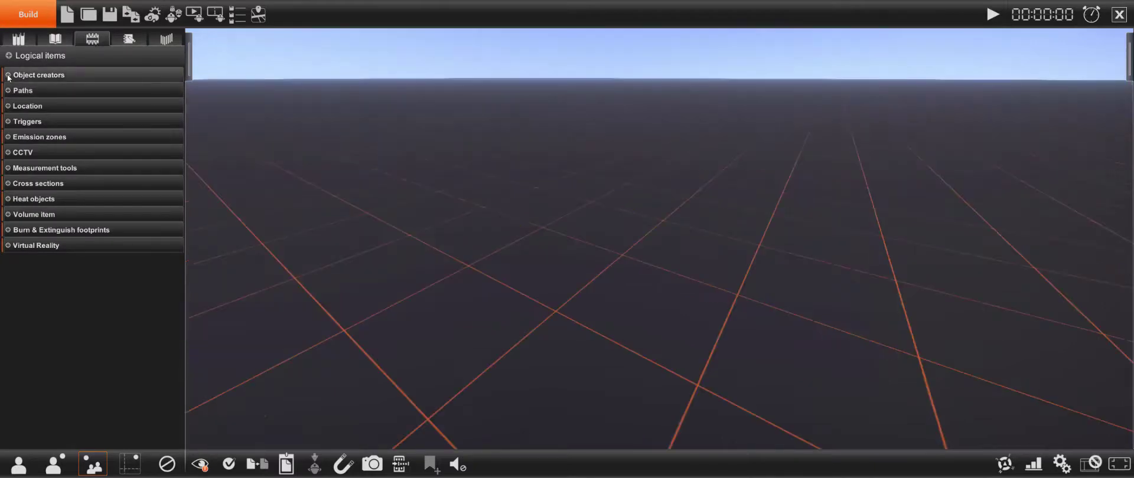
{"action": "left_click", "coordinate": [8, 75]}
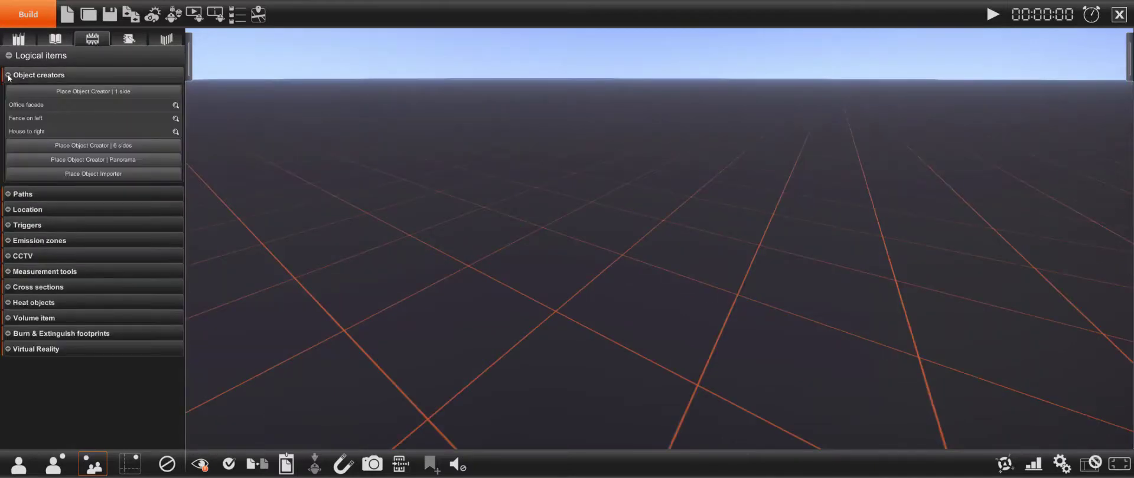
{"action": "left_click", "coordinate": [120, 91]}
{"action": "scroll", "coordinate": [547, 248], "scroll_direction": "up", "scroll_amount": 6}
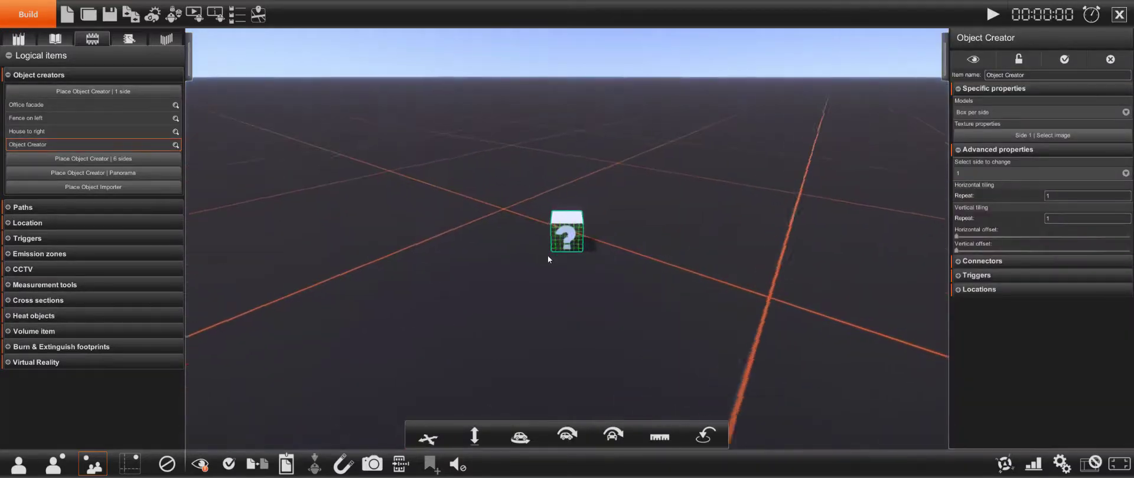
{"action": "left_click_drag", "start_coordinate": [556, 234], "coordinate": [484, 248]}
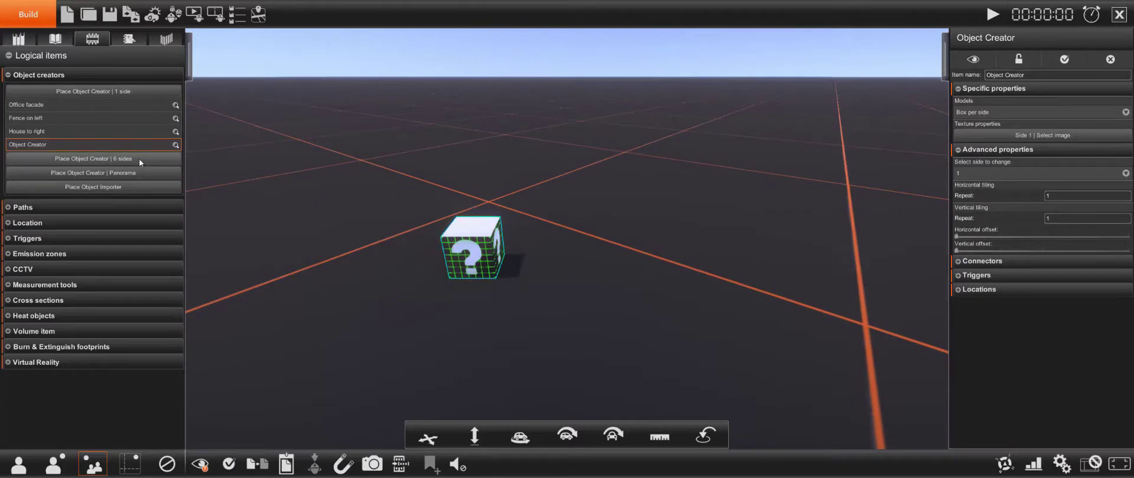
Place a six-sided Object Creator beside the one-sided cube for comparison, and delete it
{"action": "left_click_drag", "start_coordinate": [579, 232], "coordinate": [591, 258]}
{"action": "right_click_drag", "start_coordinate": [591, 258], "coordinate": [472, 258]}
{"action": "left_click_drag", "start_coordinate": [472, 258], "coordinate": [453, 279]}
{"action": "right_click_drag", "start_coordinate": [453, 279], "coordinate": [564, 293]}
{"action": "left_click_drag", "start_coordinate": [563, 293], "coordinate": [598, 282]}
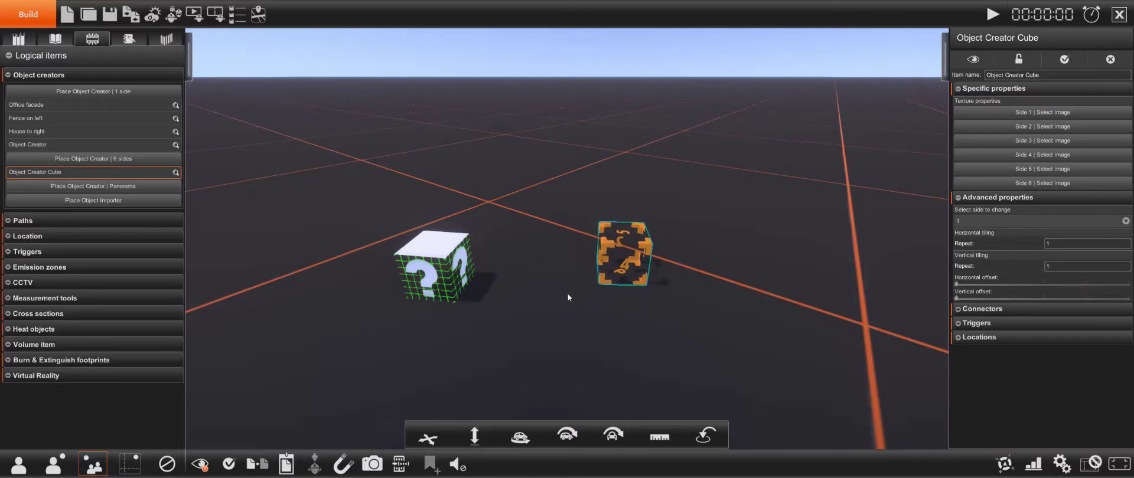
{"action": "key", "text": "Delete"}
Select the one-sided Object Creator and move it across the grid into the space beside it
{"action": "left_click_drag", "start_coordinate": [450, 290], "coordinate": [560, 282]}
{"action": "scroll", "coordinate": [594, 299], "scroll_direction": "up", "scroll_amount": 3}
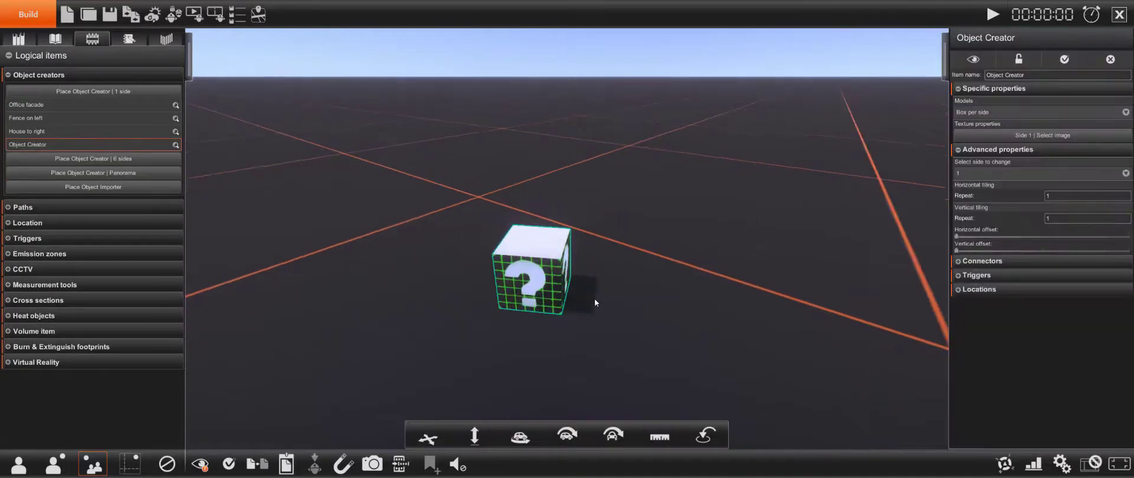
{"action": "right_click_drag", "start_coordinate": [597, 305], "coordinate": [613, 273]}
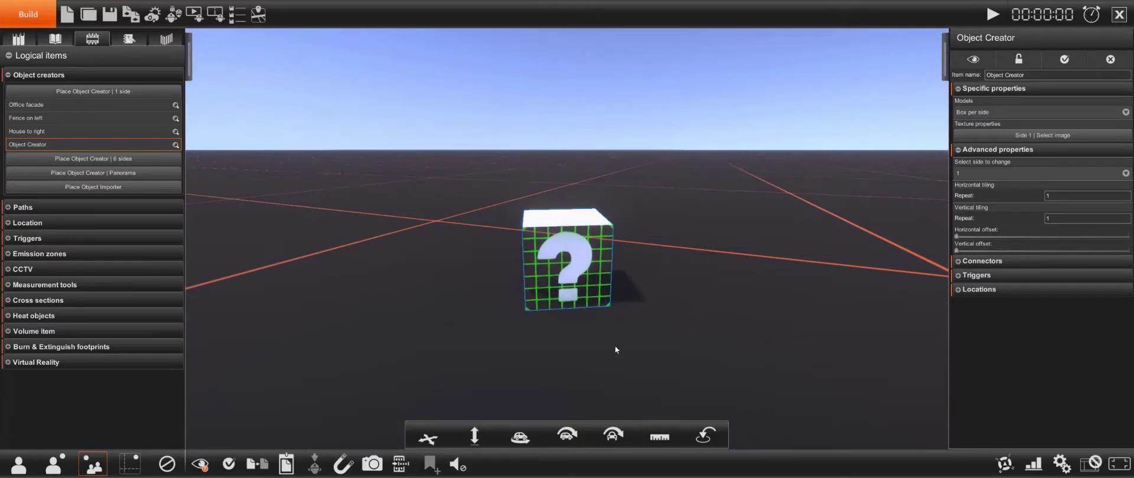
Scale the one-sided Object Creator to a width of 496% and a height of 629%
{"action": "left_click", "coordinate": [660, 437]}
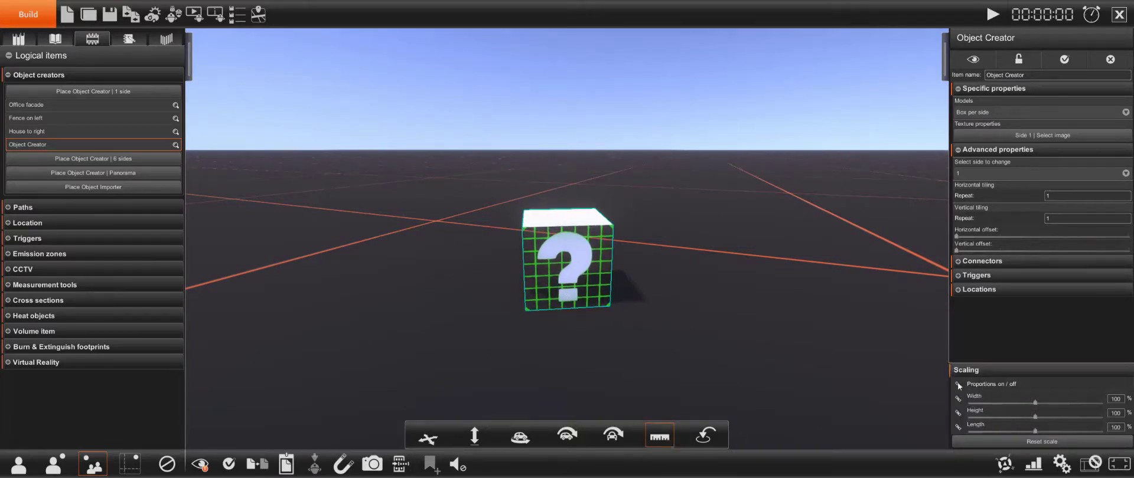
{"action": "mouse_move", "coordinate": [1035, 404]}
{"action": "left_mouse_down"}
{"action": "mouse_move", "coordinate": [1005, 403]}
{"action": "mouse_move", "coordinate": [1061, 404]}
{"action": "mouse_move", "coordinate": [1027, 404]}
{"action": "mouse_move", "coordinate": [1043, 403]}
{"action": "mouse_move", "coordinate": [1038, 418]}
{"action": "left_mouse_up"}
{"action": "scroll", "coordinate": [705, 303], "scroll_direction": "down", "scroll_amount": 6}
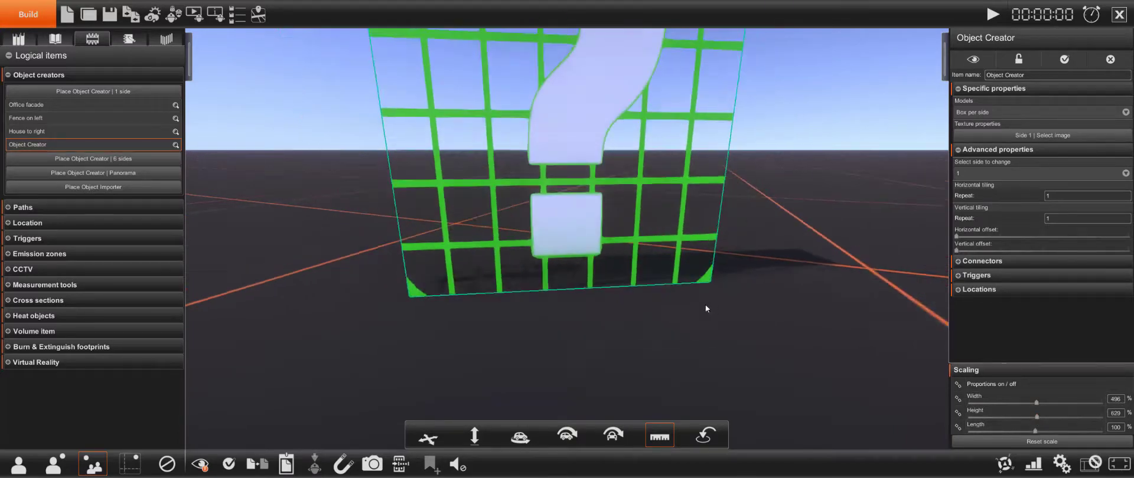
{"action": "right_click_drag", "start_coordinate": [705, 304], "coordinate": [628, 263]}
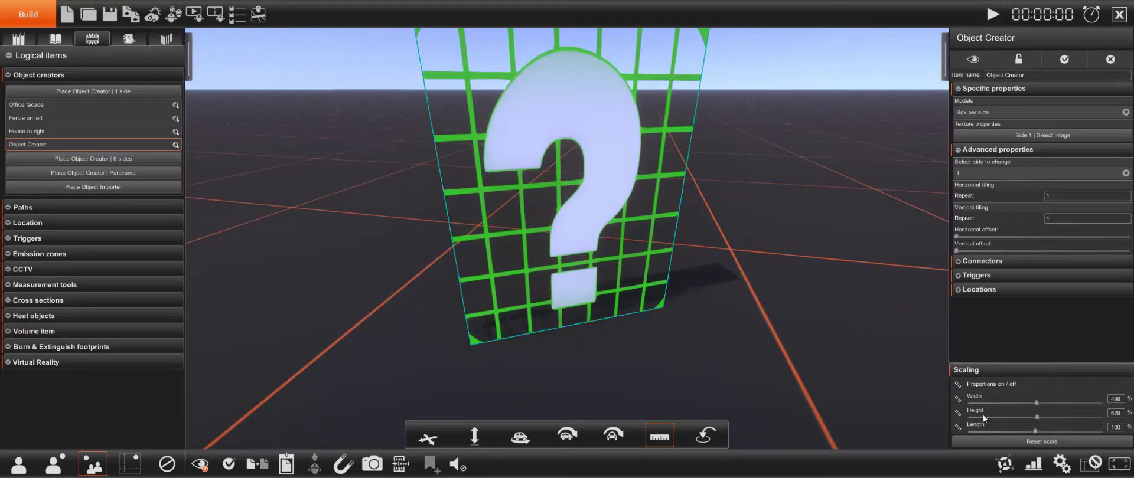
Reduce the Object Creator's length to 1% so it becomes a thin upright panel
{"action": "left_click_drag", "start_coordinate": [1035, 431], "coordinate": [1016, 434]}
{"action": "right_click_drag", "start_coordinate": [608, 348], "coordinate": [761, 392]}
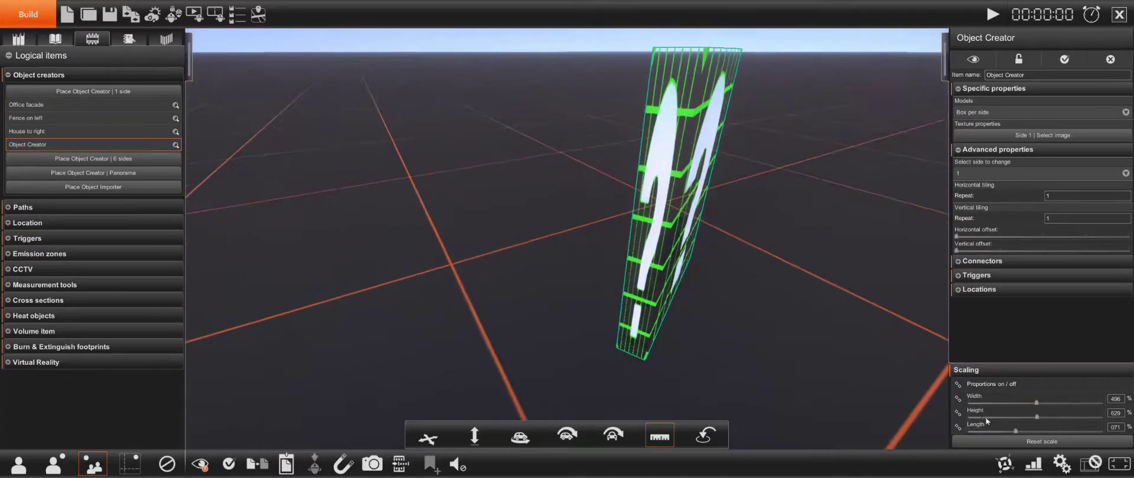
{"action": "left_click_drag", "start_coordinate": [1021, 432], "coordinate": [947, 423]}
{"action": "right_click_drag", "start_coordinate": [724, 369], "coordinate": [619, 310]}
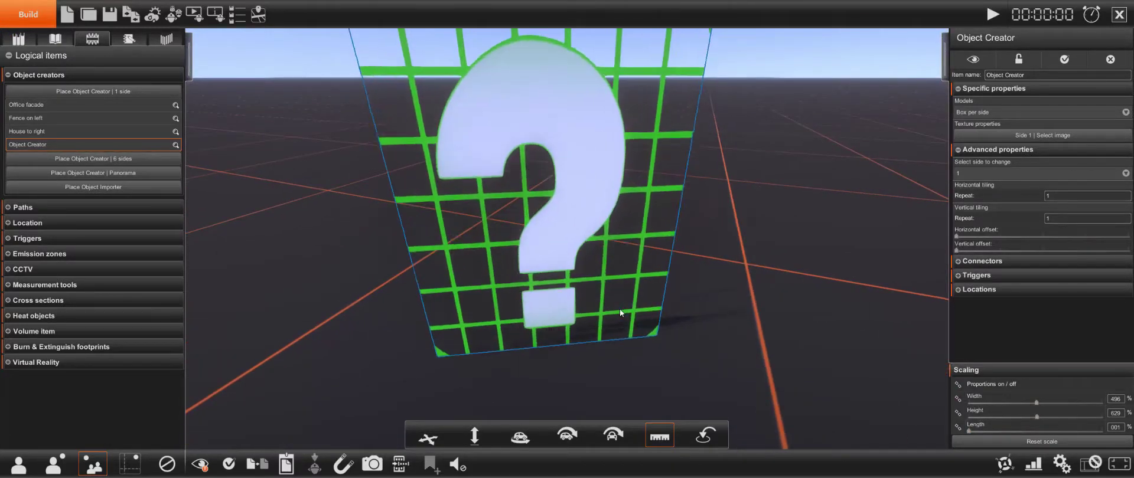
Set the panel's height to 350%
{"action": "left_click", "coordinate": [1037, 416]}
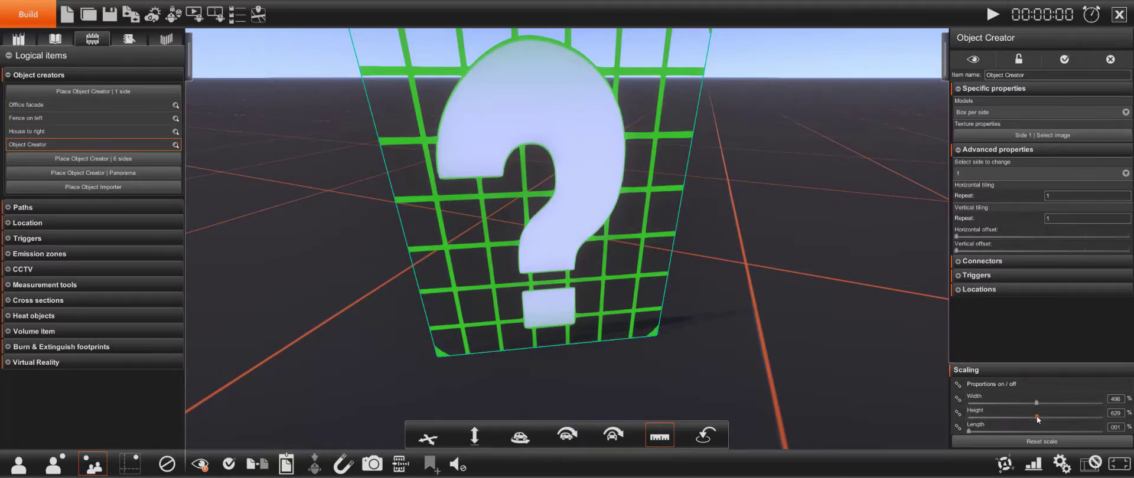
{"action": "left_click_drag", "start_coordinate": [1036, 417], "coordinate": [1037, 417]}
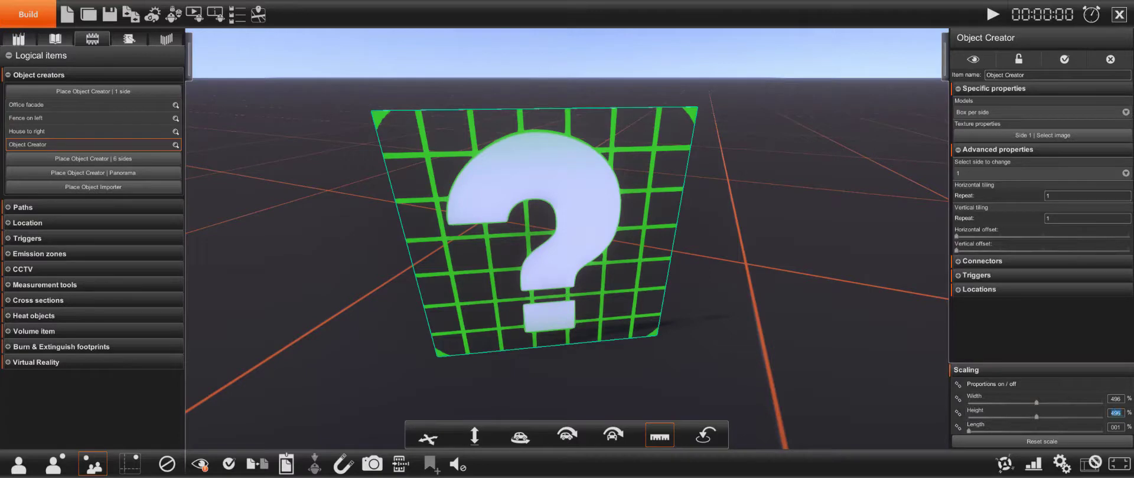
{"action": "type", "text": "350"}
{"action": "key", "text": "Tab"}
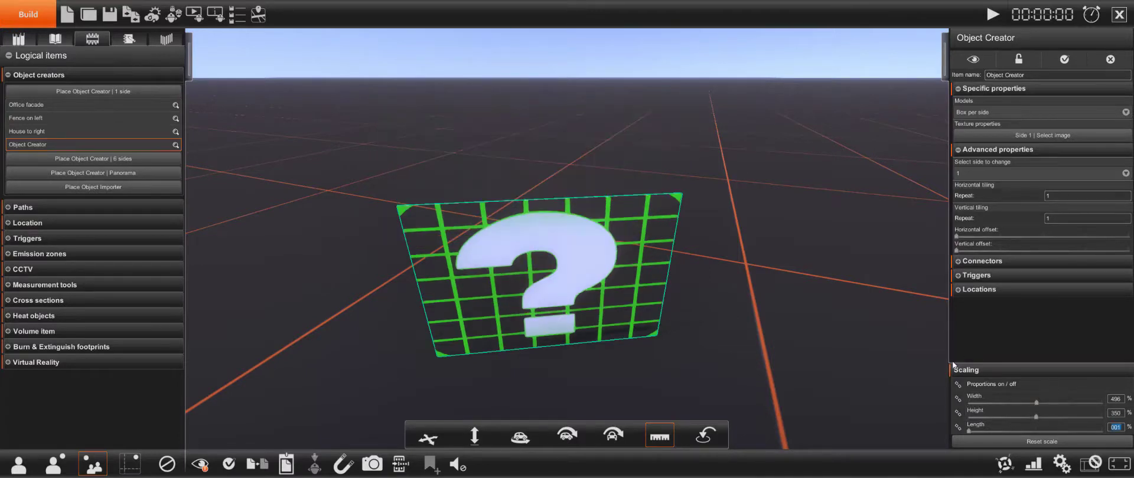
Apply "outside of office overview.png" from Images\NLD CrisisSim Office as the side 1 texture of the panel
{"action": "left_click", "coordinate": [1042, 137]}
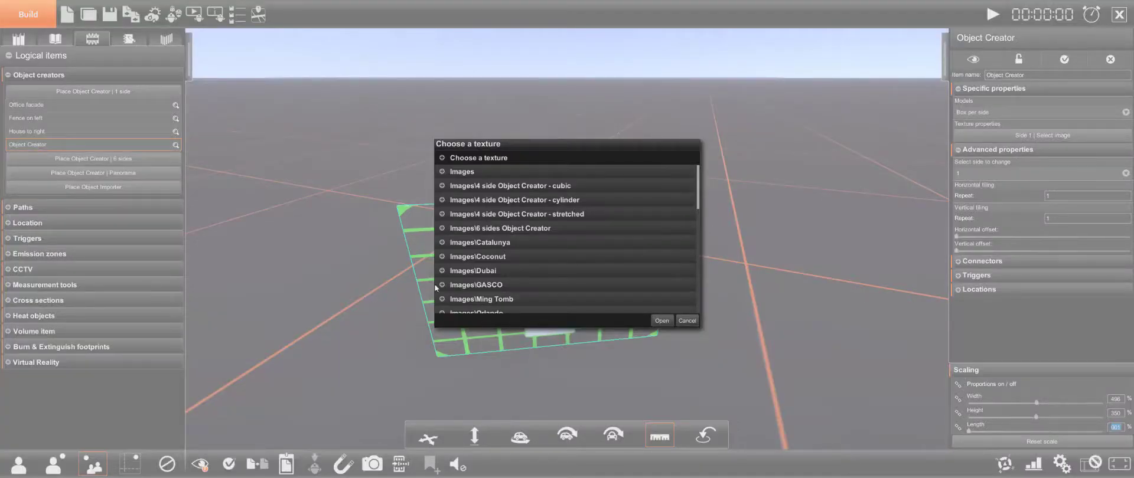
{"action": "scroll", "coordinate": [490, 272], "scroll_direction": "down", "scroll_amount": 10}
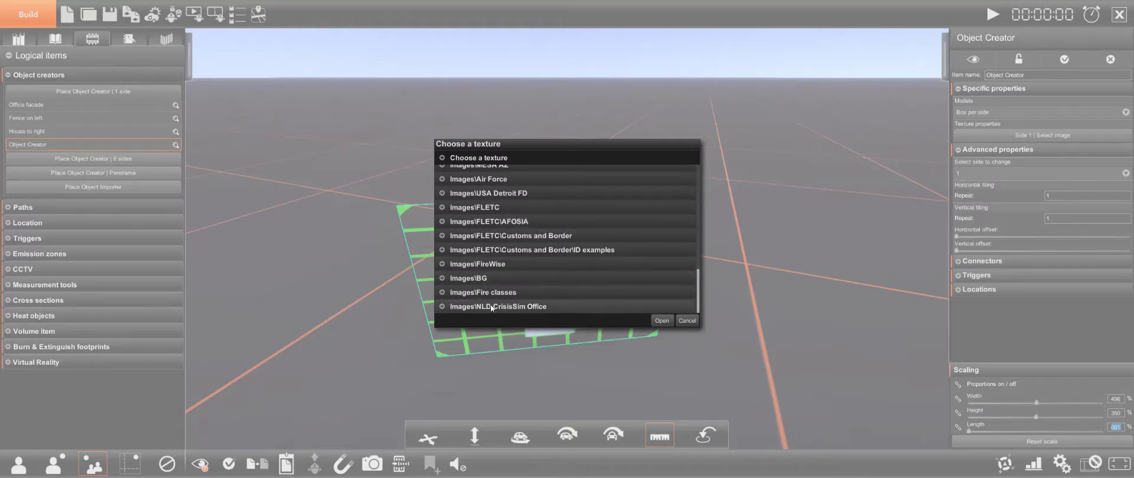
{"action": "left_click", "coordinate": [442, 307]}
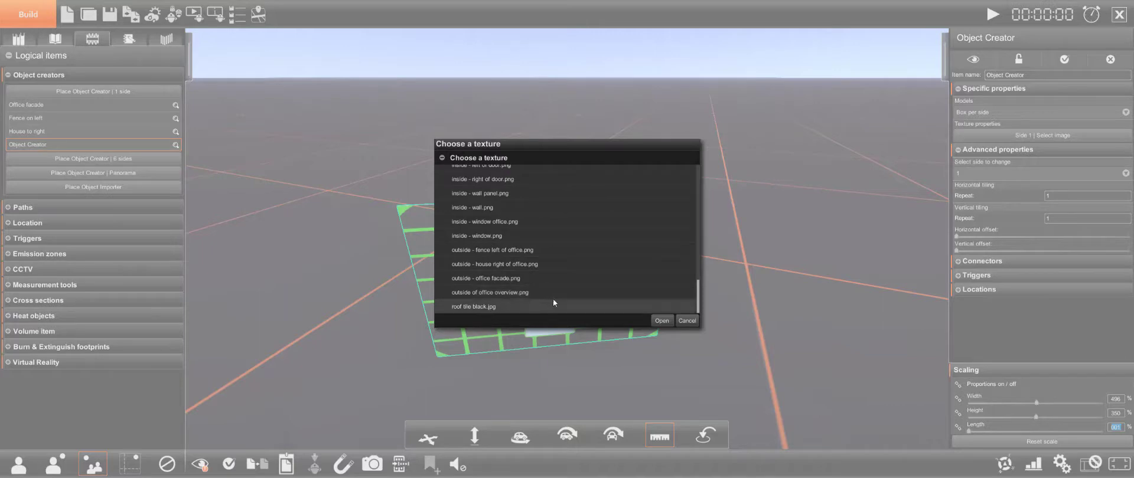
{"action": "left_click", "coordinate": [502, 293]}
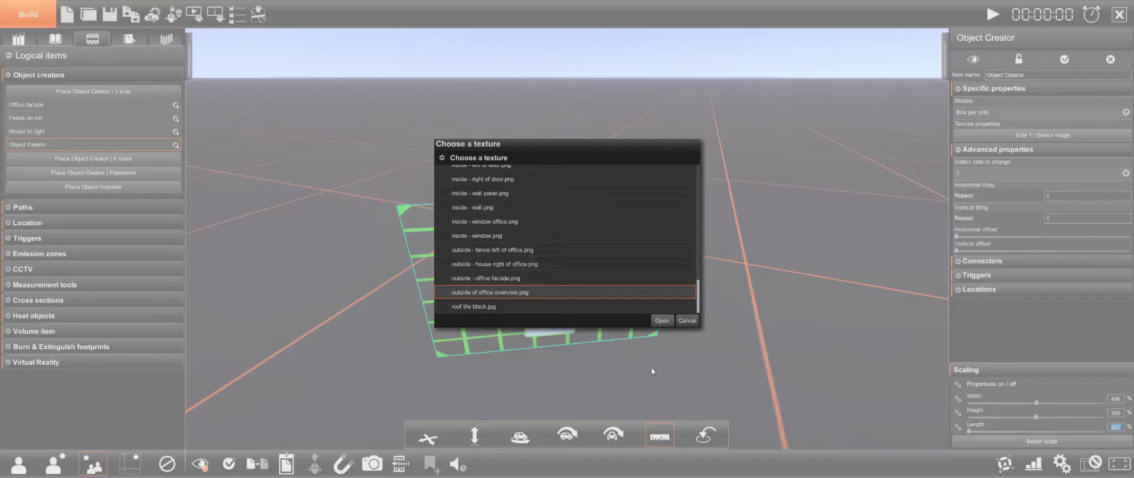
{"action": "key", "text": "Return"}
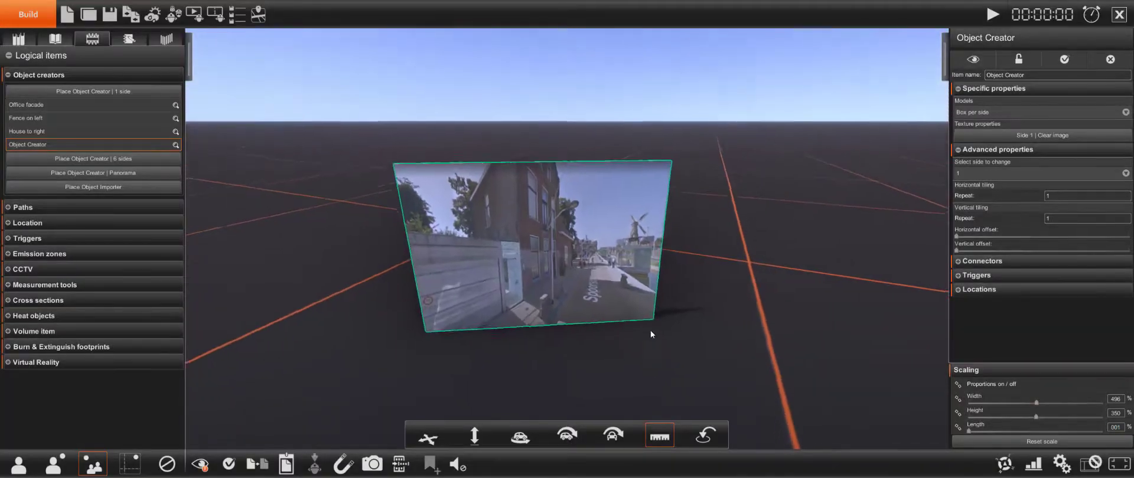
{"action": "middle_click_drag", "start_coordinate": [650, 330], "coordinate": [647, 321]}
{"action": "scroll", "coordinate": [644, 319], "scroll_direction": "down", "scroll_amount": 3}
{"action": "left_click_drag", "start_coordinate": [565, 281], "coordinate": [602, 264]}
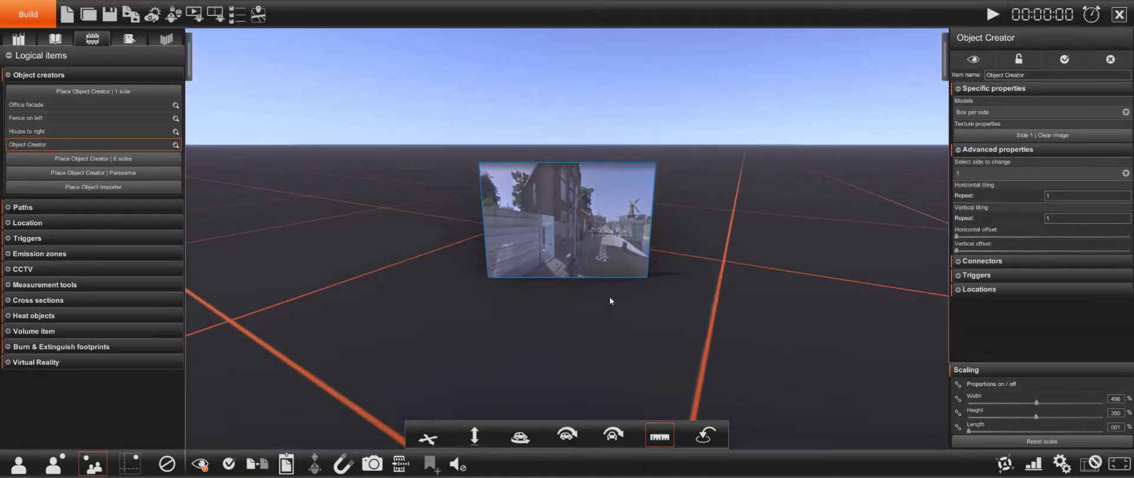
{"action": "scroll", "coordinate": [597, 282], "scroll_direction": "down", "scroll_amount": 2}
{"action": "scroll", "coordinate": [613, 295], "scroll_direction": "up", "scroll_amount": 2}
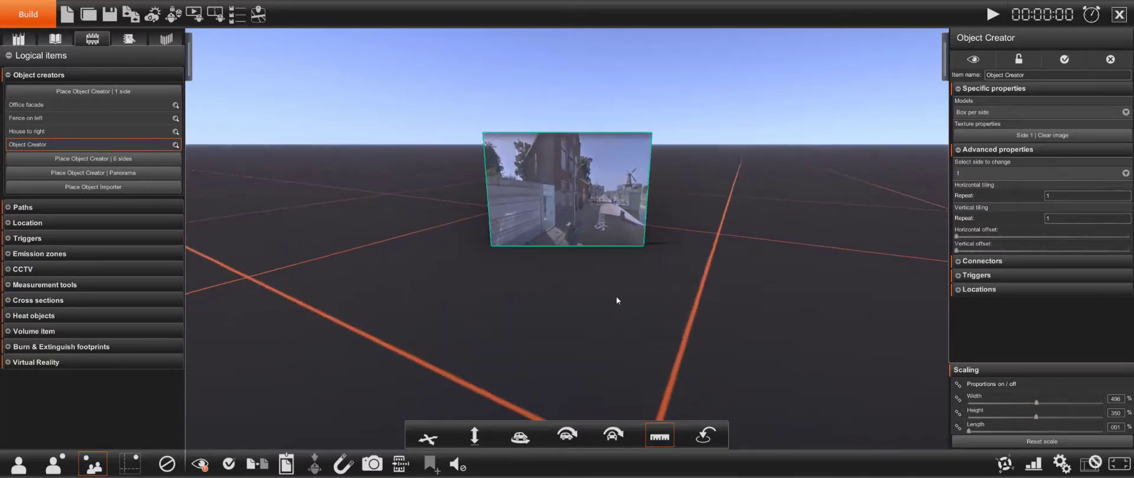
{"action": "scroll", "coordinate": [615, 297], "scroll_direction": "up", "scroll_amount": 5}
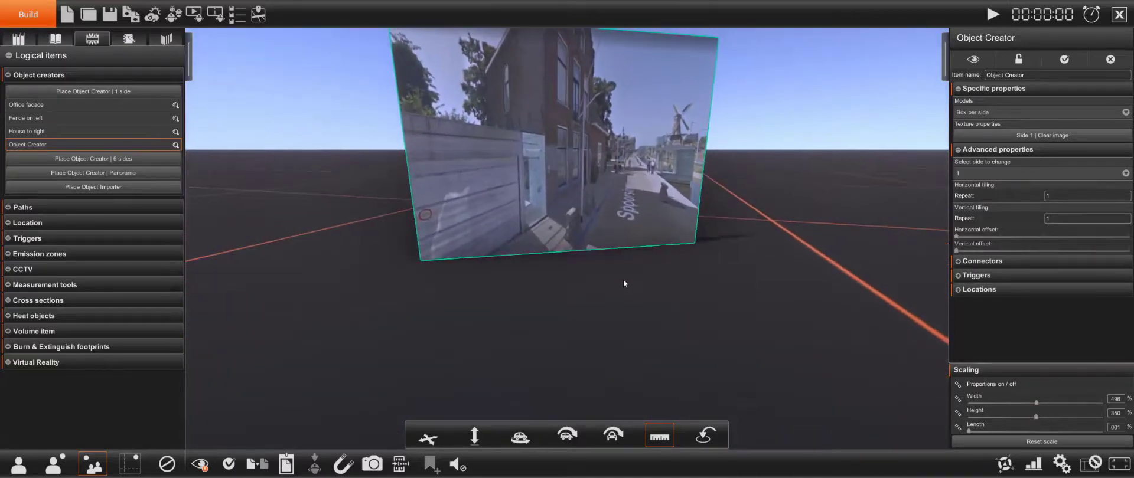
{"action": "middle_click_drag", "start_coordinate": [623, 280], "coordinate": [550, 338]}
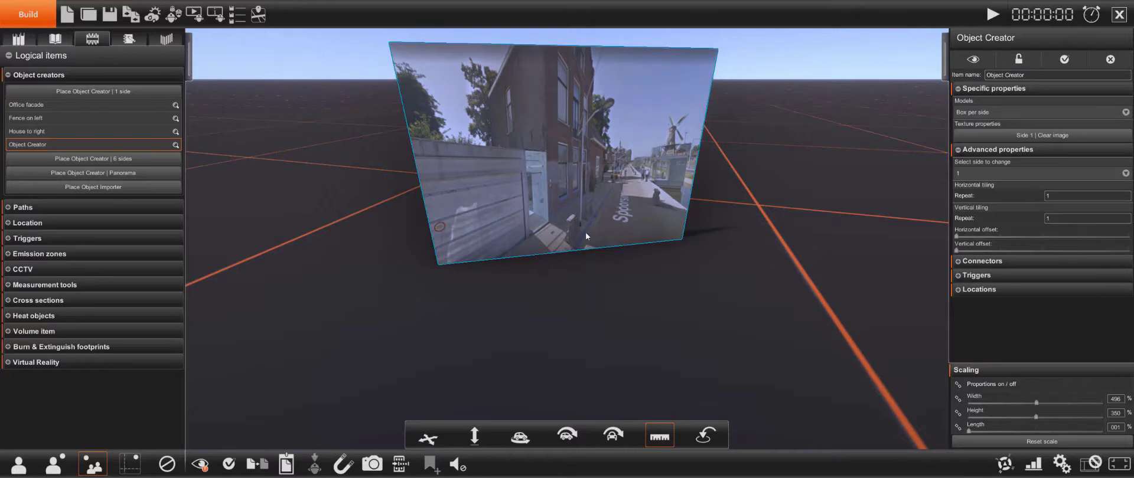
{"action": "left_click_drag", "start_coordinate": [586, 232], "coordinate": [586, 240]}
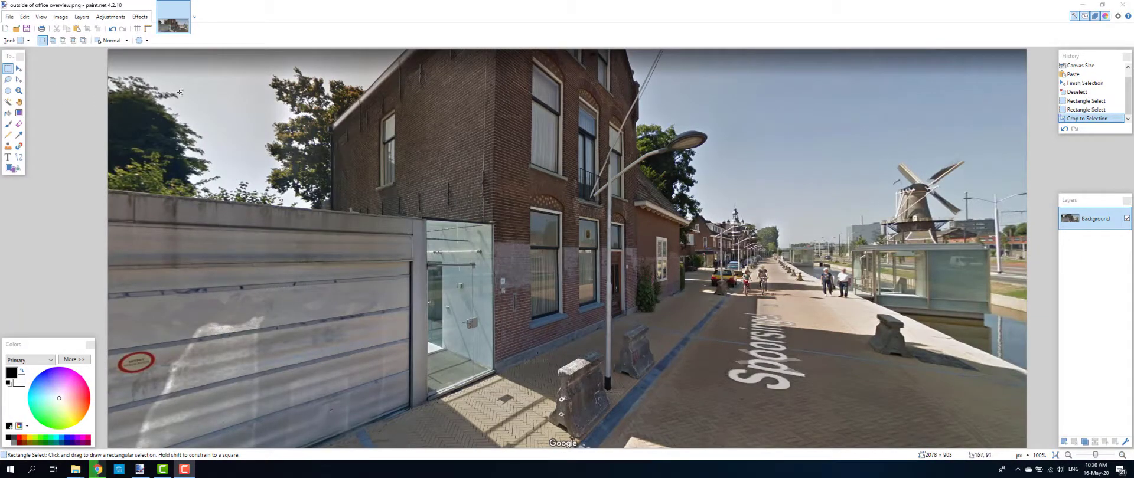
Switch to Google Maps Street View and face the office's garage door and glass entrance head-on
{"action": "key", "text": "alt+Tab"}
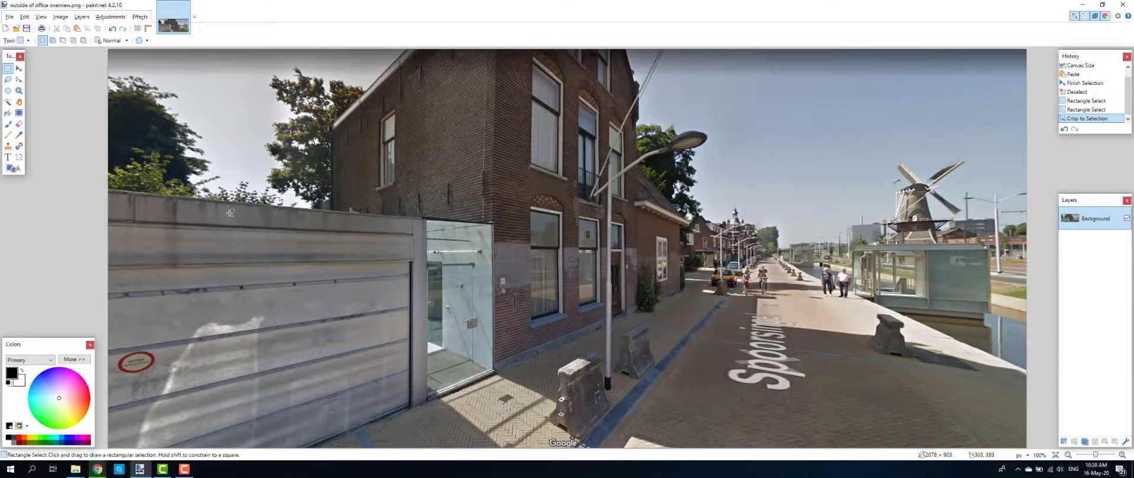
{"action": "key", "text": "alt+Tab"}
{"action": "key", "text": "alt+Tab"}
{"action": "key", "text": "alt+Tab"}
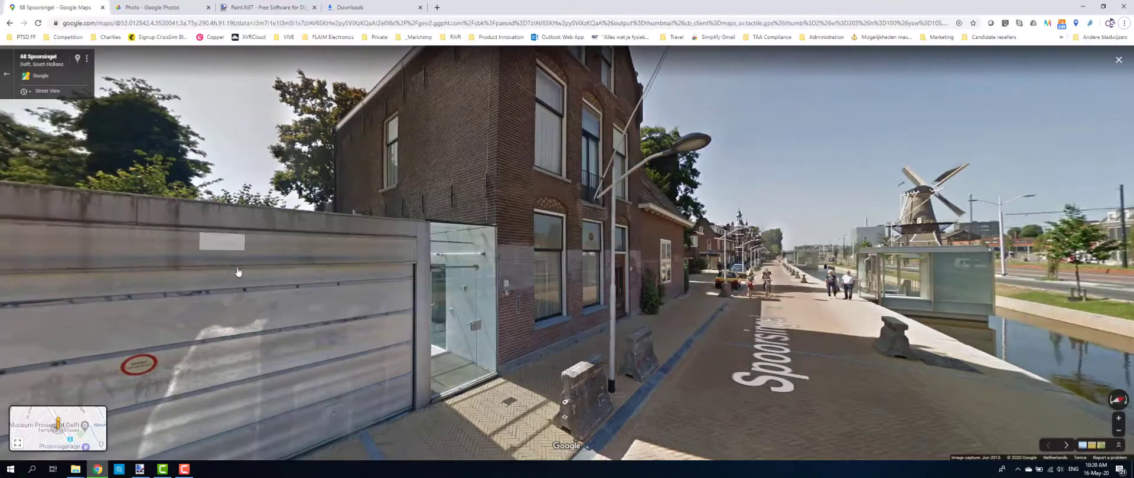
{"action": "left_click", "coordinate": [238, 263]}
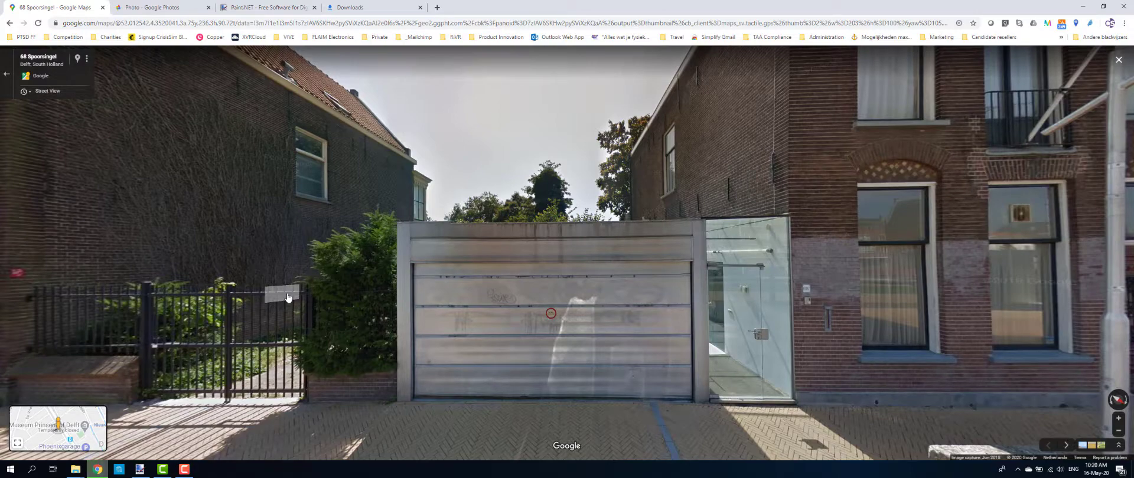
Switch to paint.net, create a new 2560 × 1080 pixel image and paste the Street View screenshot into it
{"action": "key", "text": "alt+Tab"}
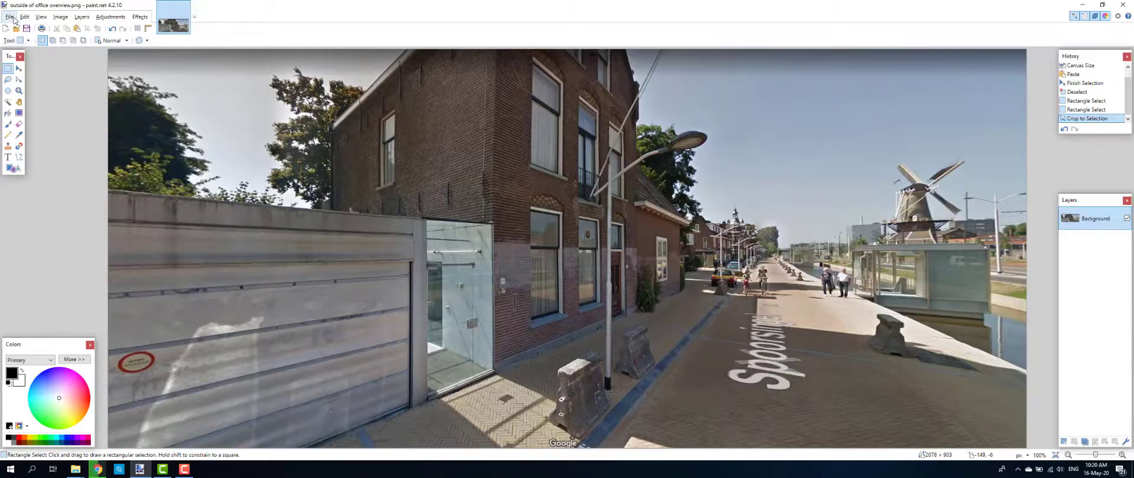
{"action": "left_click", "coordinate": [9, 17]}
{"action": "left_click", "coordinate": [18, 30]}
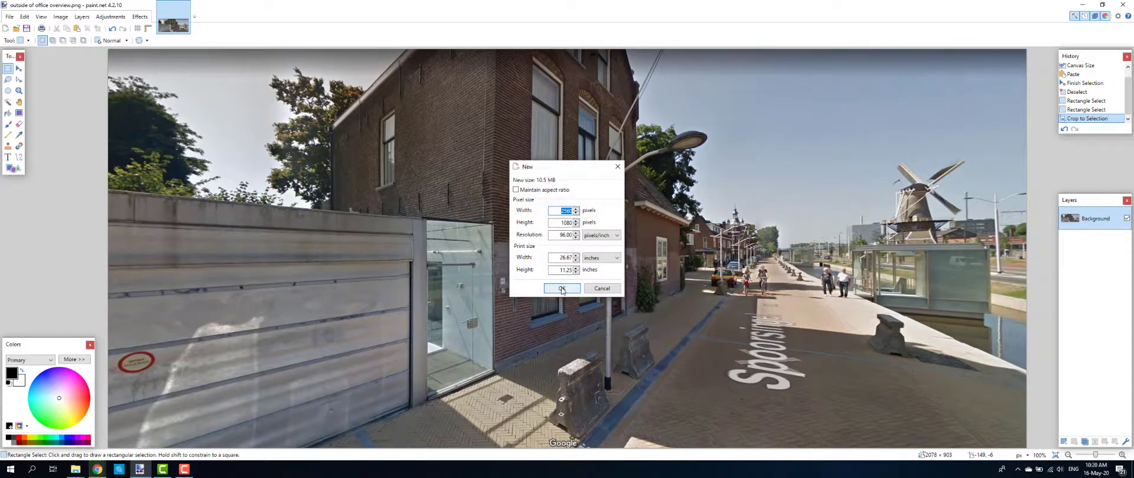
{"action": "left_click", "coordinate": [567, 292]}
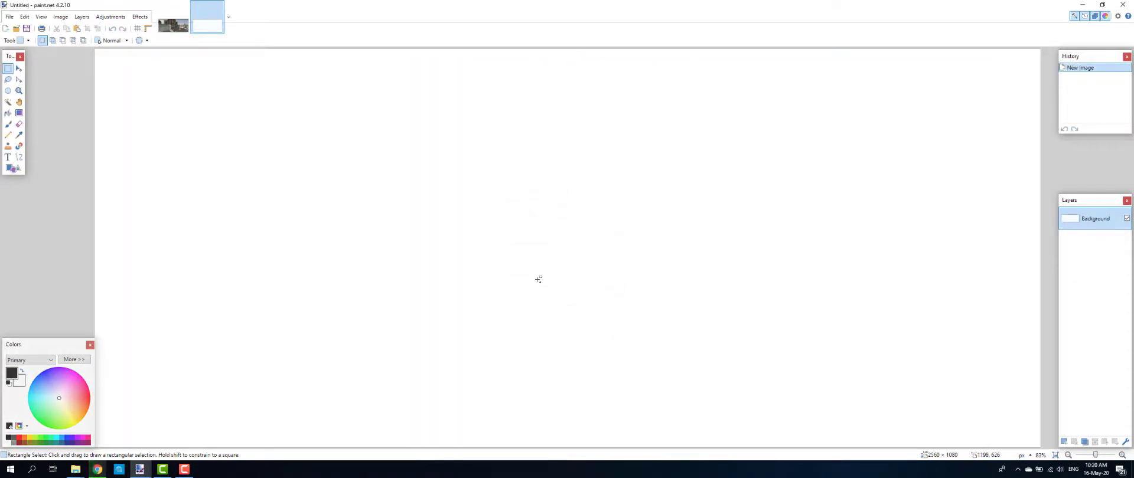
{"action": "key", "text": "ctrl+v"}
{"action": "key", "text": "ctrl+d"}
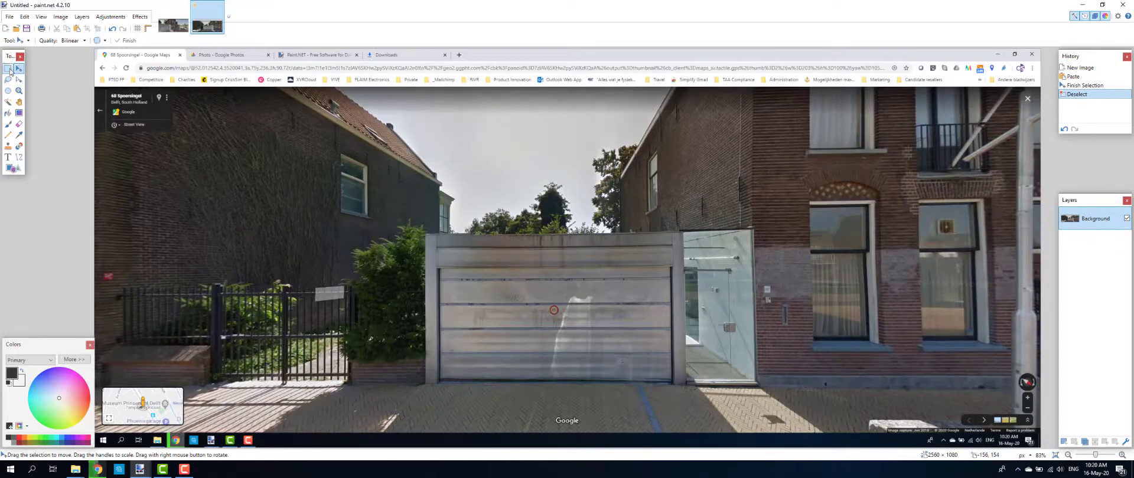
Crop the image to the garage door and glass entrance, about 901 × 421 pixels
{"action": "left_click", "coordinate": [9, 69]}
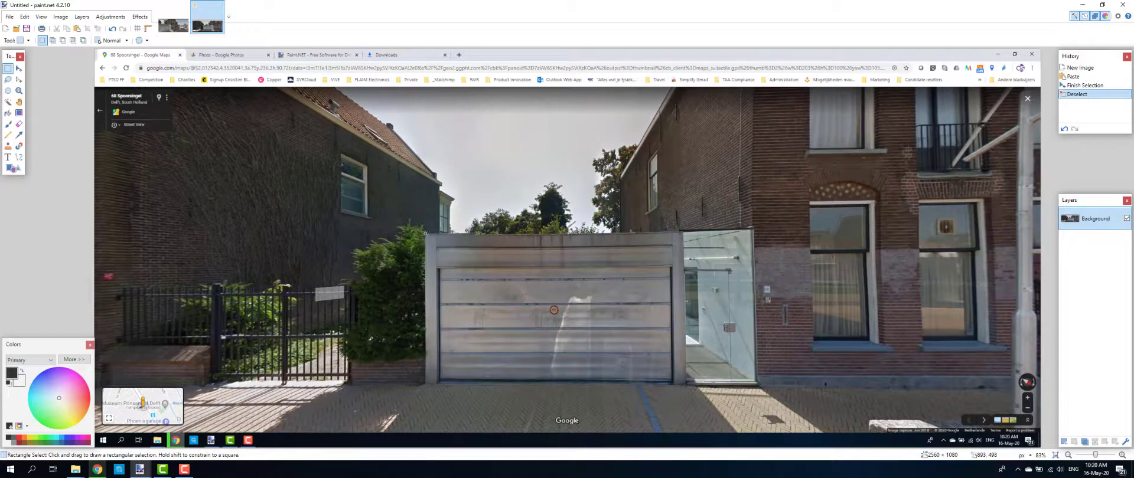
{"action": "left_click_drag", "start_coordinate": [425, 233], "coordinate": [757, 388]}
{"action": "left_click", "coordinate": [60, 16]}
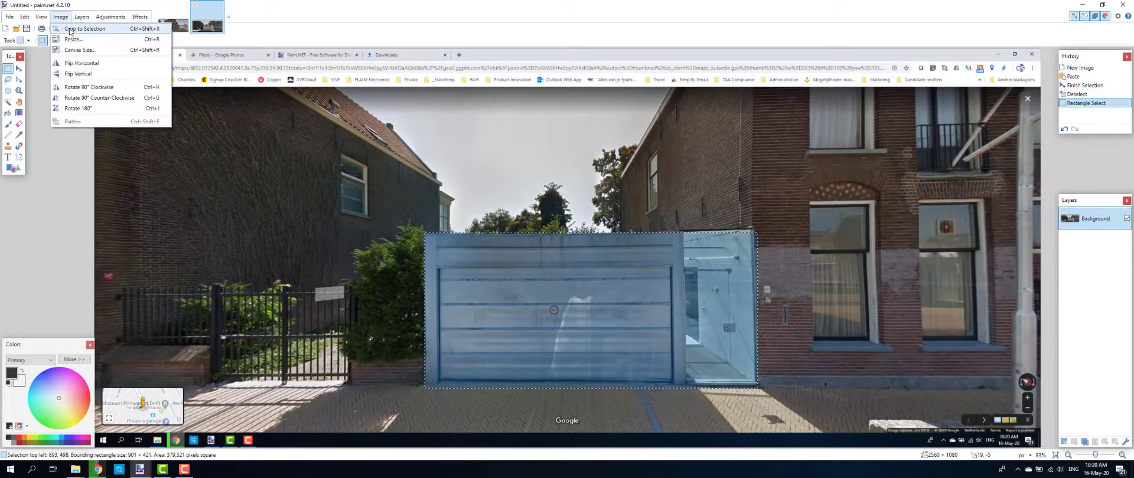
{"action": "left_click", "coordinate": [70, 25]}
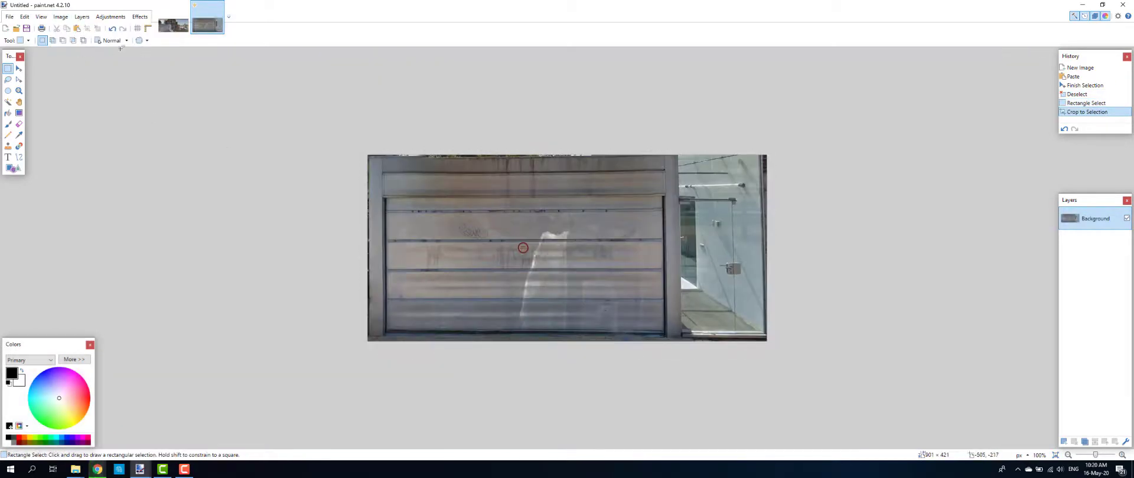
Save the cropped image as "outside - office facade.png" with auto-detected bit depth
{"action": "left_click", "coordinate": [11, 17]}
{"action": "left_click", "coordinate": [27, 88]}
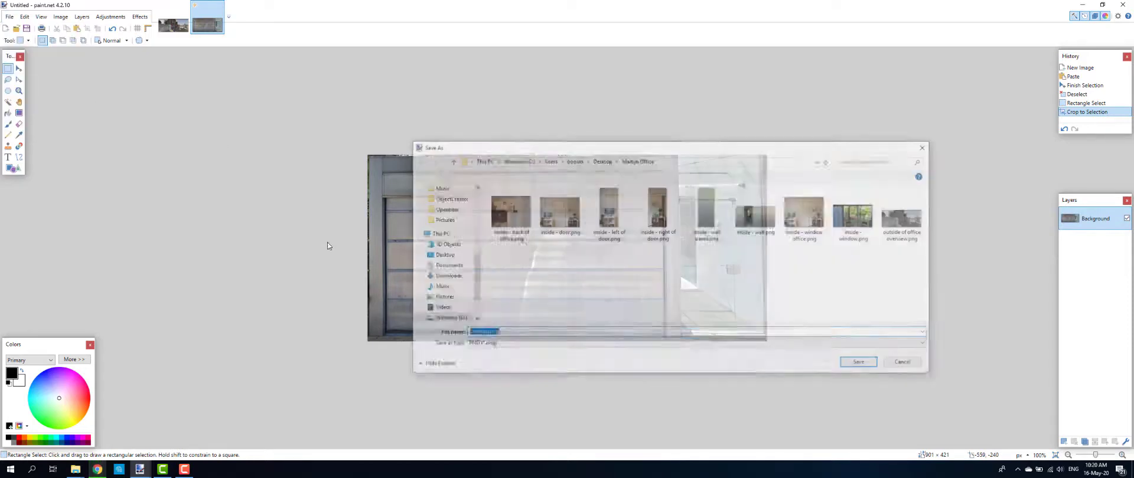
{"action": "type", "text": "facade"}
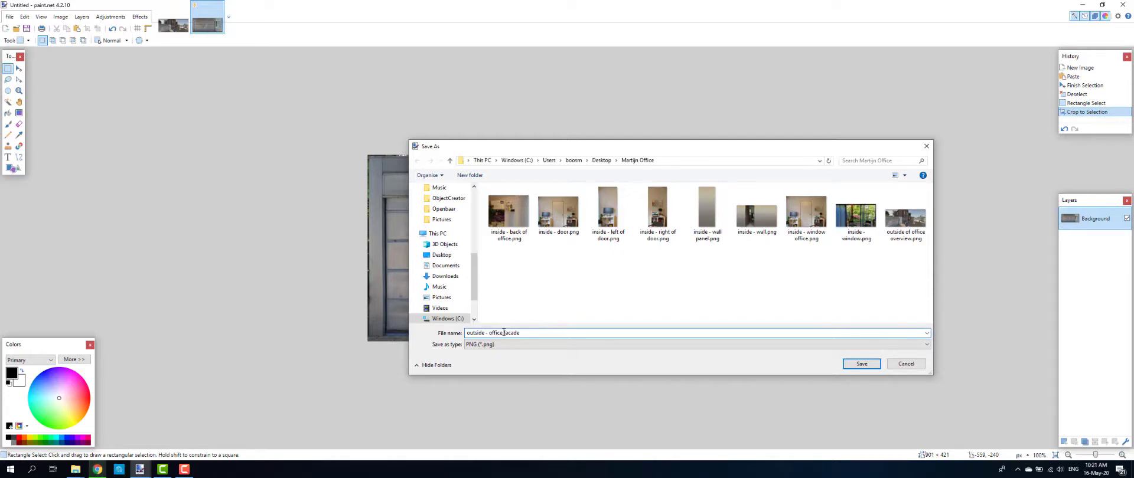
{"action": "key", "text": "Return"}
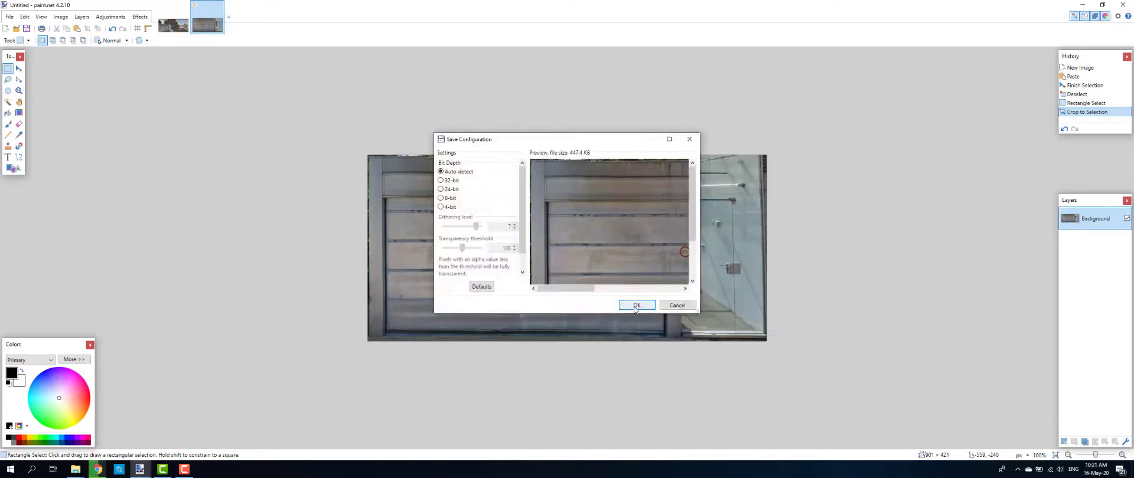
{"action": "left_click", "coordinate": [636, 308]}
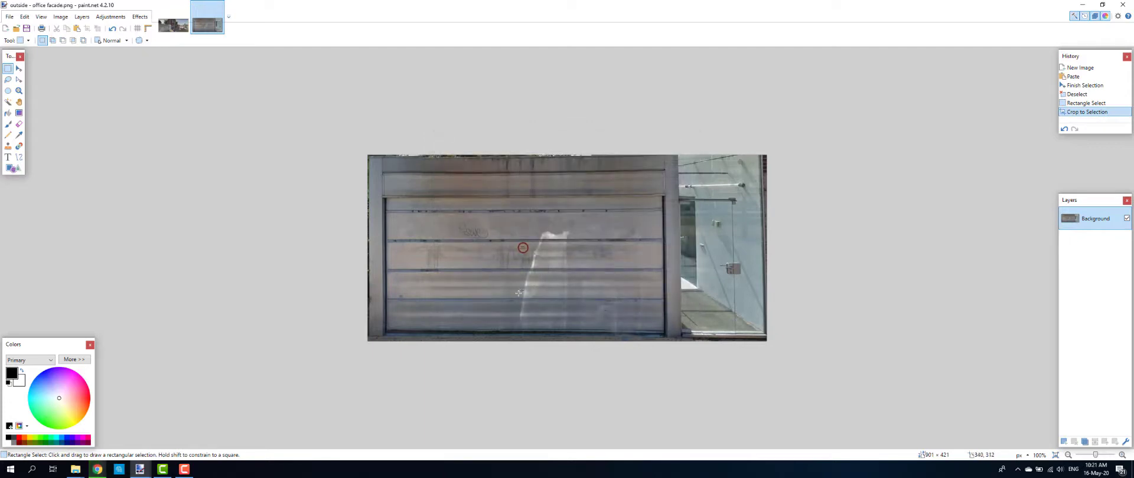
Crop the pasted canal-side Street View screenshot to the gabled house and trees right of the office, about 619 × 445 pixels
{"action": "key", "text": "alt+Tab"}
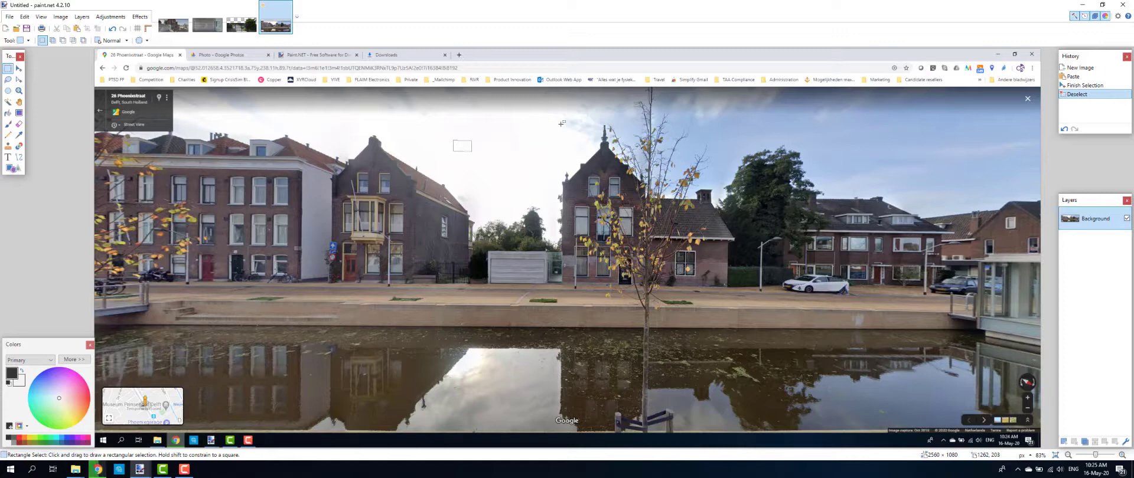
{"action": "left_click_drag", "start_coordinate": [561, 123], "coordinate": [789, 287]}
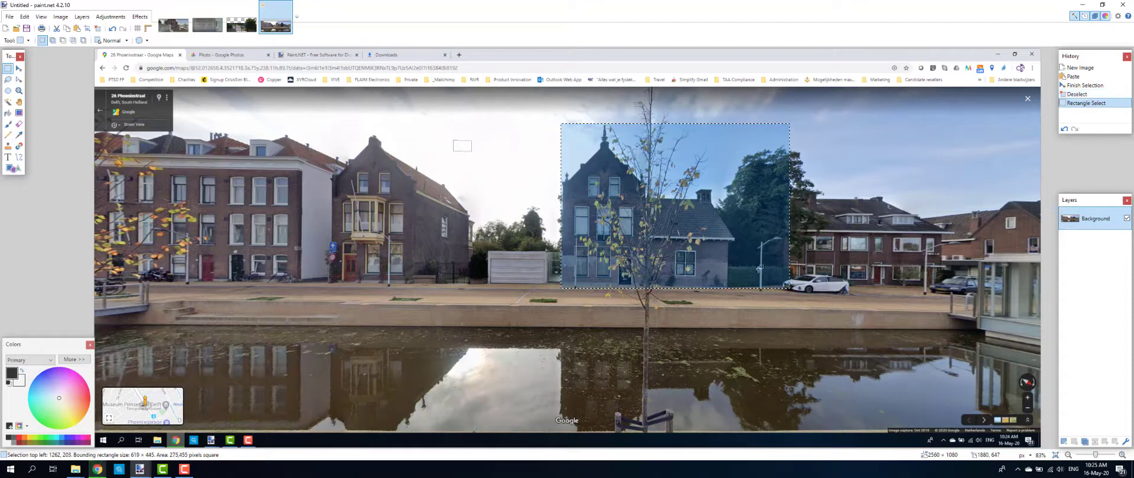
{"action": "left_click", "coordinate": [61, 16]}
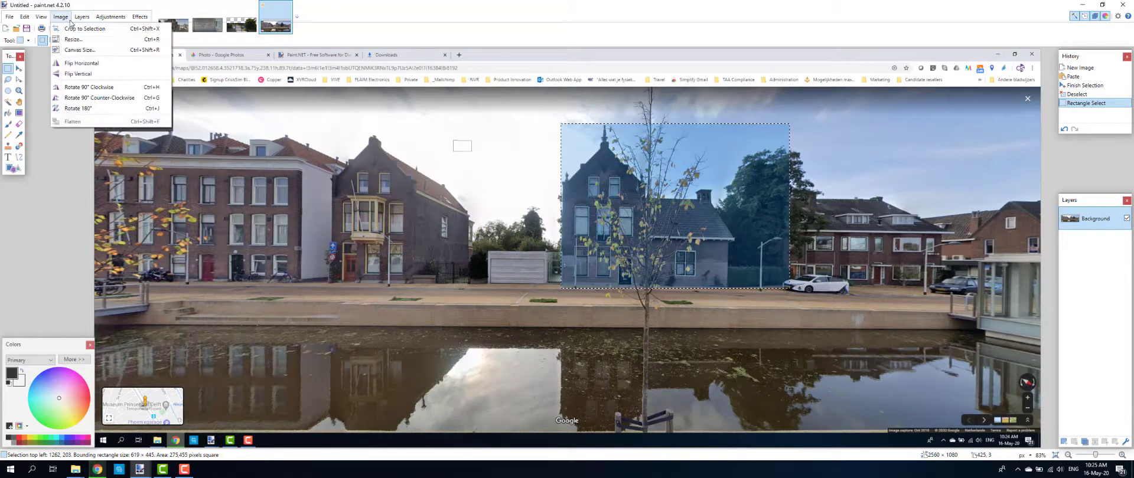
{"action": "left_click", "coordinate": [77, 26]}
{"action": "scroll", "coordinate": [609, 302], "scroll_direction": "up", "scroll_amount": 1, "text": "ctrl"}
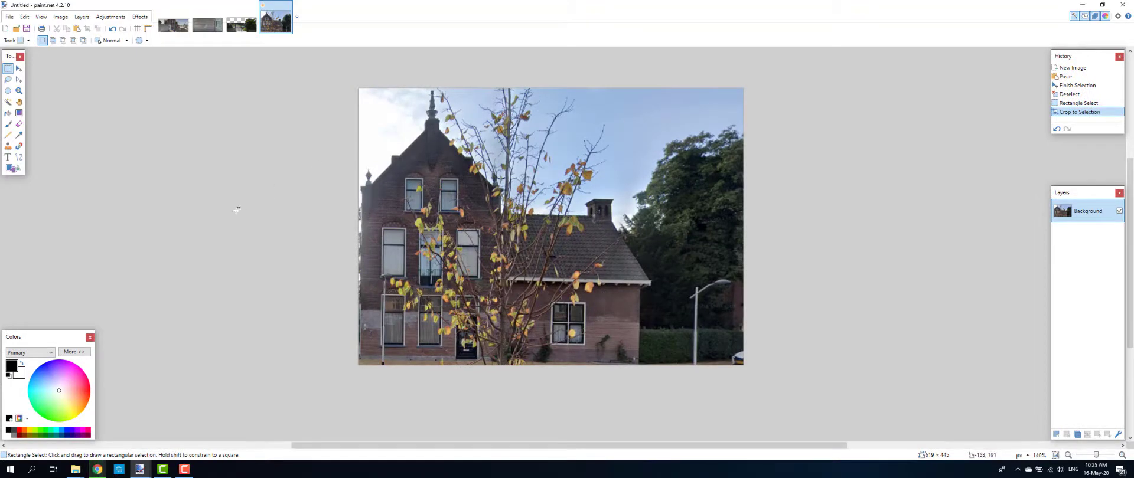
Erase the sky areas around the house and tree branches using the Magic Wand at 49% tolerance
{"action": "left_click", "coordinate": [6, 104]}
{"action": "left_click", "coordinate": [379, 141]}
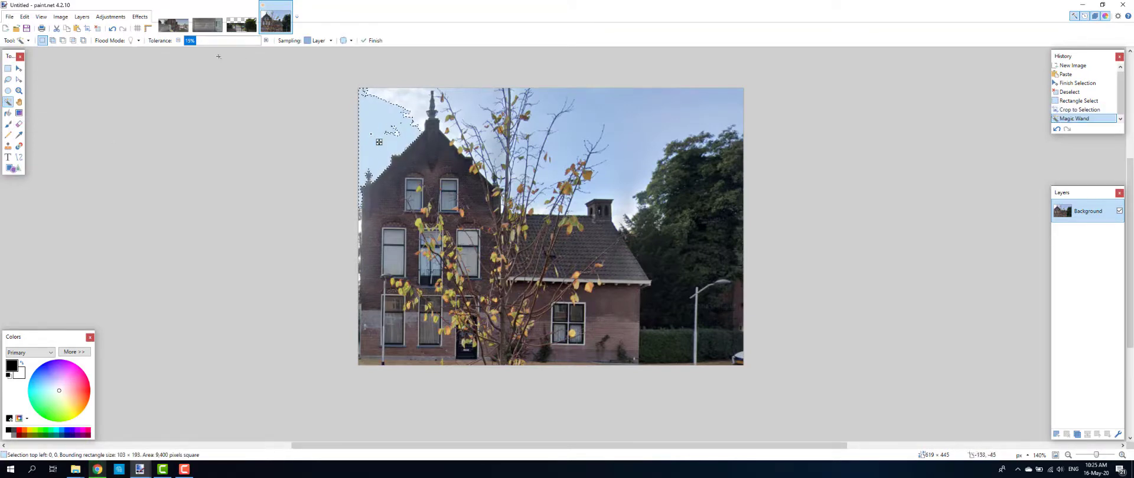
{"action": "left_click_drag", "start_coordinate": [199, 41], "coordinate": [223, 41]}
{"action": "key", "text": "Delete"}
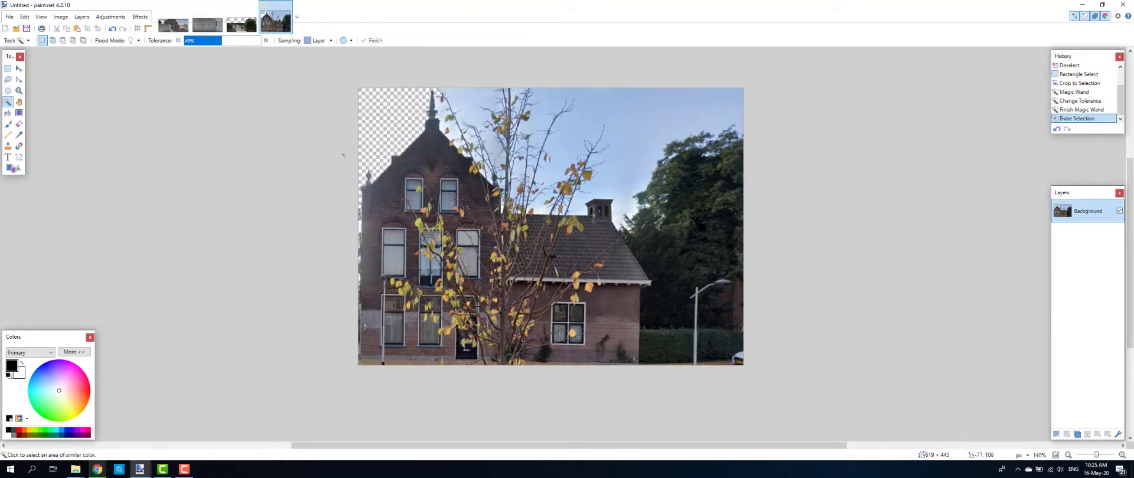
{"action": "left_click", "coordinate": [477, 101]}
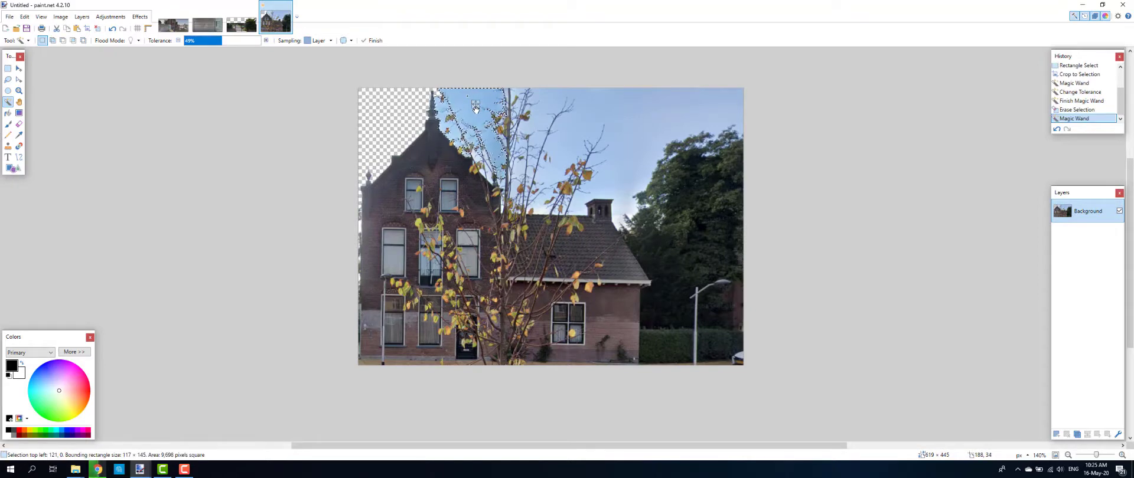
{"action": "key", "text": "Delete"}
{"action": "left_click", "coordinate": [541, 119]}
{"action": "key", "text": "Delete"}
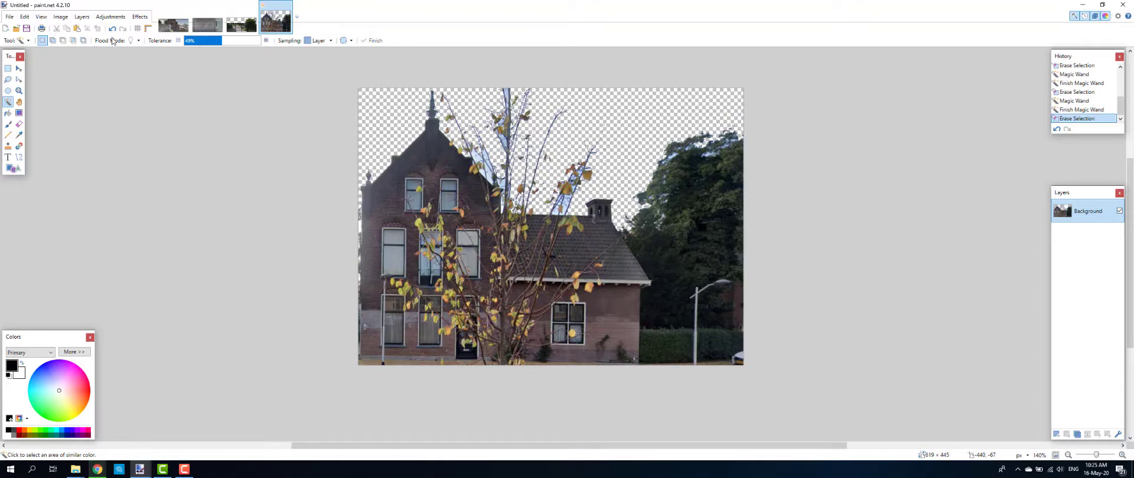
Erase the remaining branches and sky remnants above the roofs using the Eraser with brush width 15
{"action": "left_click", "coordinate": [18, 125]}
{"action": "left_click", "coordinate": [101, 40]}
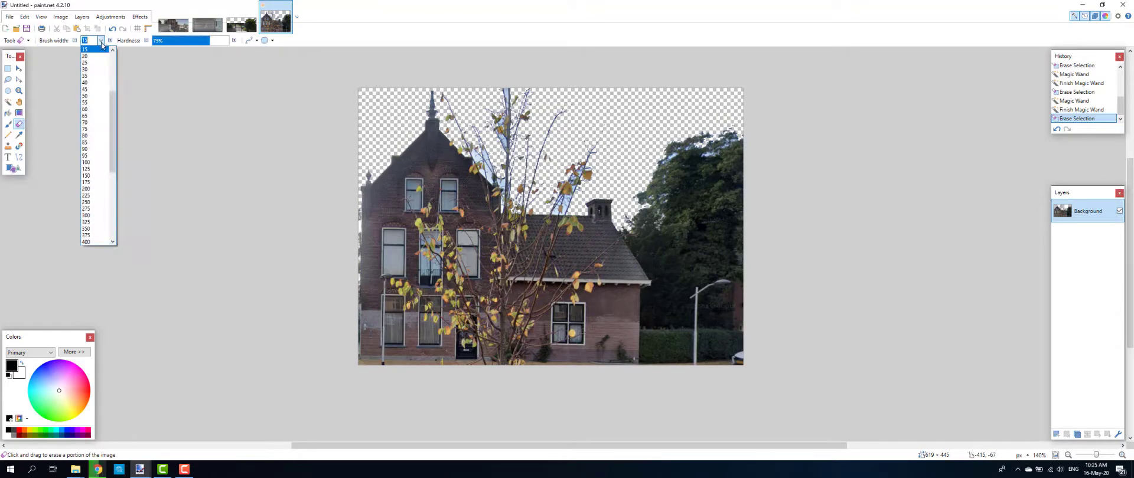
{"action": "left_click", "coordinate": [94, 114]}
{"action": "mouse_move", "coordinate": [465, 99]}
{"action": "left_mouse_down"}
{"action": "mouse_move", "coordinate": [505, 109]}
{"action": "mouse_move", "coordinate": [561, 162]}
{"action": "mouse_move", "coordinate": [575, 158]}
{"action": "mouse_move", "coordinate": [558, 196]}
{"action": "mouse_move", "coordinate": [517, 192]}
{"action": "mouse_move", "coordinate": [527, 153]}
{"action": "mouse_move", "coordinate": [505, 164]}
{"action": "mouse_move", "coordinate": [459, 122]}
{"action": "mouse_move", "coordinate": [500, 147]}
{"action": "mouse_move", "coordinate": [493, 159]}
{"action": "mouse_move", "coordinate": [522, 186]}
{"action": "mouse_move", "coordinate": [520, 152]}
{"action": "left_mouse_up"}
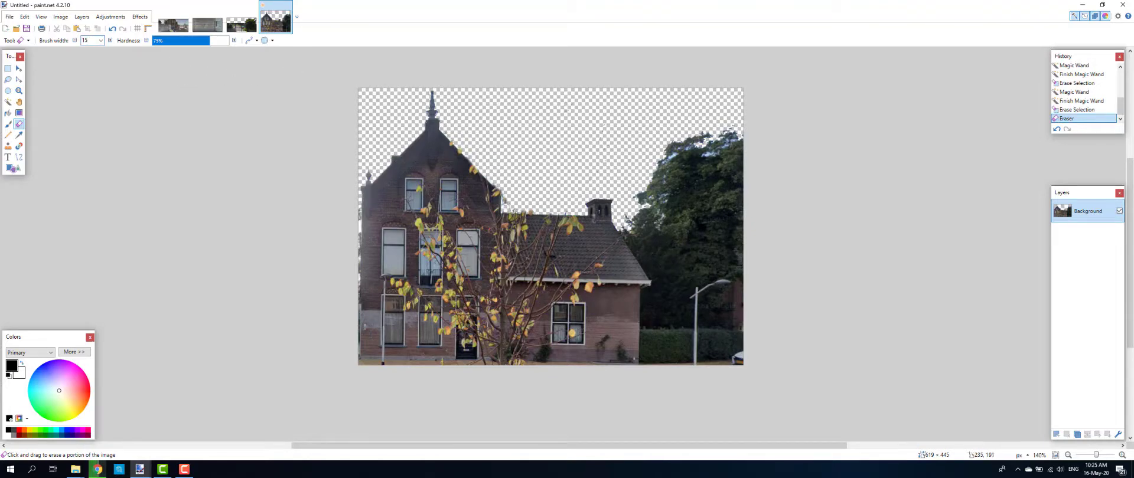
{"action": "left_click_drag", "start_coordinate": [506, 201], "coordinate": [529, 192]}
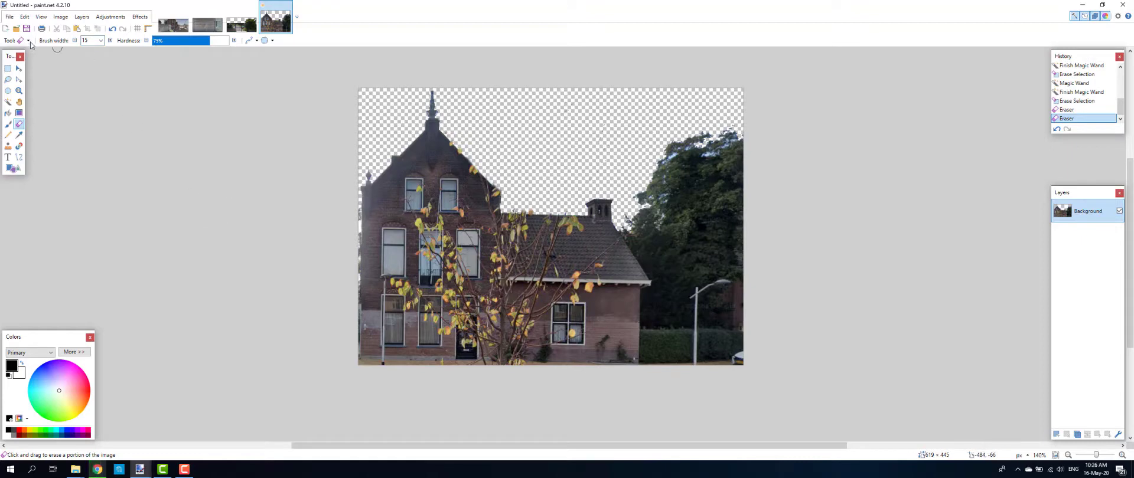
Save the cut-out as "outside - house right of office.png" with auto-detected bit depth
{"action": "left_click", "coordinate": [17, 19]}
{"action": "left_click", "coordinate": [26, 90]}
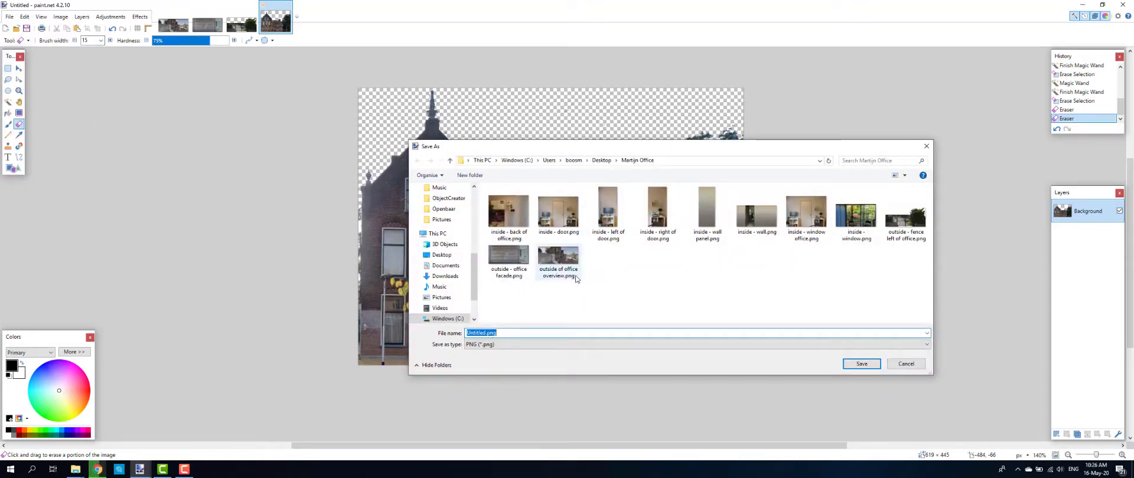
{"action": "left_click", "coordinate": [558, 260]}
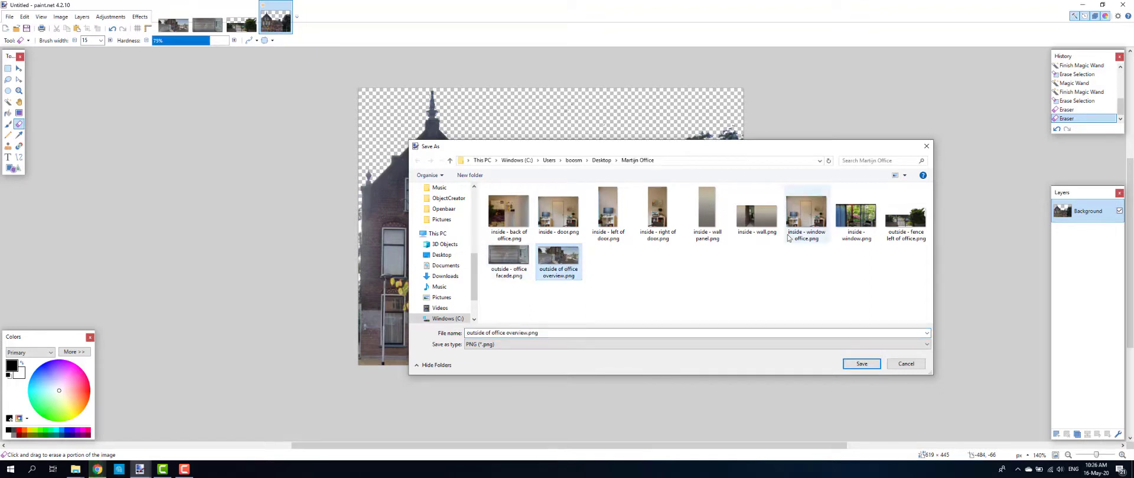
{"action": "left_click", "coordinate": [905, 214]}
{"action": "double_click", "coordinate": [487, 334]}
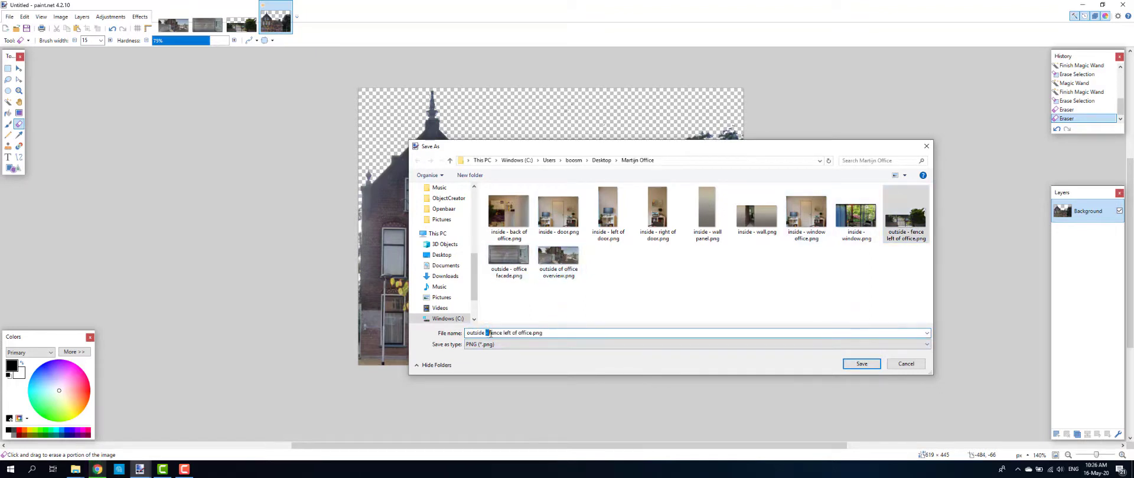
{"action": "type", "text": "house"}
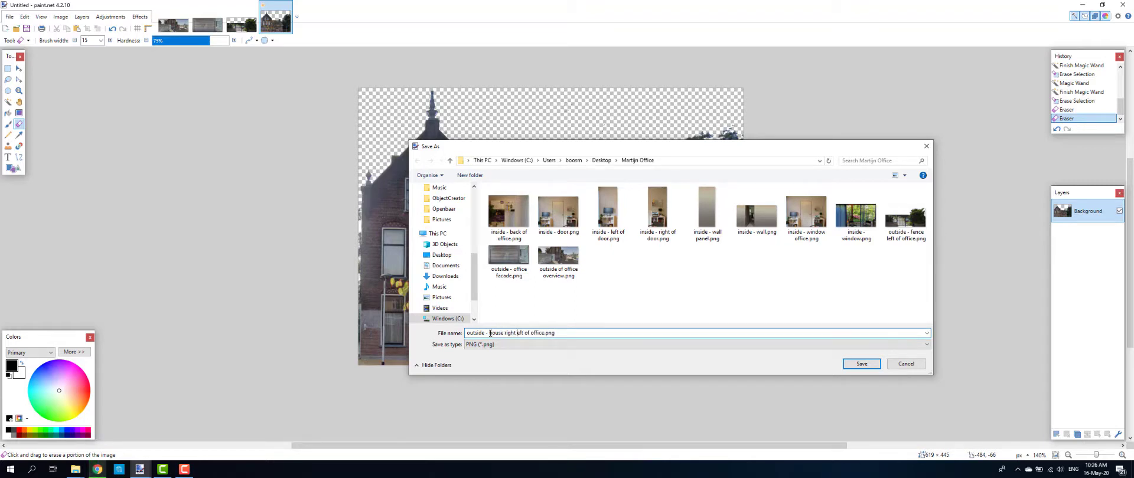
{"action": "key", "text": "Return"}
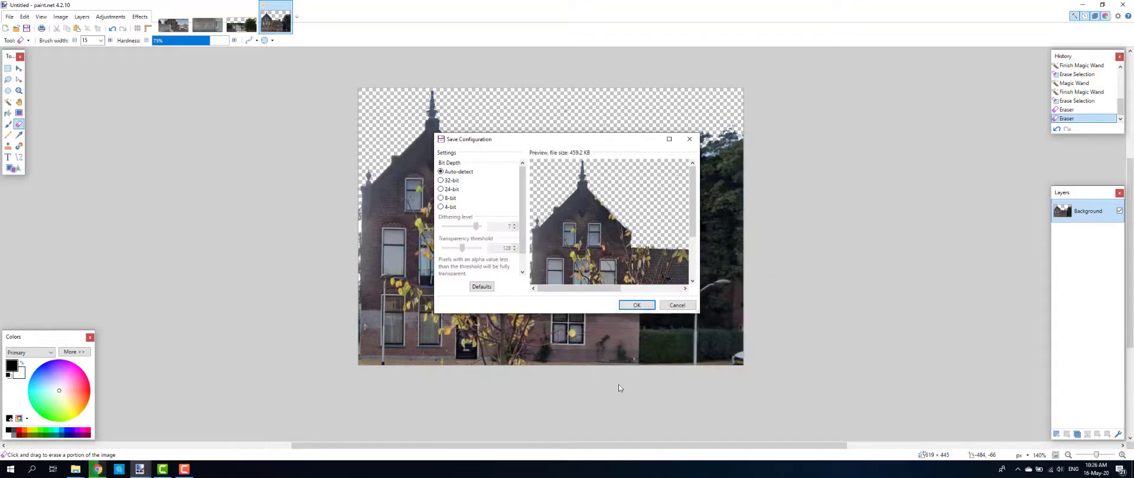
{"action": "left_click", "coordinate": [630, 304]}
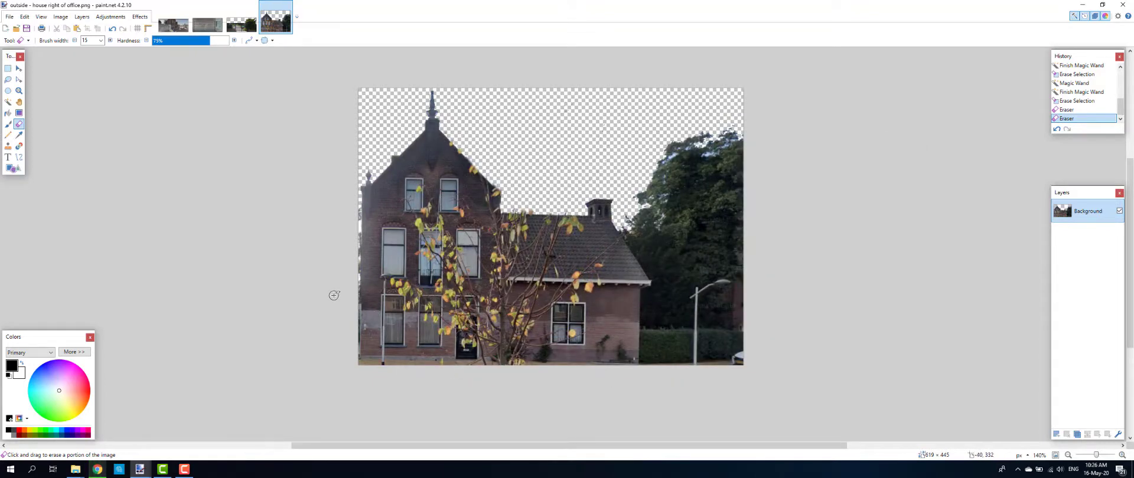
Switch to XVR, apply the texture "outside - office facade.png" to the one-sided Object Creator and reposition the panel
{"action": "left_click", "coordinate": [185, 469]}
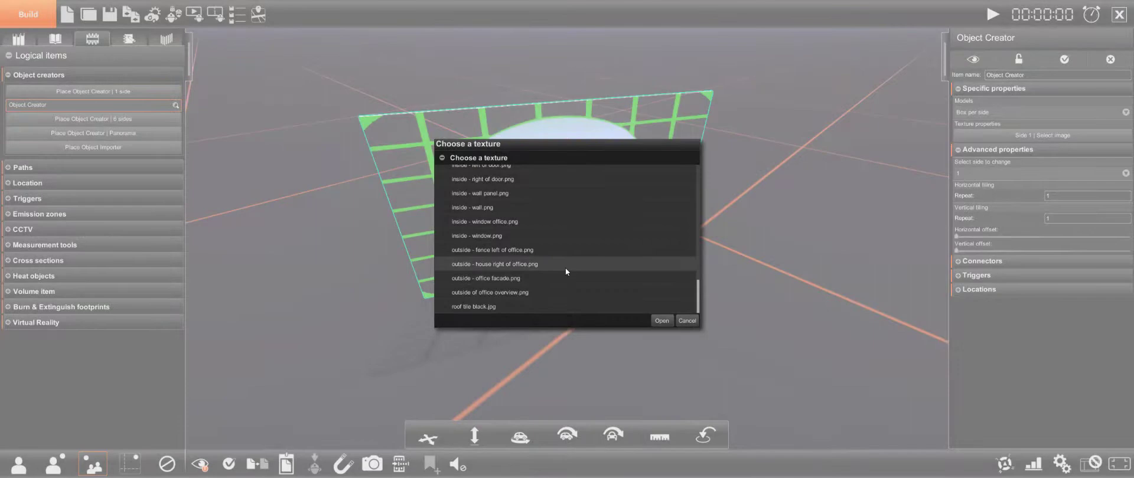
{"action": "left_click", "coordinate": [531, 277]}
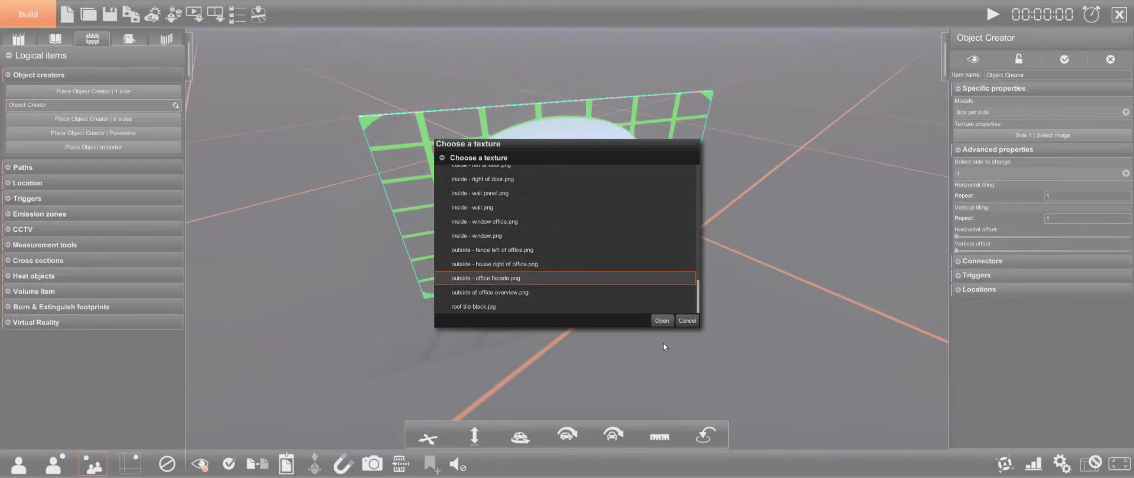
{"action": "left_click", "coordinate": [657, 322]}
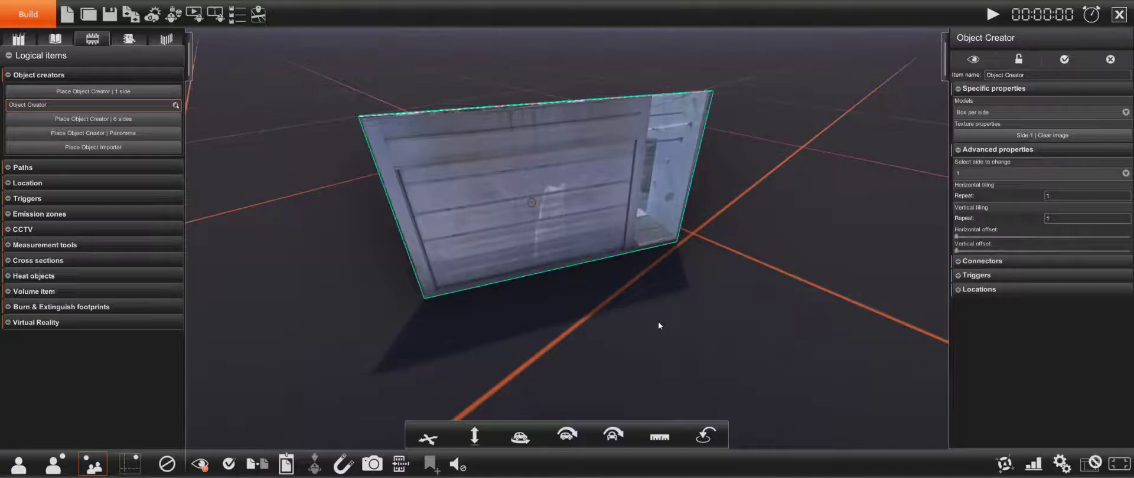
{"action": "middle_click_drag", "start_coordinate": [657, 336], "coordinate": [647, 275]}
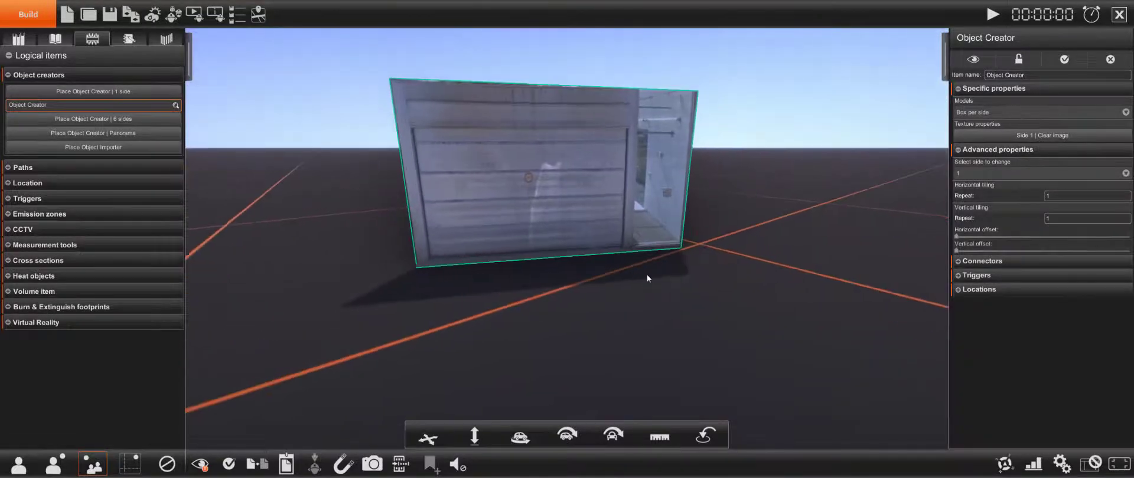
{"action": "left_click_drag", "start_coordinate": [559, 233], "coordinate": [536, 217]}
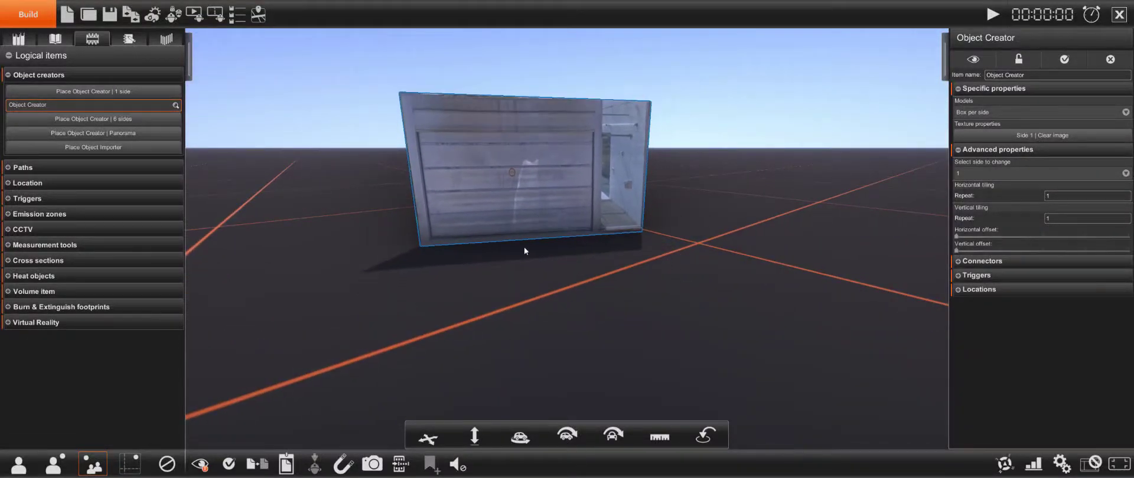
{"action": "left_click", "coordinate": [447, 299]}
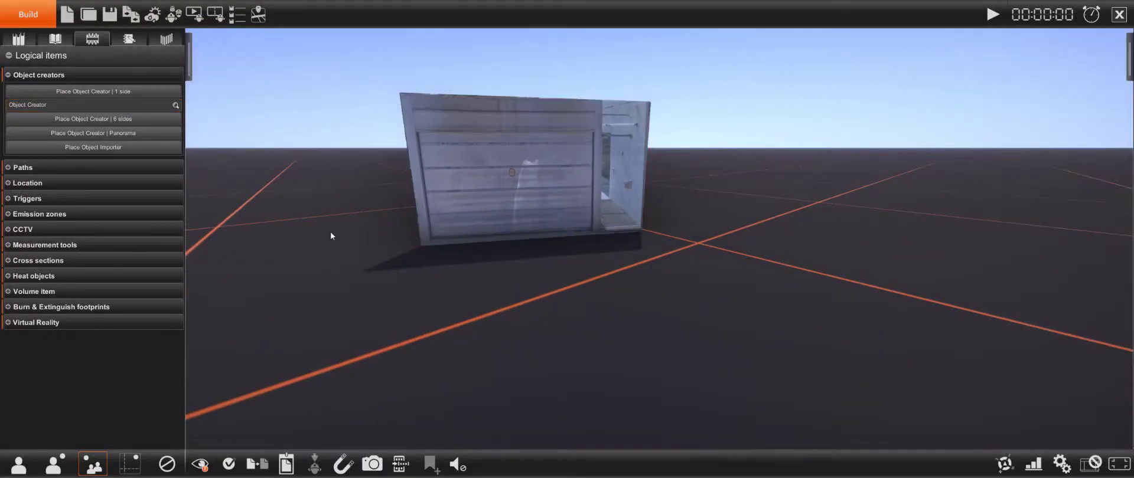
Place a second one-sided Object Creator and apply the texture "outside - fence left of office.png" to its side 1
{"action": "left_click", "coordinate": [115, 93]}
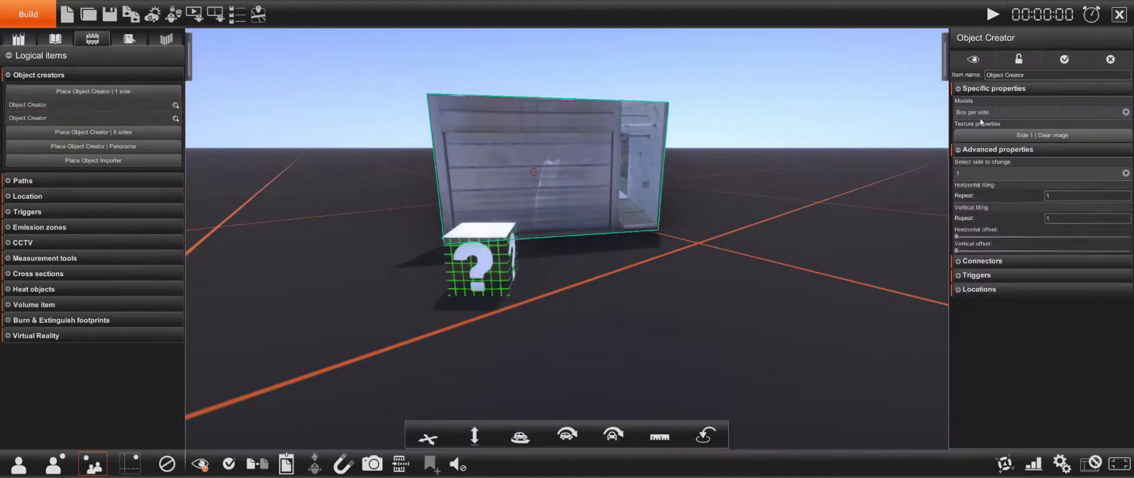
{"action": "left_click", "coordinate": [1041, 136]}
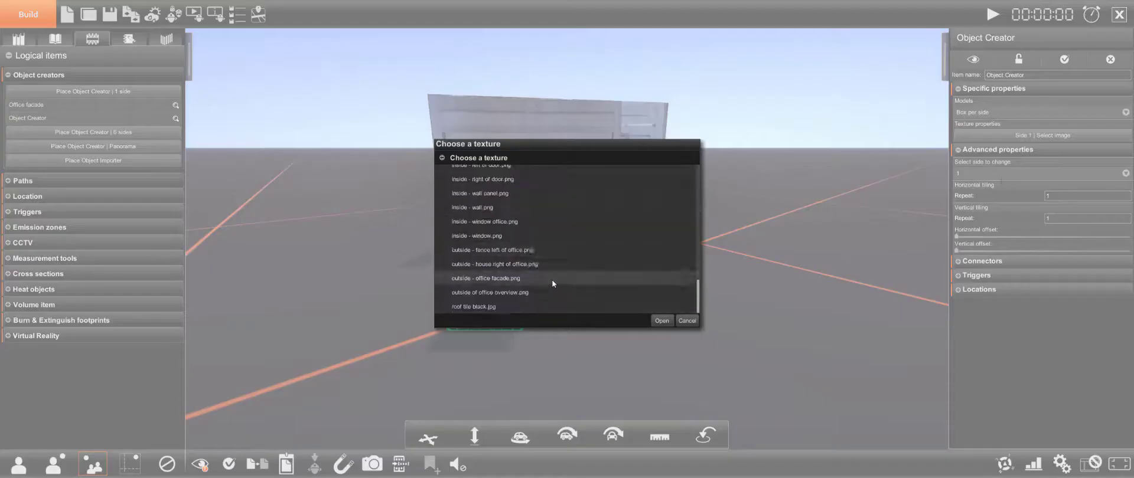
{"action": "left_click", "coordinate": [554, 250]}
{"action": "left_click", "coordinate": [662, 322]}
Scale the fence panel and align it against the left edge of the office facade
{"action": "left_click", "coordinate": [660, 437]}
{"action": "left_click_drag", "start_coordinate": [1040, 404], "coordinate": [1037, 437]}
{"action": "right_click_drag", "start_coordinate": [567, 251], "coordinate": [615, 251]}
{"action": "left_click_drag", "start_coordinate": [615, 251], "coordinate": [430, 211]}
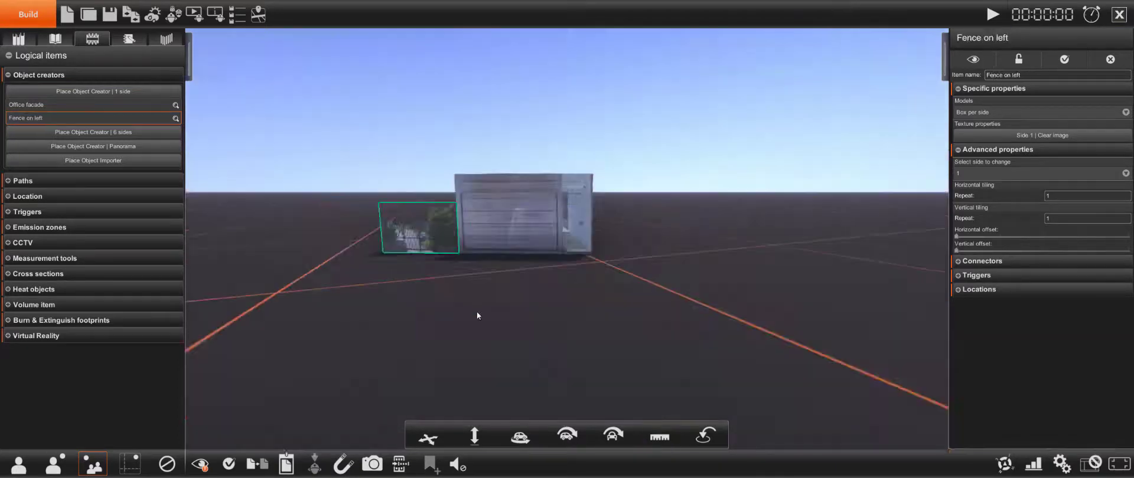
{"action": "middle_click_drag", "start_coordinate": [436, 305], "coordinate": [471, 364]}
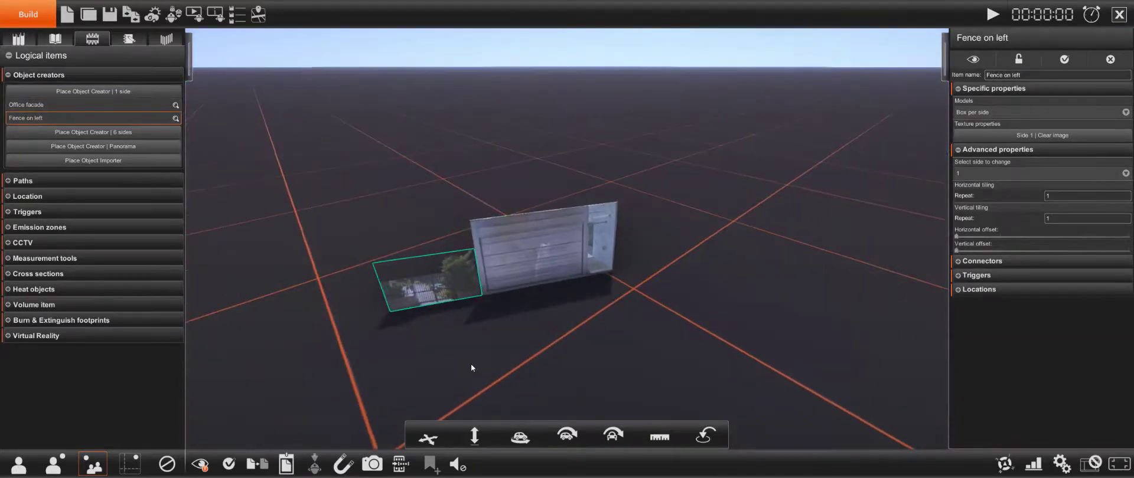
Duplicate the office facade panel and place the copy directly against the original's right edge
{"action": "left_click", "coordinate": [538, 274]}
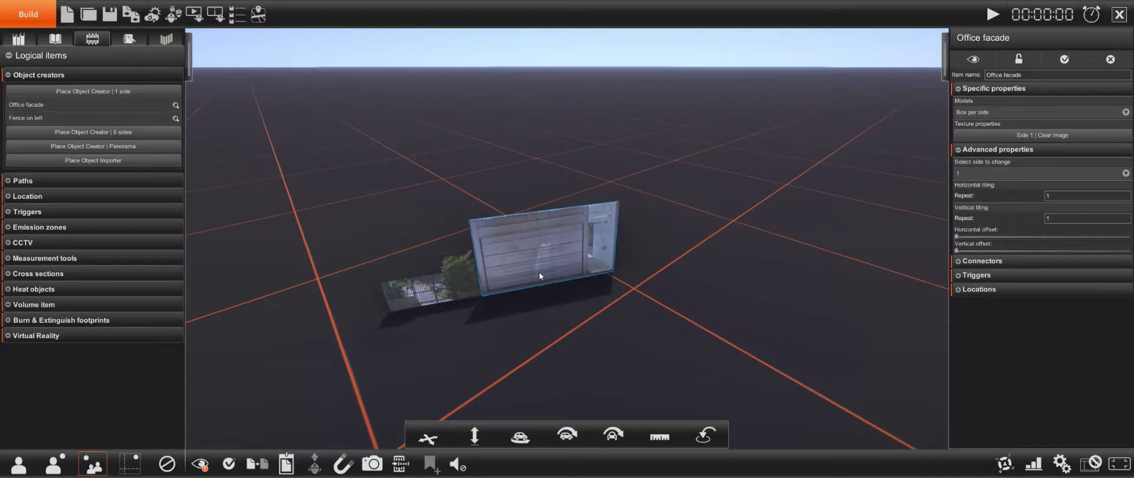
{"action": "left_click", "coordinate": [285, 464]}
{"action": "left_click", "coordinate": [580, 339]}
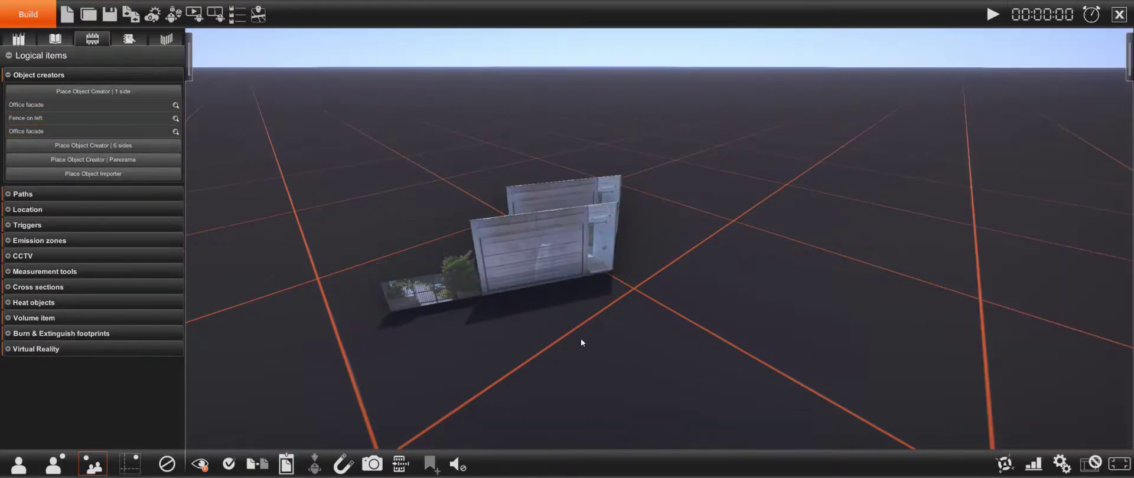
{"action": "left_click_drag", "start_coordinate": [583, 191], "coordinate": [695, 205]}
{"action": "left_click", "coordinate": [797, 310]}
{"action": "middle_click_drag", "start_coordinate": [797, 310], "coordinate": [750, 276]}
{"action": "scroll", "coordinate": [780, 348], "scroll_direction": "up", "scroll_amount": 3}
Enlarge the copied facade panel and realign its left edge with the right edge of the original facade
{"action": "left_click", "coordinate": [748, 270]}
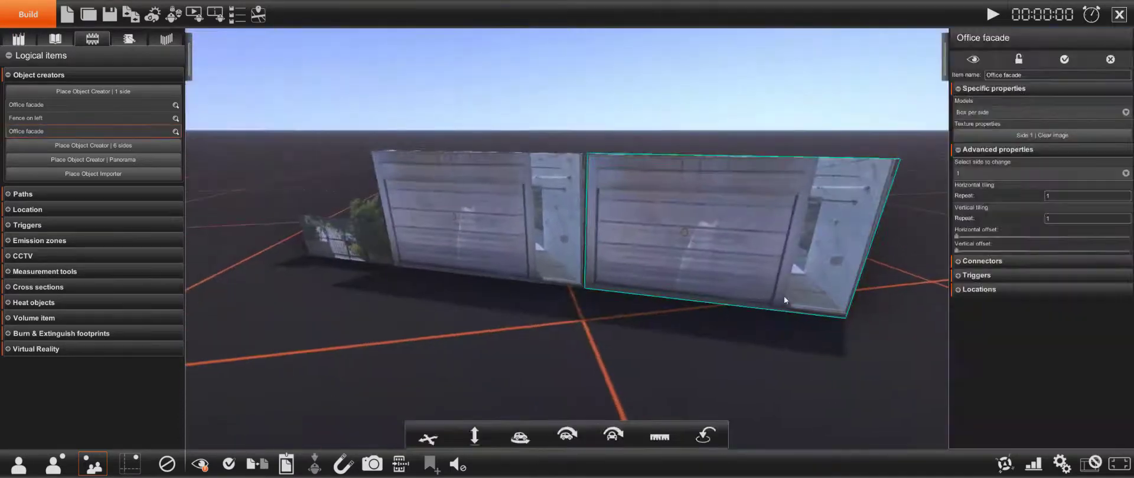
{"action": "left_click", "coordinate": [662, 437]}
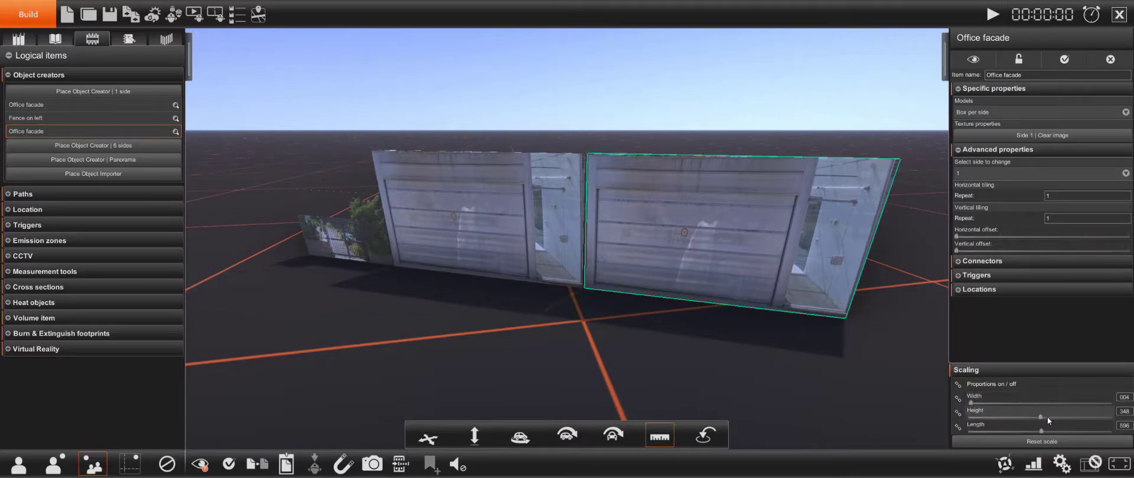
{"action": "left_click_drag", "start_coordinate": [1041, 417], "coordinate": [1047, 430]}
{"action": "left_click", "coordinate": [647, 406]}
{"action": "right_click_drag", "start_coordinate": [647, 406], "coordinate": [617, 443]}
{"action": "left_click_drag", "start_coordinate": [695, 258], "coordinate": [788, 235]}
Replace the enlarged panel's image with "outside - house right of office.png" from the Images\NLD CrisisSim Office folder
{"action": "left_click", "coordinate": [878, 161]}
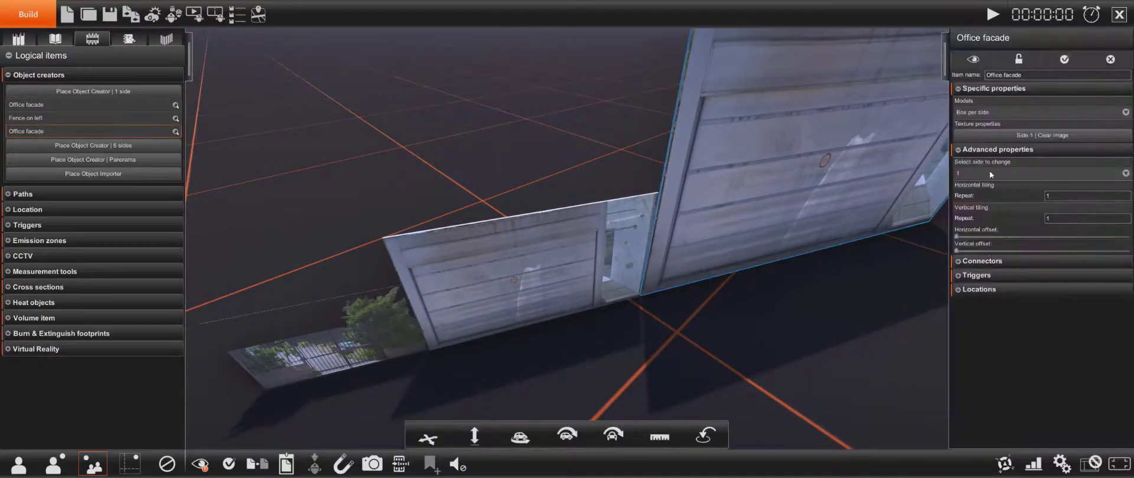
{"action": "left_click", "coordinate": [1015, 135]}
{"action": "left_click", "coordinate": [1013, 134]}
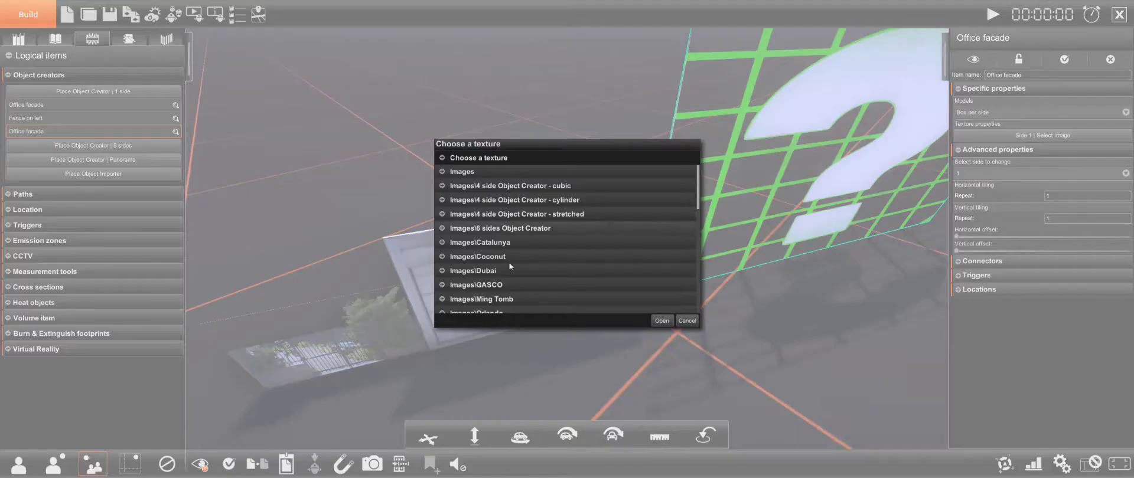
{"action": "scroll", "coordinate": [511, 263], "scroll_direction": "down", "scroll_amount": 5}
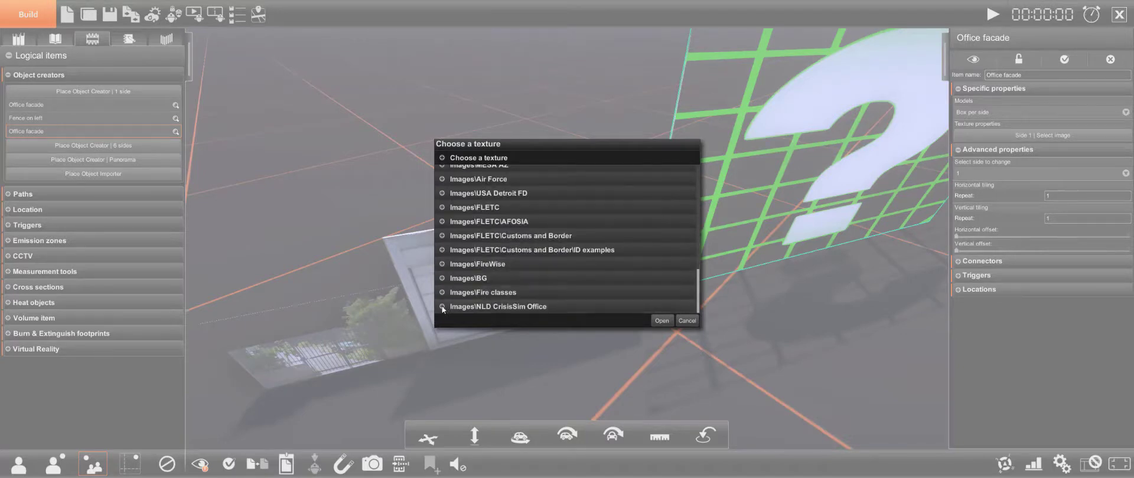
{"action": "left_click", "coordinate": [515, 304]}
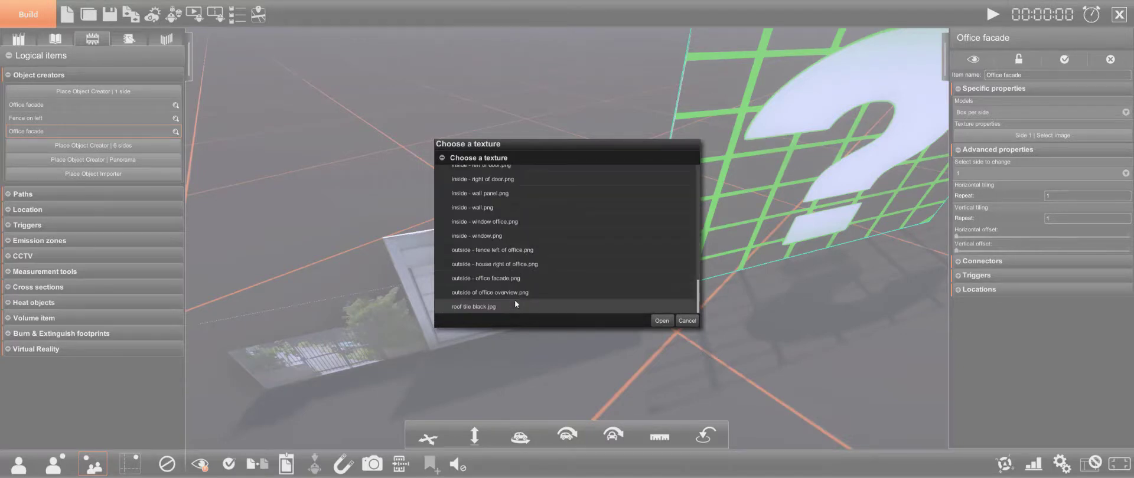
{"action": "left_click", "coordinate": [534, 265]}
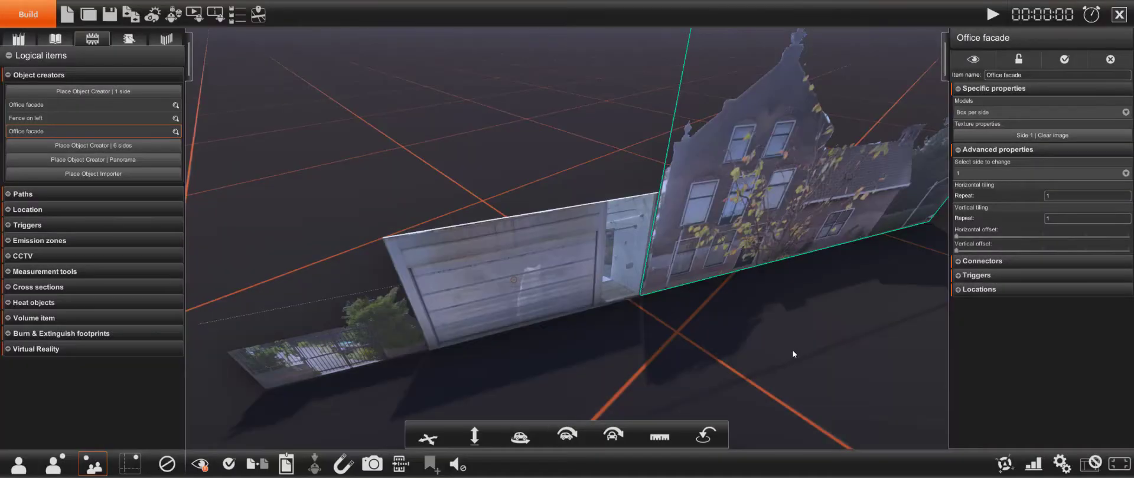
Increase the house panel's scale and move it flush with the office facade's right edge
{"action": "middle_click_drag", "start_coordinate": [789, 349], "coordinate": [738, 302]}
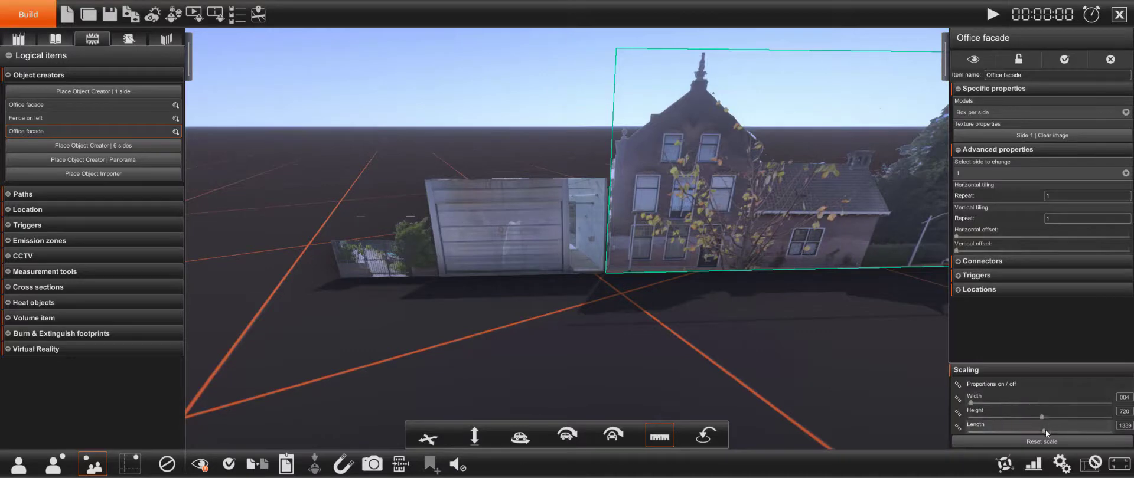
{"action": "left_click_drag", "start_coordinate": [1042, 417], "coordinate": [1047, 431]}
{"action": "left_click", "coordinate": [720, 374]}
{"action": "middle_click_drag", "start_coordinate": [719, 374], "coordinate": [696, 346]}
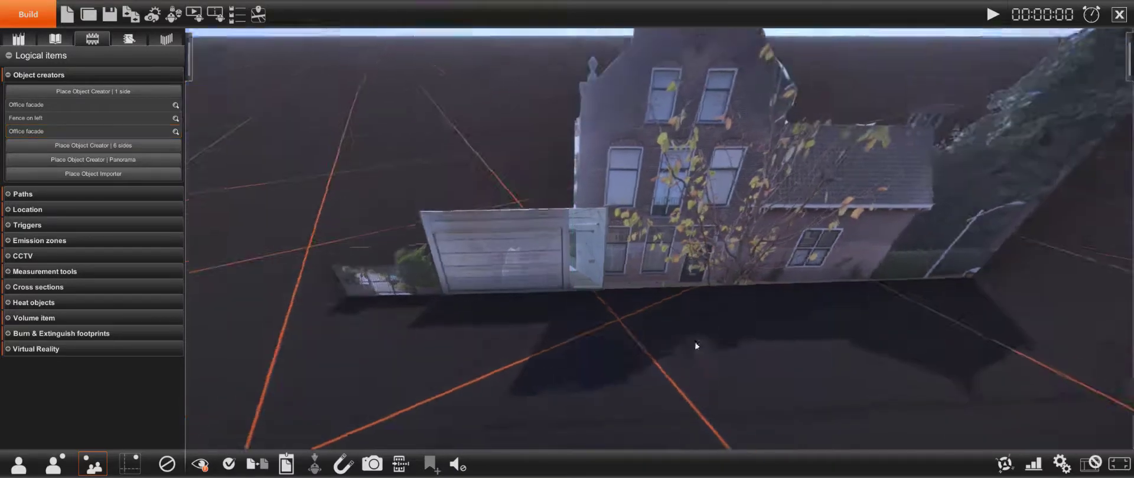
{"action": "left_click", "coordinate": [700, 267]}
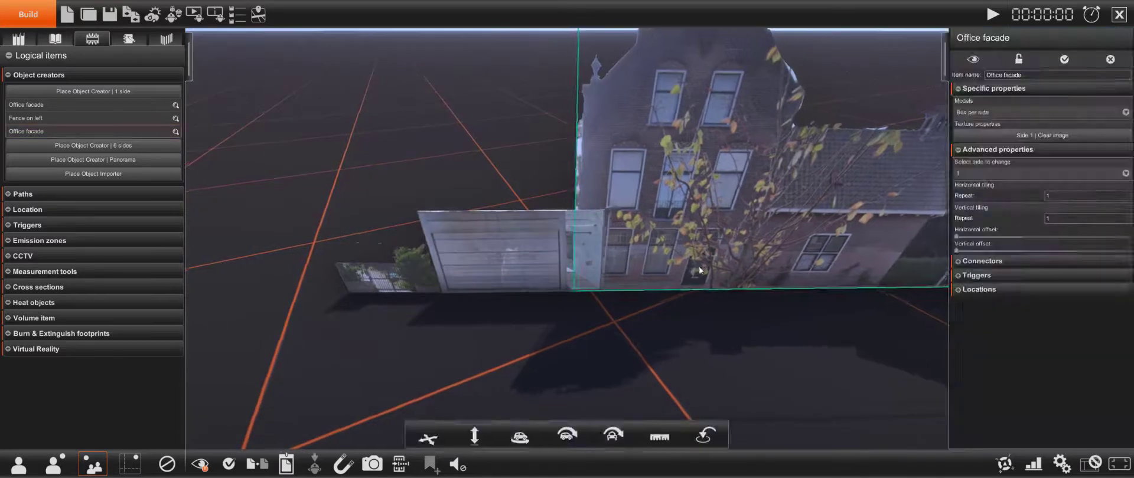
{"action": "left_click", "coordinate": [701, 297]}
Rename the house panel "House to right"
{"action": "left_click", "coordinate": [998, 90]}
{"action": "left_click_drag", "start_coordinate": [1025, 75], "coordinate": [959, 70]}
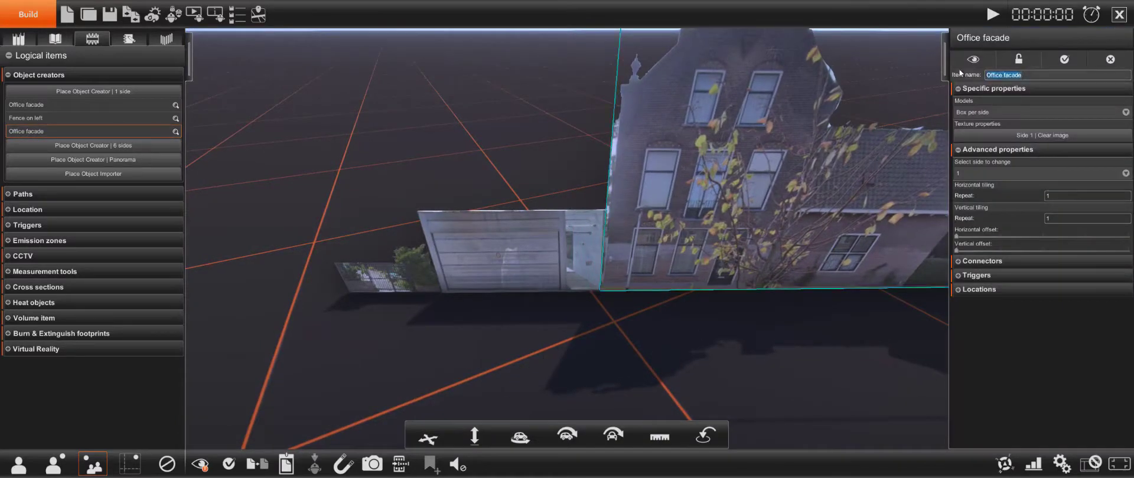
{"action": "type", "text": "House to right"}
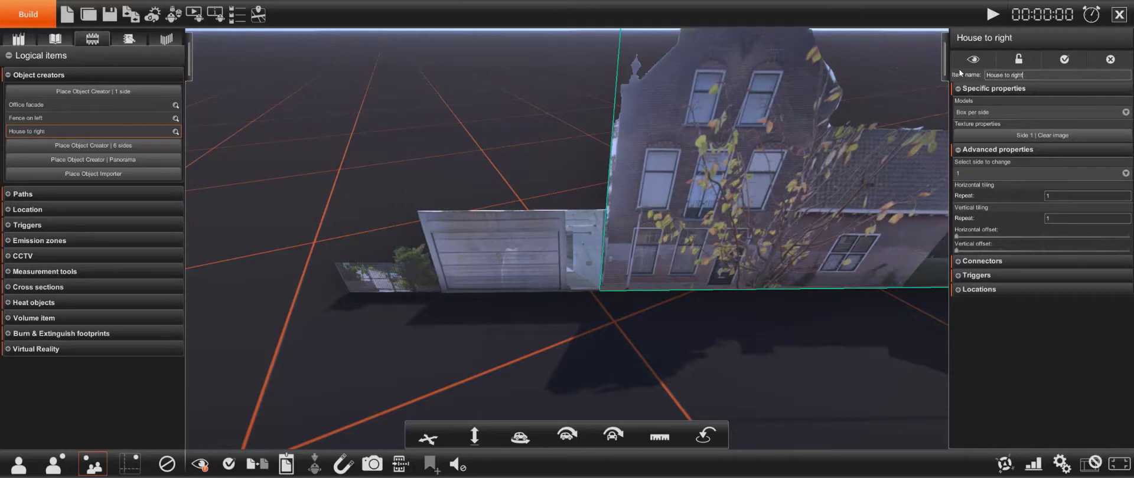
{"action": "key", "text": "Return"}
Examine the assembled fence, office facade and house panels from a distance and from eye level
{"action": "right_click_drag", "start_coordinate": [745, 321], "coordinate": [652, 311]}
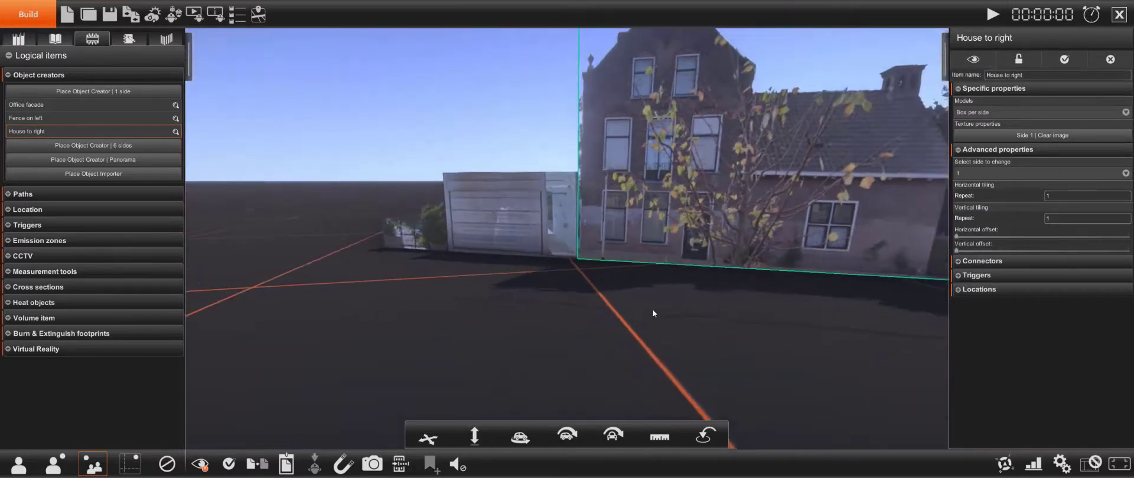
{"action": "scroll", "coordinate": [641, 318], "scroll_direction": "down", "scroll_amount": 2}
{"action": "left_click", "coordinate": [627, 329]}
{"action": "scroll", "coordinate": [657, 341], "scroll_direction": "down", "scroll_amount": 4}
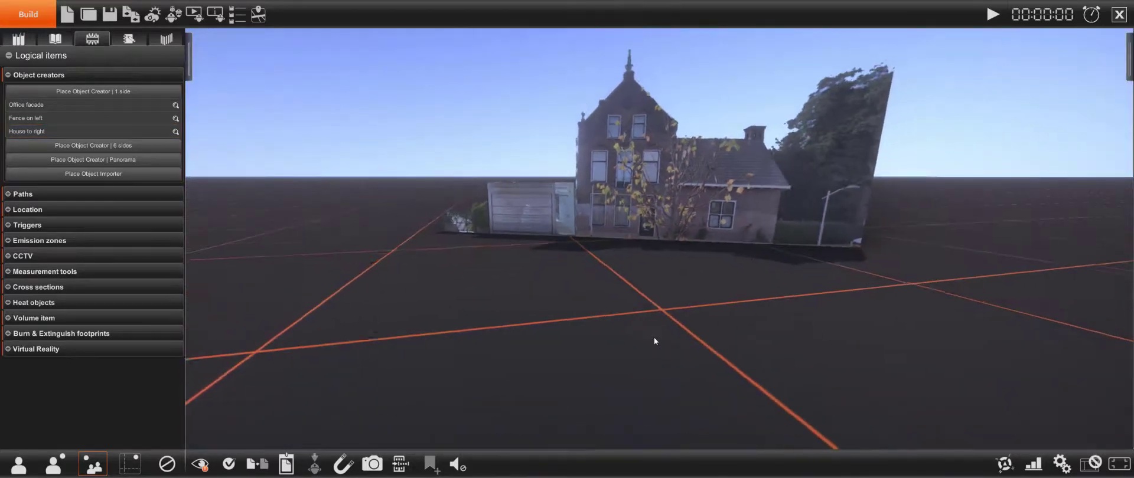
{"action": "scroll", "coordinate": [654, 339], "scroll_direction": "down", "scroll_amount": 1}
{"action": "left_click", "coordinate": [18, 465]}
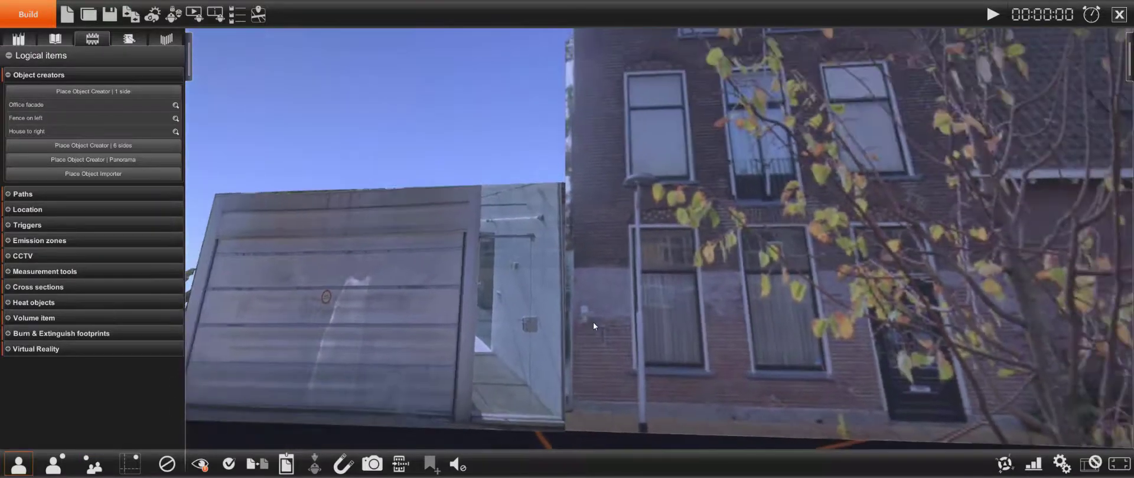
{"action": "key", "text": "s"}
{"action": "right_click_drag", "start_coordinate": [594, 323], "coordinate": [598, 360]}
{"action": "key", "text": "F3"}
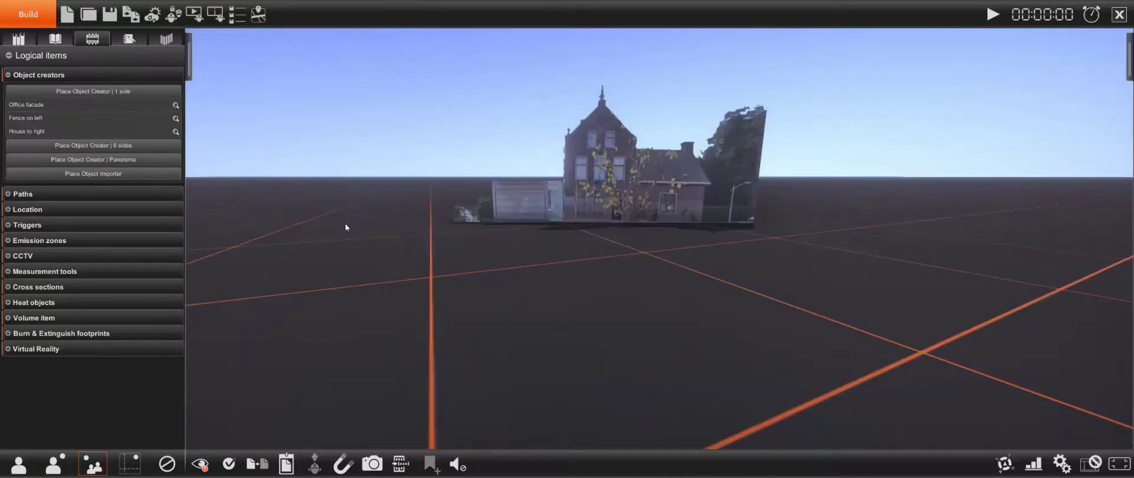
Filter the object library to show its fire and smoke objects
{"action": "left_click", "coordinate": [21, 40]}
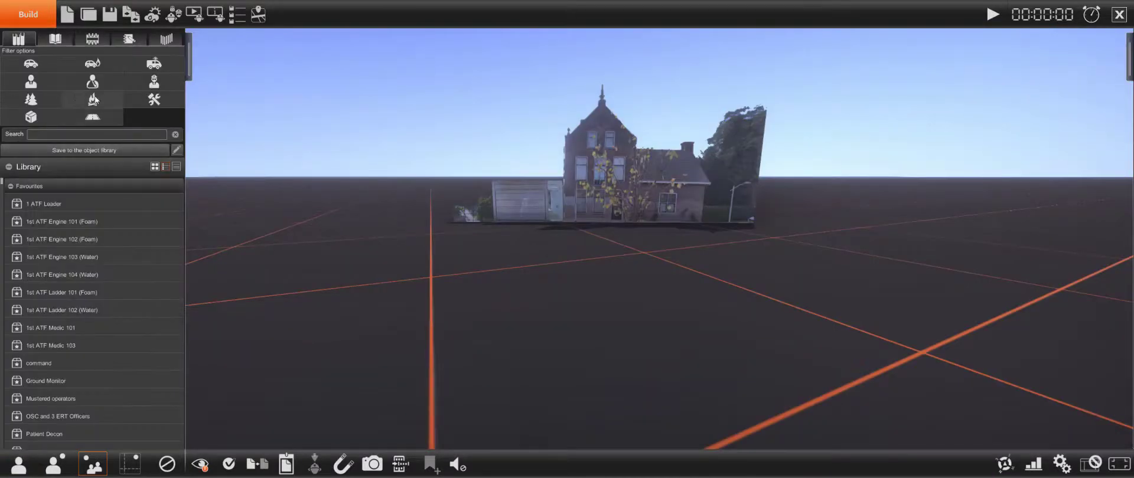
{"action": "left_click", "coordinate": [76, 102]}
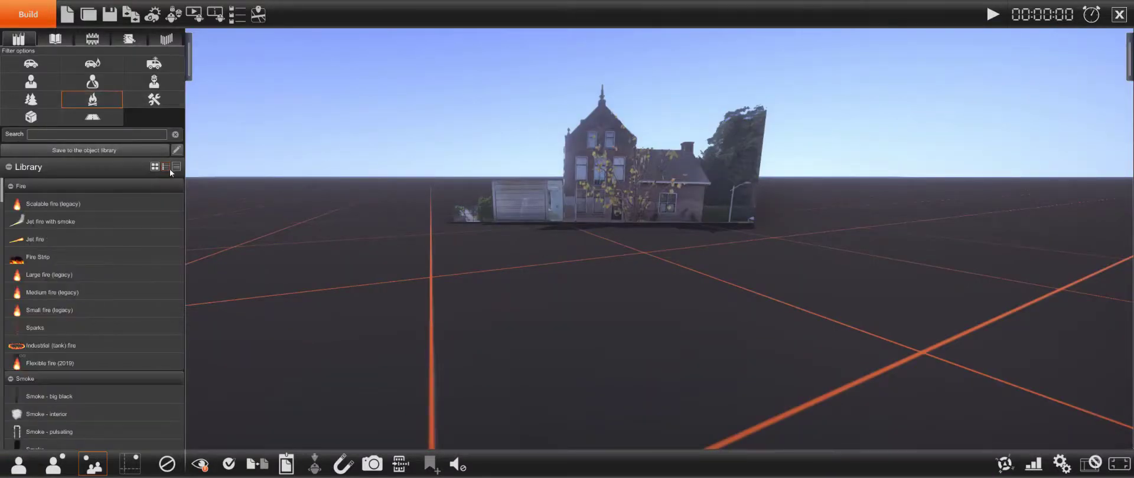
{"action": "left_click", "coordinate": [84, 274]}
{"action": "left_click", "coordinate": [604, 274]}
{"action": "left_click_drag", "start_coordinate": [582, 243], "coordinate": [502, 260]}
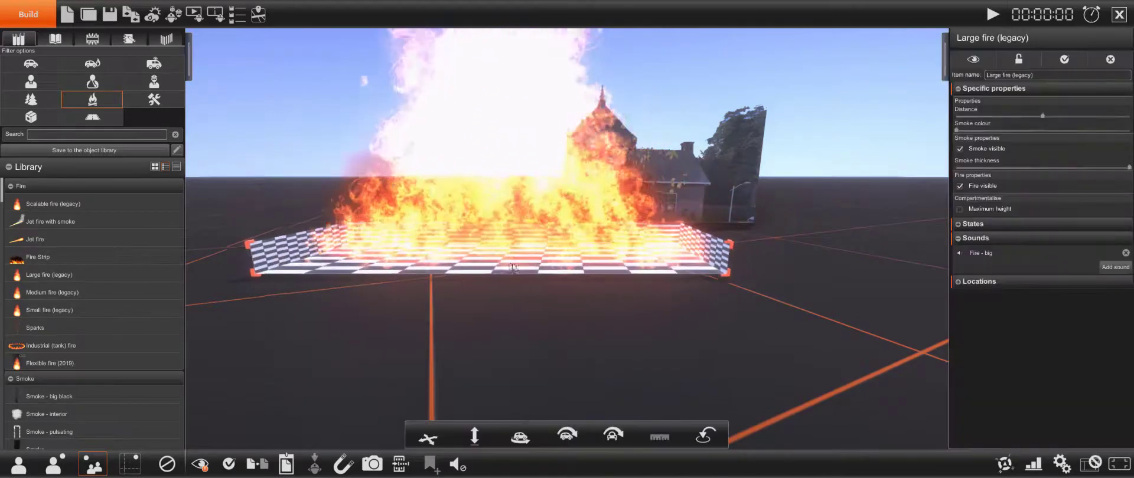
{"action": "key", "text": "Delete"}
Place a Small fire (legacy) at the house, raise it to the middle upper-floor window and check it from eye level
{"action": "left_click_drag", "start_coordinate": [566, 234], "coordinate": [589, 224]}
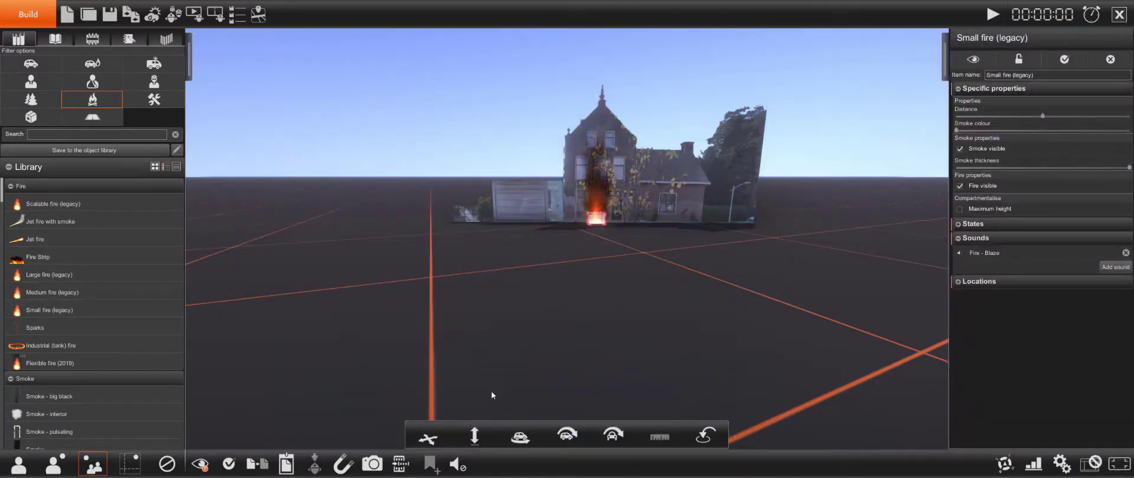
{"action": "left_click_drag", "start_coordinate": [475, 436], "coordinate": [474, 395]}
{"action": "left_click", "coordinate": [678, 285]}
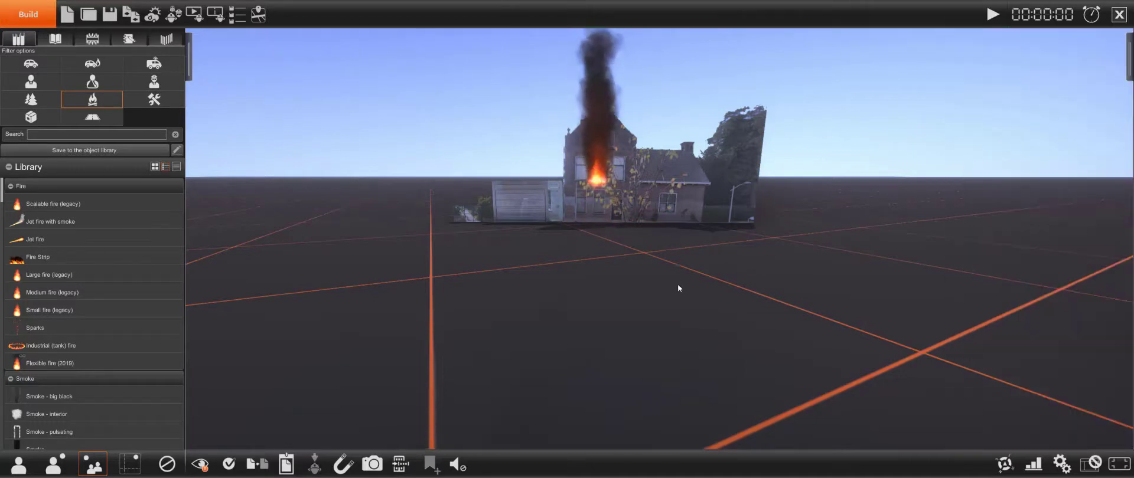
{"action": "left_click", "coordinate": [20, 466]}
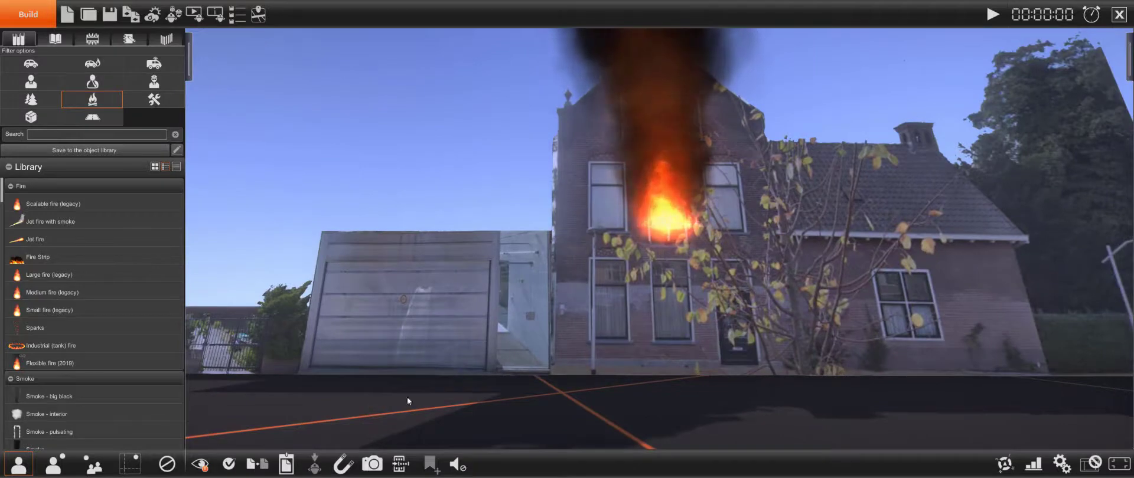
{"action": "left_click", "coordinate": [93, 465]}
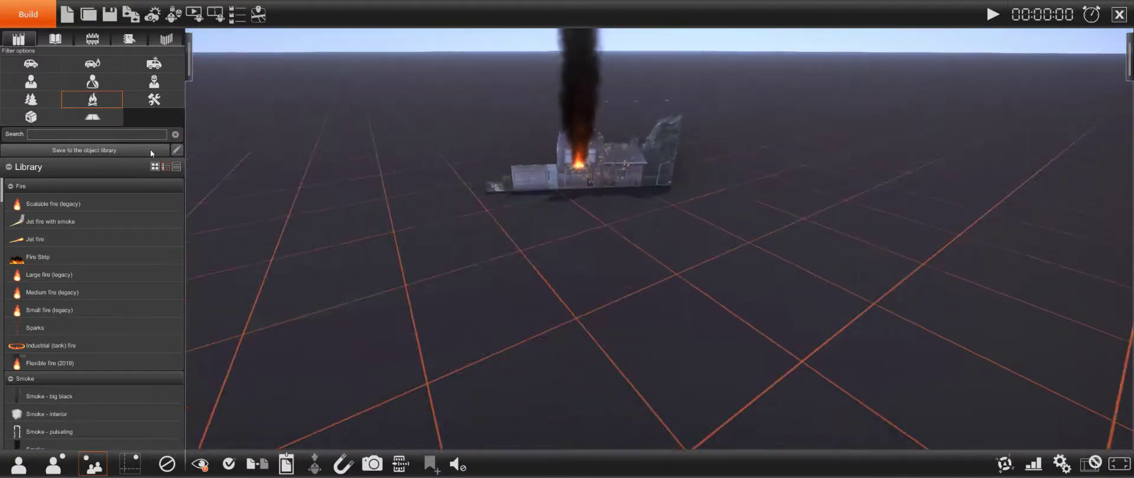
Filter the object library to emergency service vehicles and search it for "engin" to browse the fire engines
{"action": "left_click", "coordinate": [154, 63]}
{"action": "scroll", "coordinate": [78, 251], "scroll_direction": "down", "scroll_amount": 2}
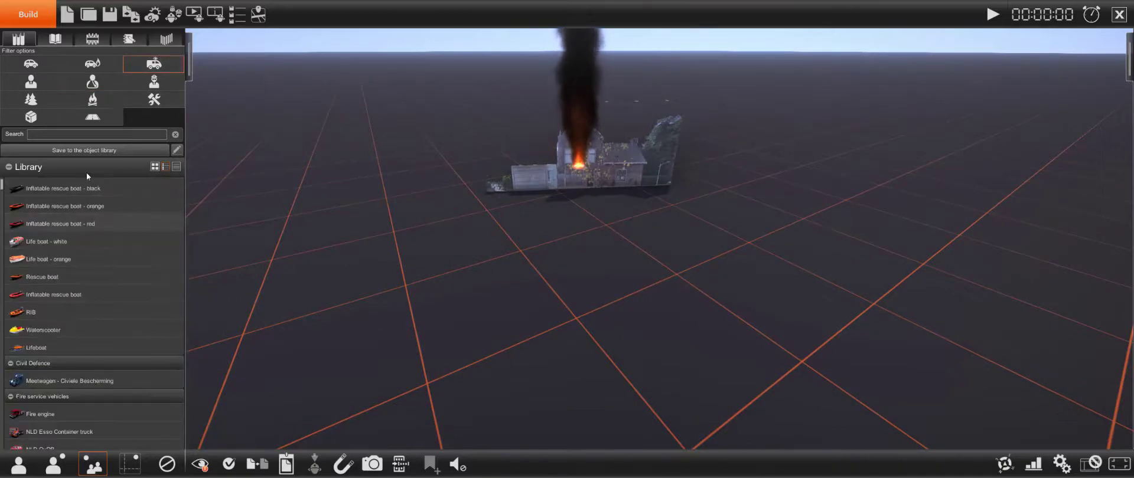
{"action": "left_click", "coordinate": [104, 134]}
{"action": "type", "text": "engin"}
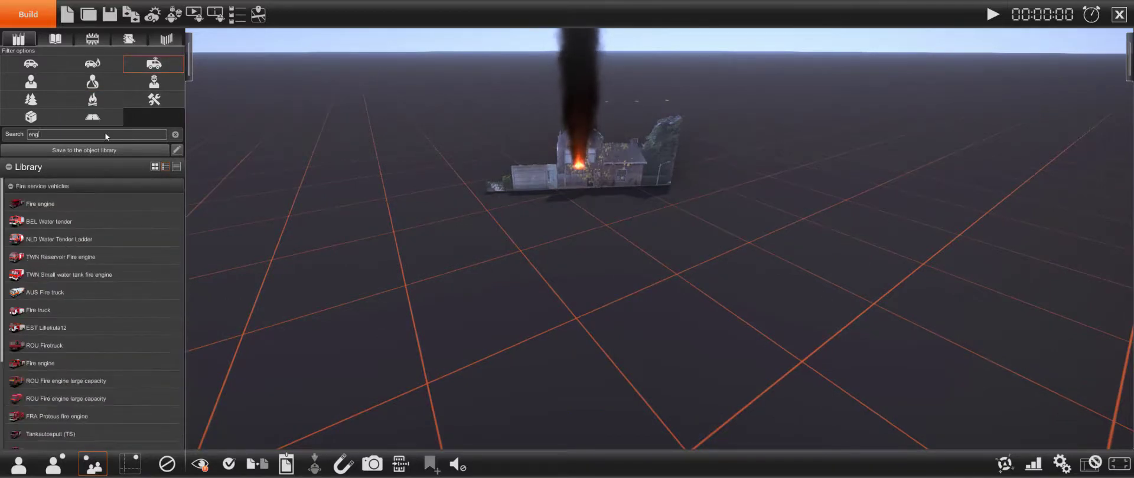
{"action": "double_click", "coordinate": [83, 204]}
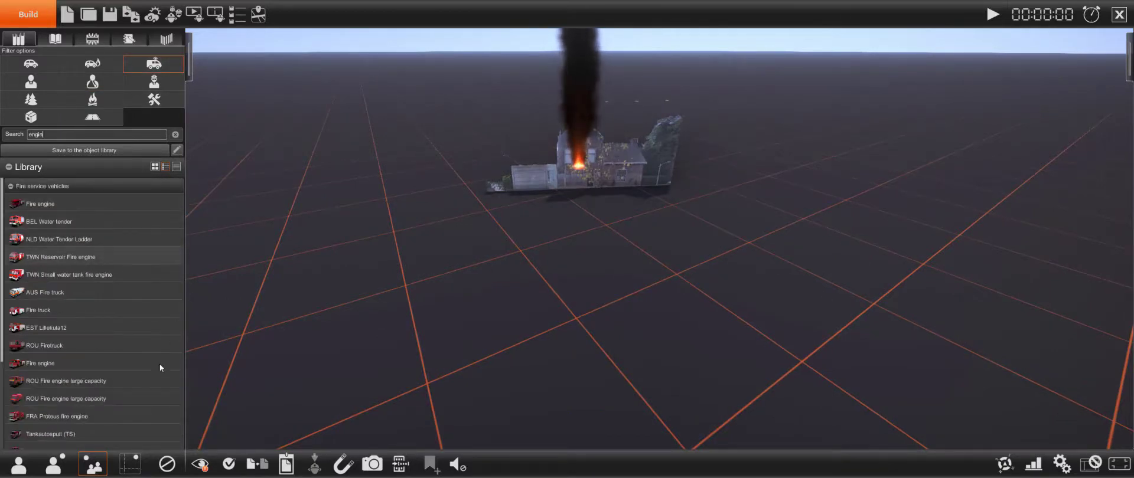
{"action": "scroll", "coordinate": [126, 377], "scroll_direction": "down", "scroll_amount": 4}
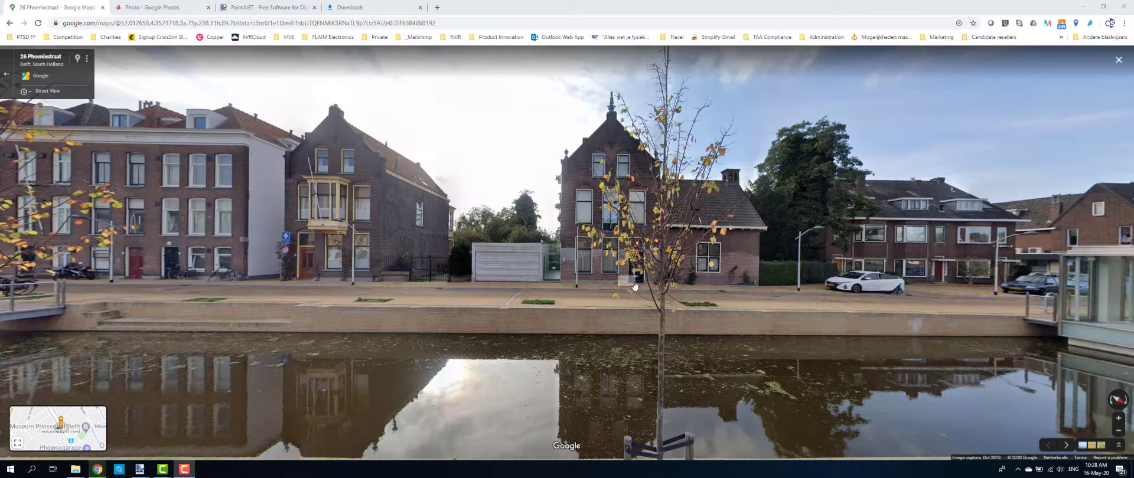
Switch to Chrome, check the house roofs in Street View, and search Google Images for "dakpannen" in a new tab
{"action": "left_click", "coordinate": [697, 228]}
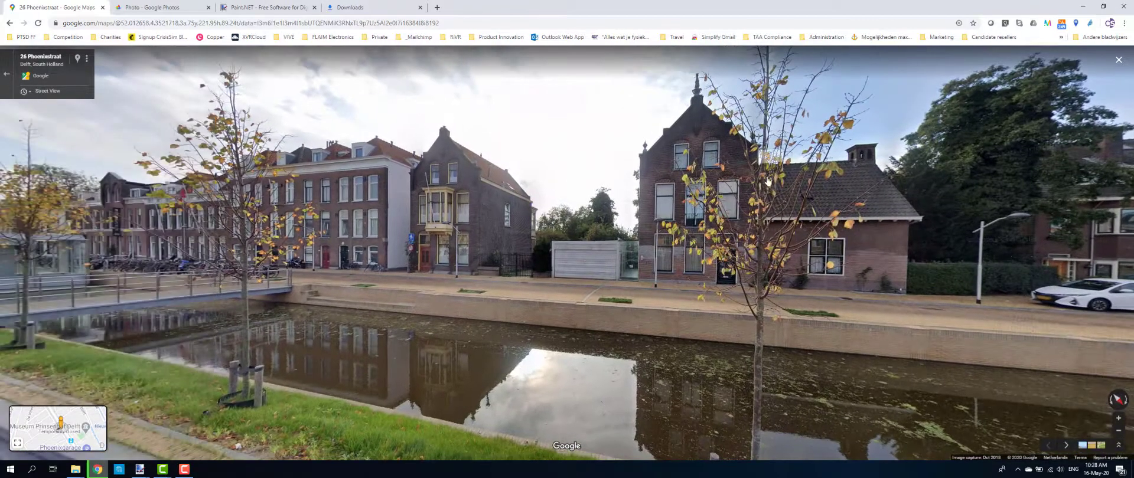
{"action": "left_click_drag", "start_coordinate": [658, 219], "coordinate": [565, 241]}
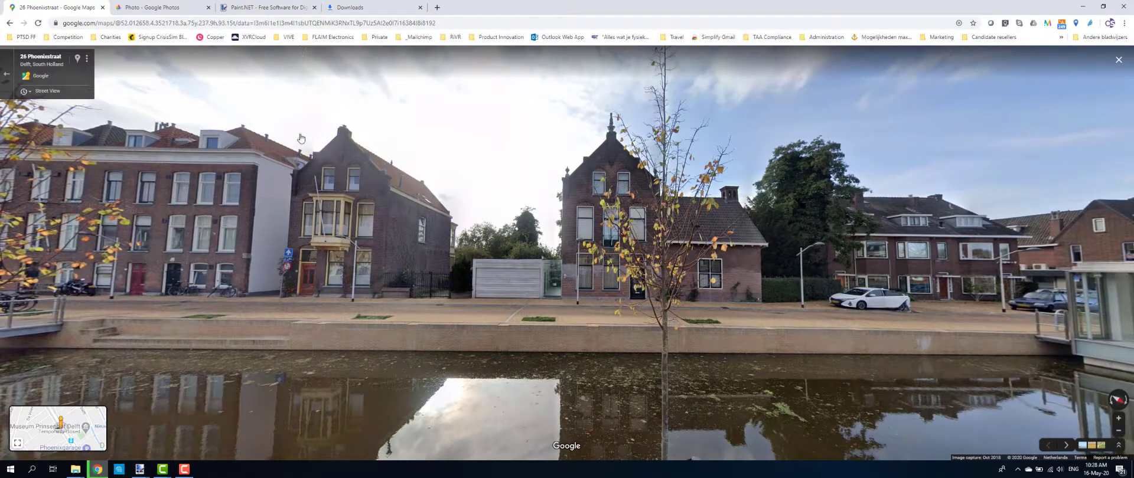
{"action": "left_click", "coordinate": [437, 8]}
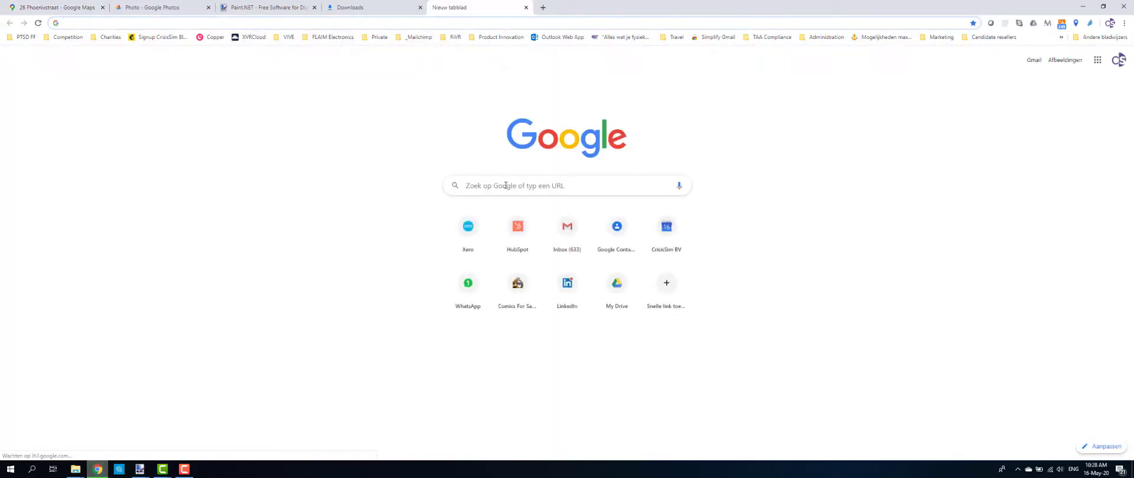
{"action": "left_click", "coordinate": [506, 185]}
{"action": "type", "text": "dakpannen"}
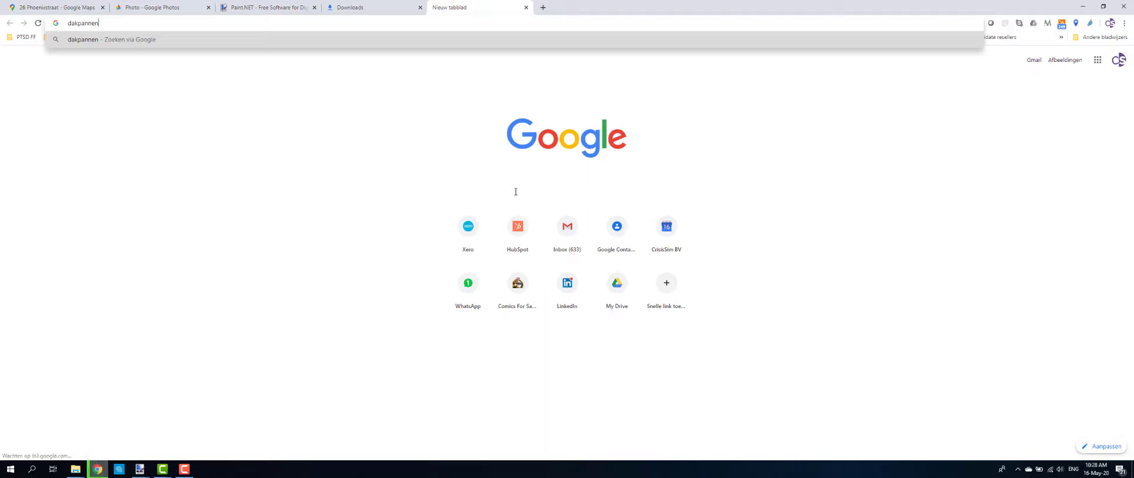
{"action": "key", "text": "Return"}
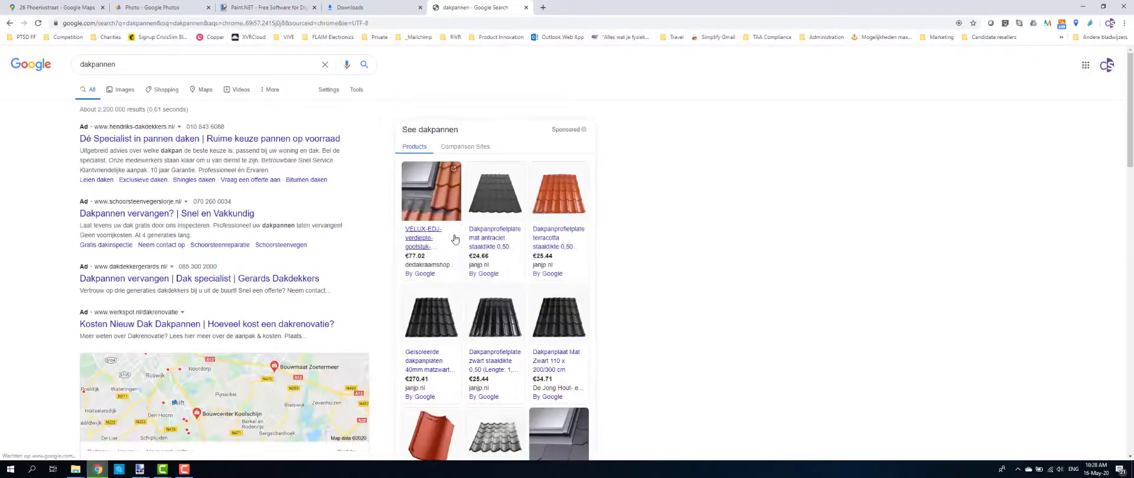
{"action": "mouse_move", "coordinate": [401, 269]}
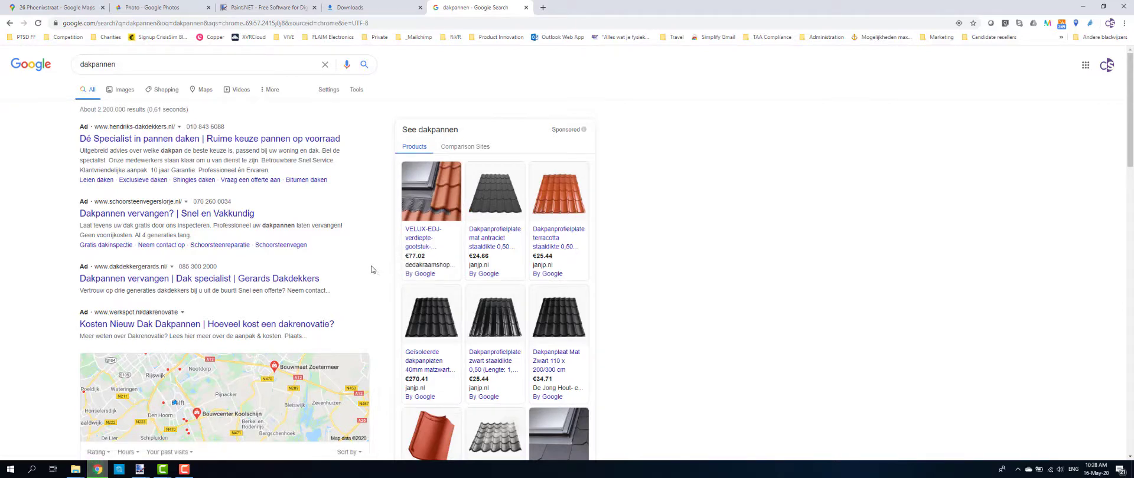
{"action": "left_click", "coordinate": [124, 90]}
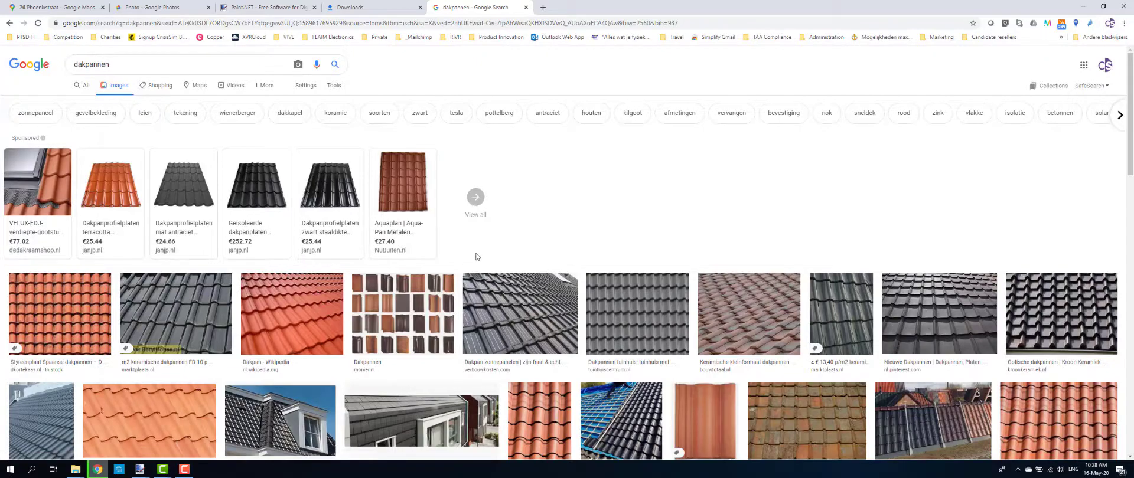
Open the grey roof tile image from Tuinhuiscentrum and save it as "roof tile black.jpg"
{"action": "left_click", "coordinate": [637, 313]}
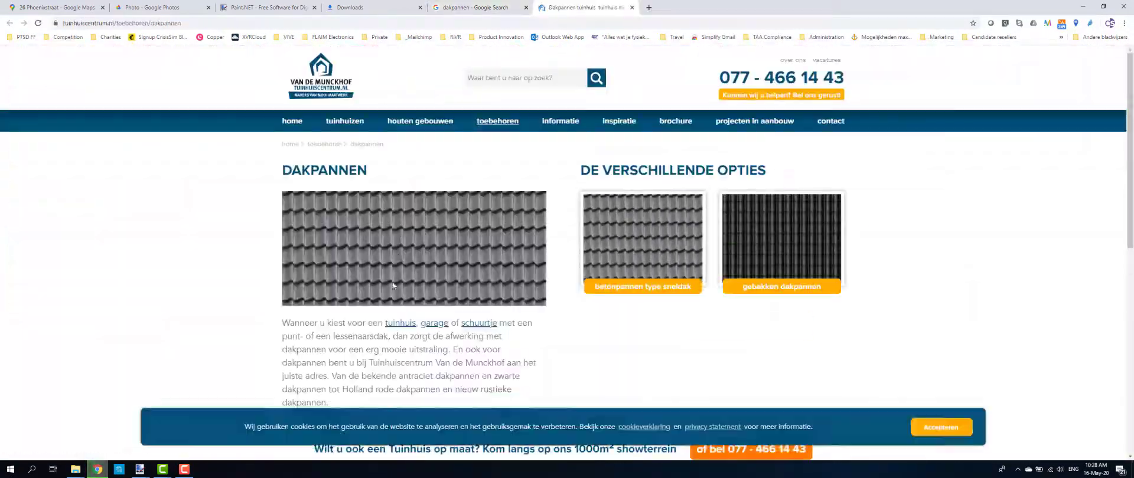
{"action": "right_click", "coordinate": [393, 246]}
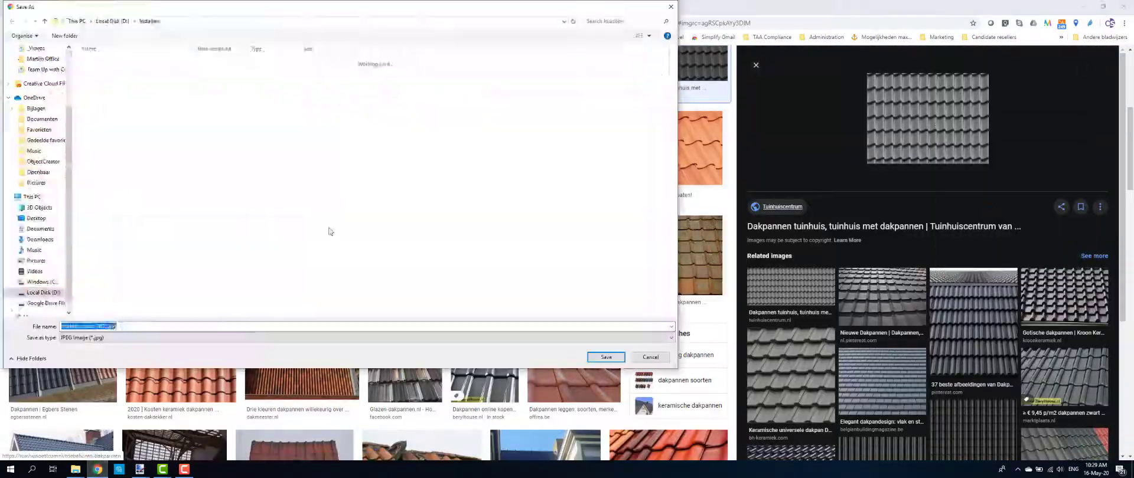
{"action": "key", "text": "Return"}
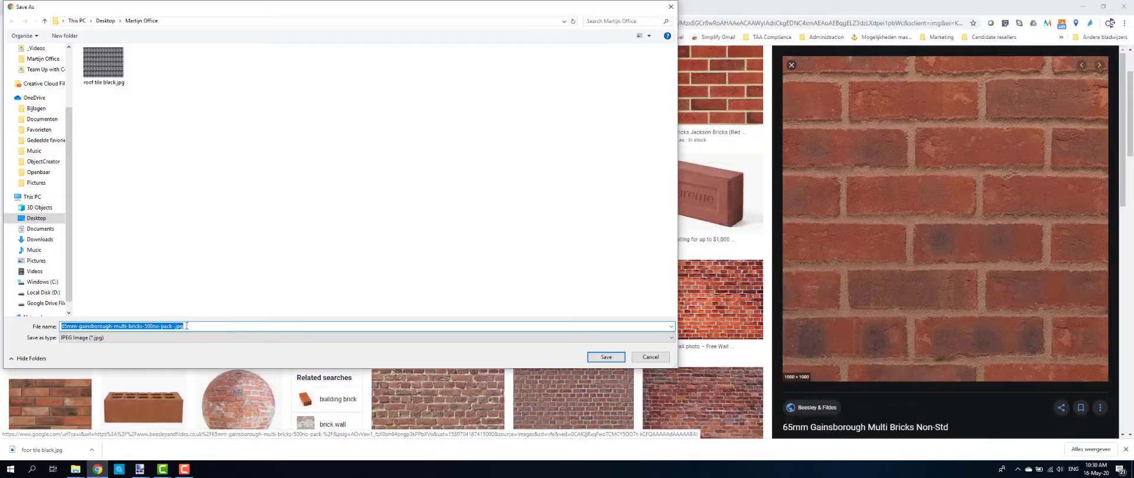
Save the 65mm Gainsborough brick image and the Creative Market red brick wall texture under "brick wall" names
{"action": "type", "text": "brick wall"}
{"action": "left_click", "coordinate": [605, 357]}
{"action": "scroll", "coordinate": [565, 307], "scroll_direction": "down", "scroll_amount": 2}
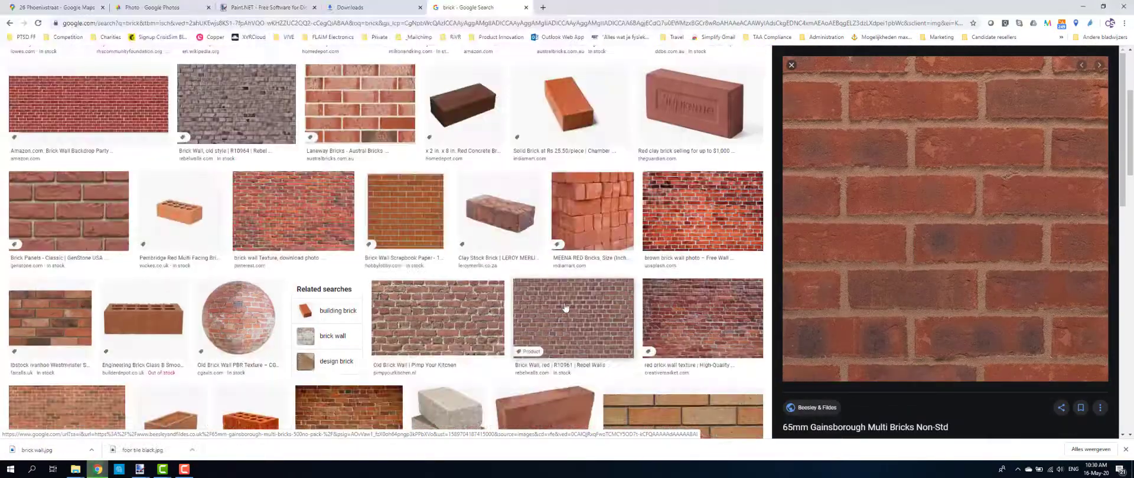
{"action": "scroll", "coordinate": [741, 339], "scroll_direction": "down", "scroll_amount": 2}
{"action": "left_click", "coordinate": [708, 236]}
{"action": "right_click", "coordinate": [904, 160]}
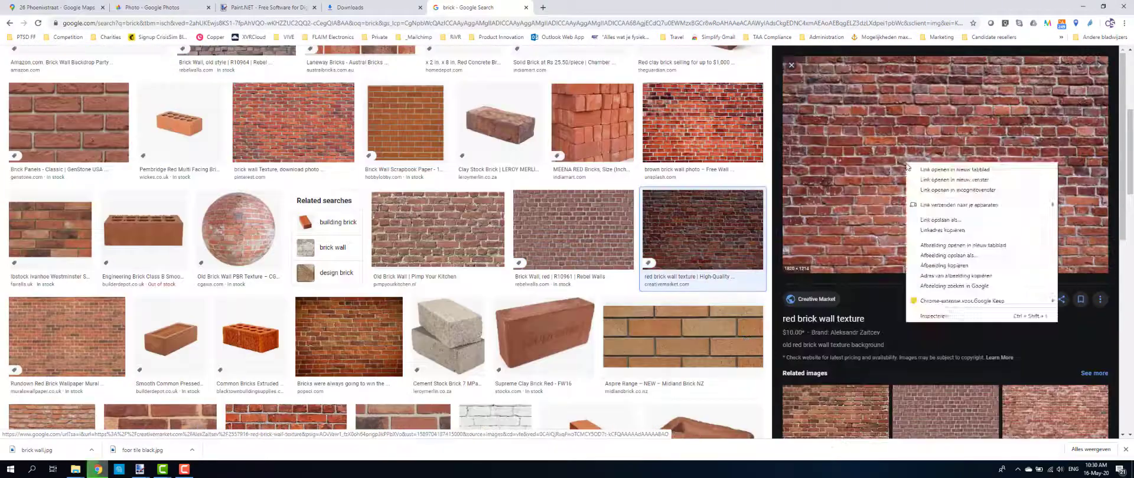
{"action": "left_click", "coordinate": [939, 253]}
{"action": "type", "text": "brick wall"}
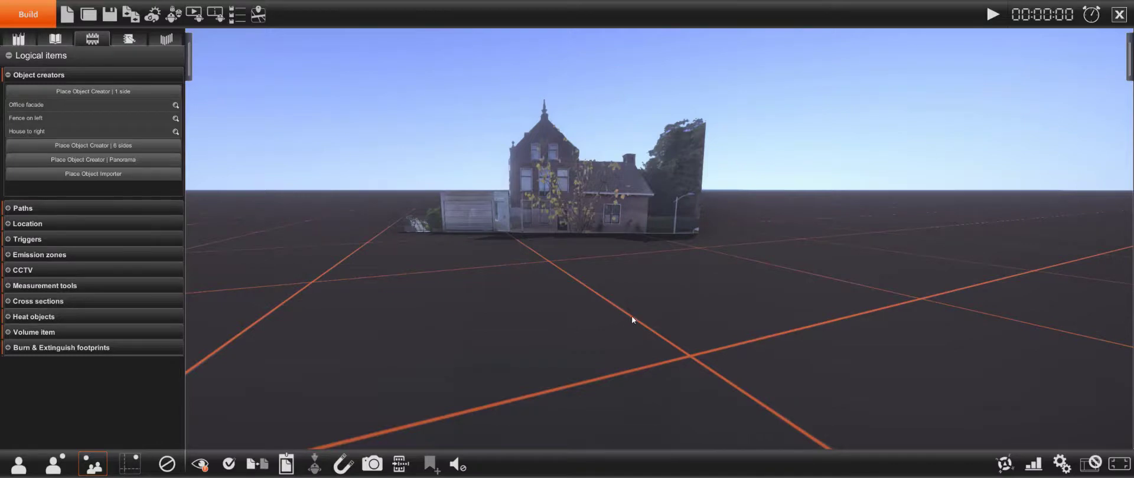
In XVR, place a one-sided Object Creator in front of the house and scale it to width 472, height 596 and length 2
{"action": "scroll", "coordinate": [631, 319], "scroll_direction": "up", "scroll_amount": 6}
{"action": "middle_click_drag", "start_coordinate": [676, 310], "coordinate": [666, 337]}
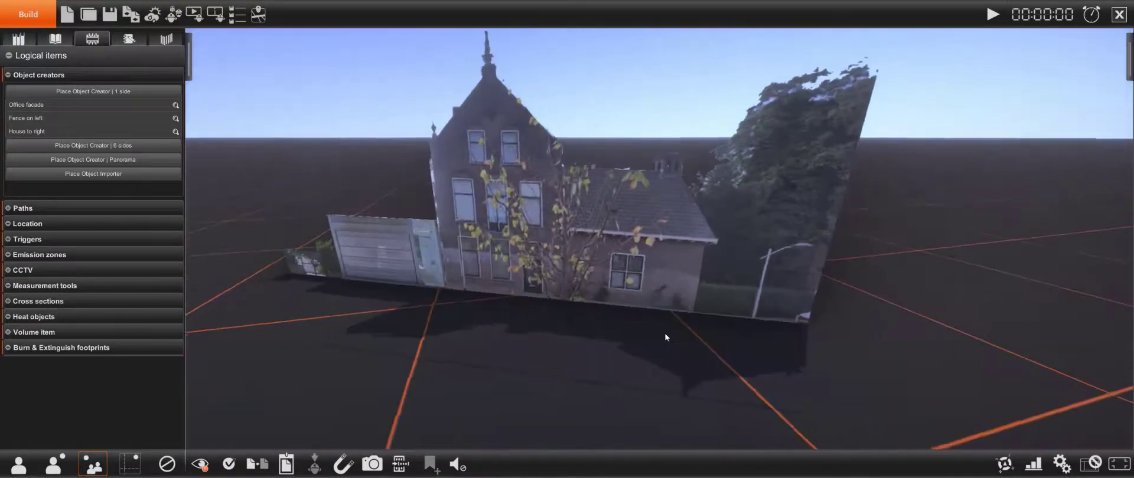
{"action": "scroll", "coordinate": [658, 330], "scroll_direction": "down", "scroll_amount": 8}
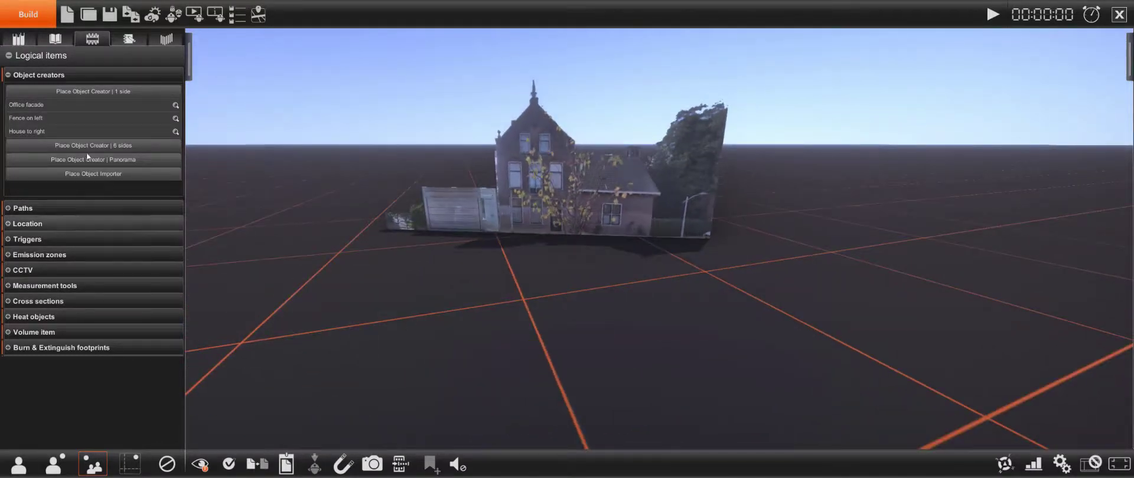
{"action": "left_click", "coordinate": [88, 92]}
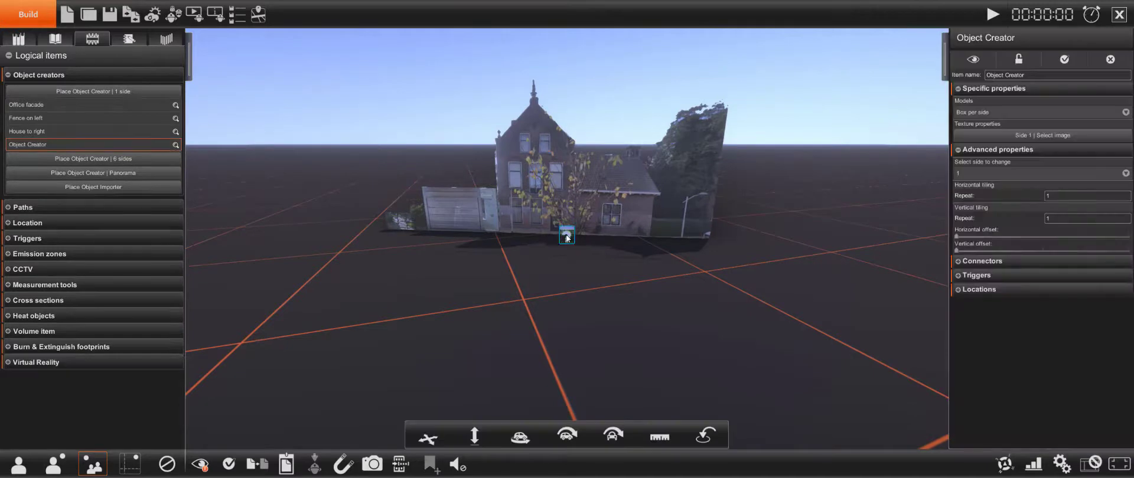
{"action": "left_click", "coordinate": [576, 271]}
{"action": "left_click", "coordinate": [659, 435]}
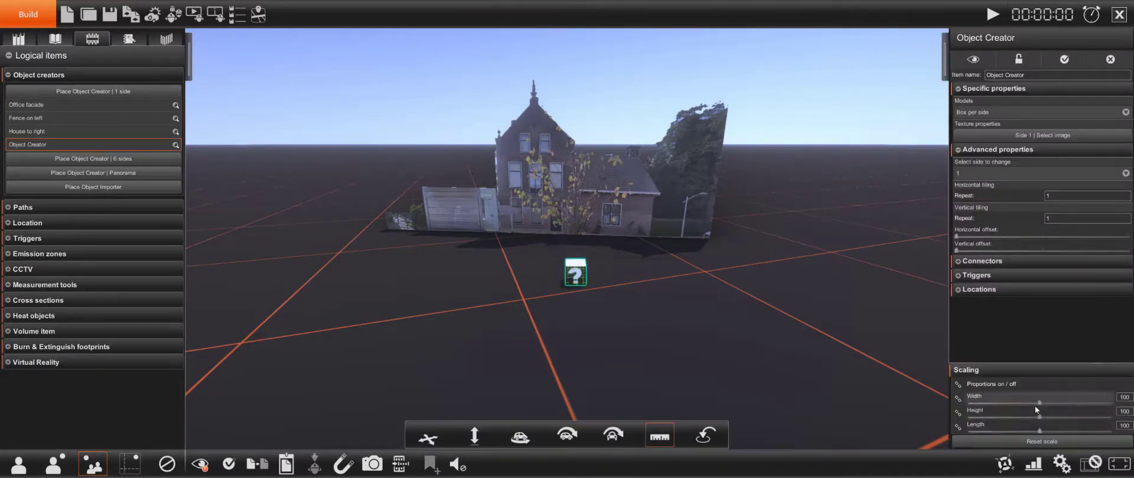
{"action": "left_click_drag", "start_coordinate": [1034, 406], "coordinate": [958, 433]}
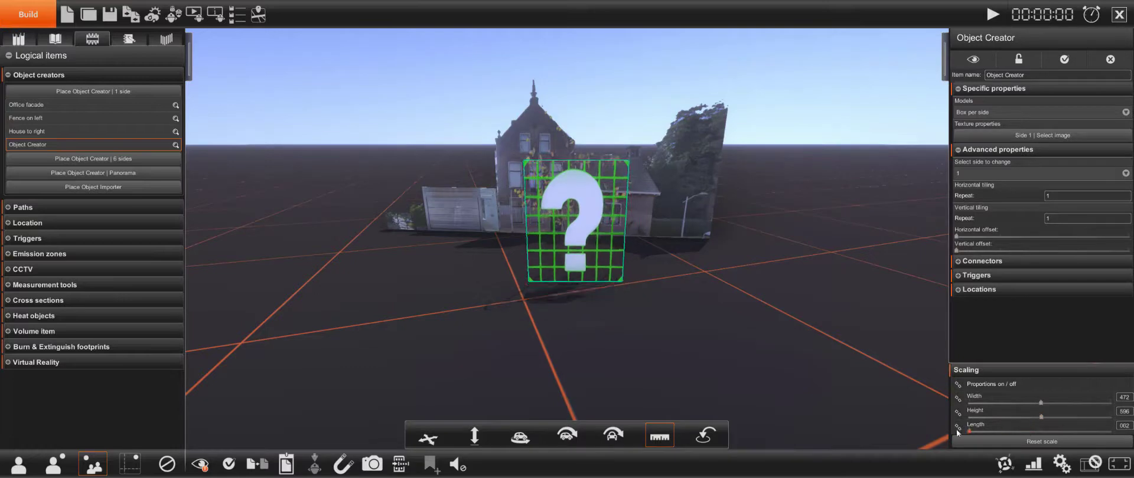
Move the blank Object Creator panel to the right end of the house, in front of the tree
{"action": "left_click_drag", "start_coordinate": [586, 246], "coordinate": [632, 232]}
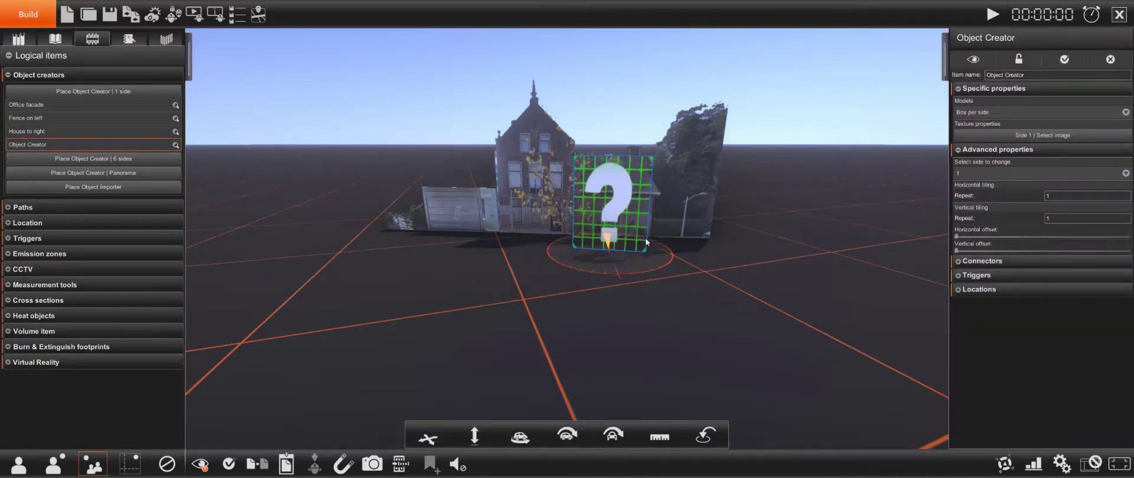
{"action": "left_click_drag", "start_coordinate": [623, 240], "coordinate": [679, 243]}
{"action": "scroll", "coordinate": [631, 309], "scroll_direction": "up", "scroll_amount": 5}
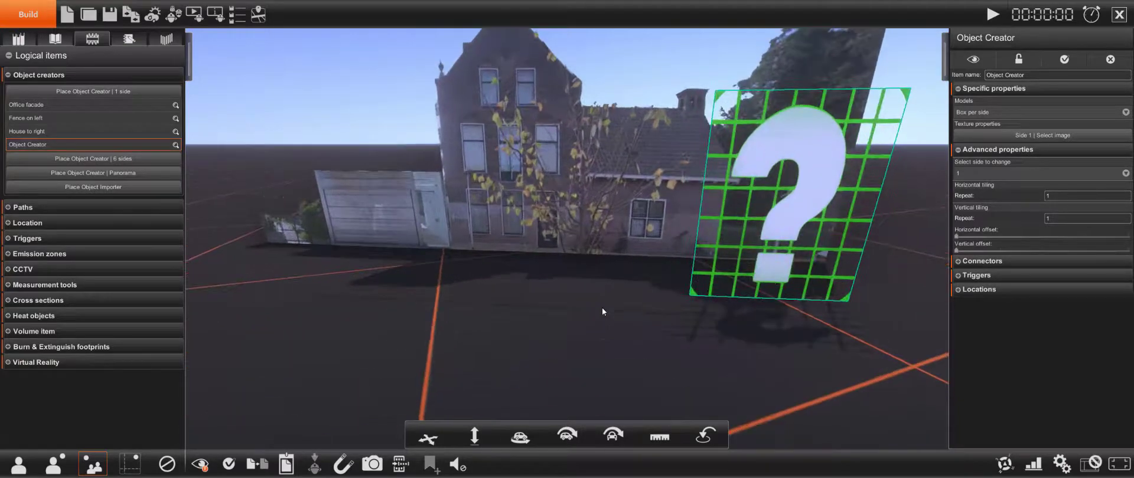
Replace the "House to right" panel's side 1 image with "outside - house right of office no roof.png"
{"action": "left_click", "coordinate": [598, 270]}
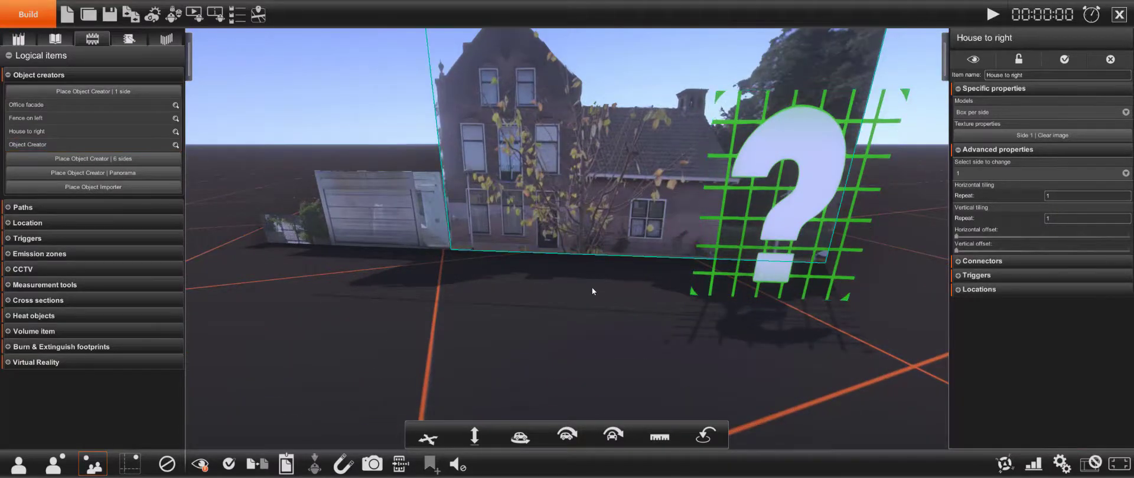
{"action": "scroll", "coordinate": [582, 285], "scroll_direction": "down", "scroll_amount": 2}
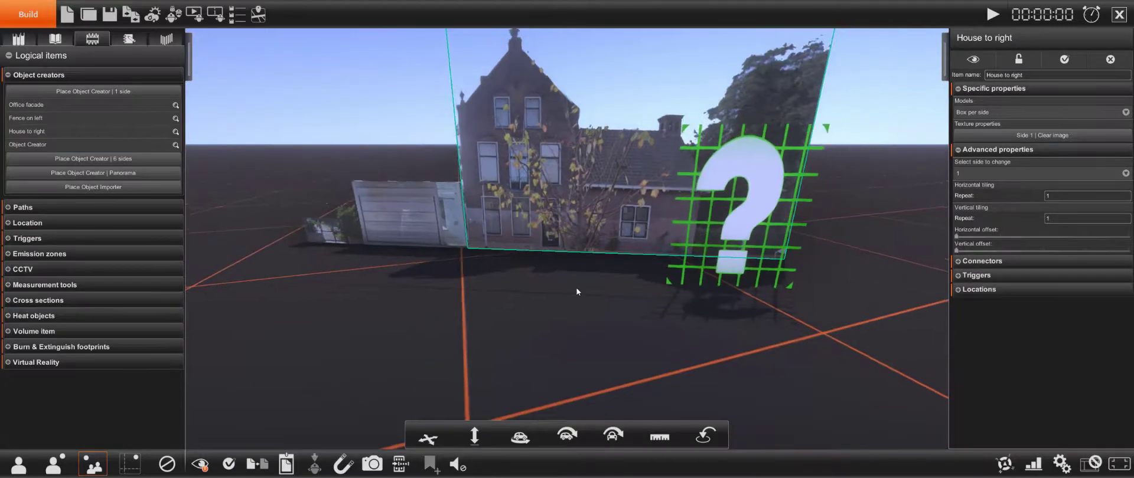
{"action": "left_click", "coordinate": [1035, 133]}
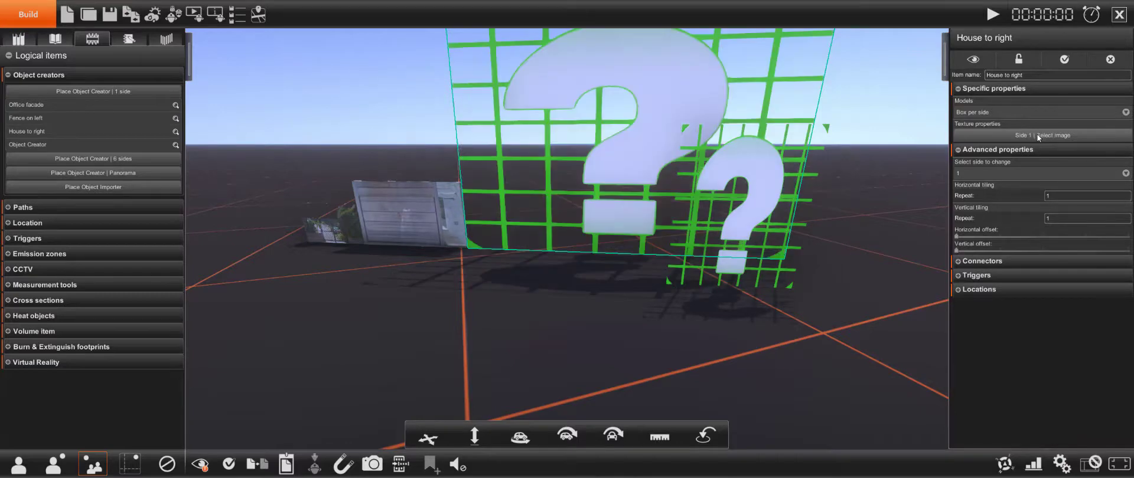
{"action": "left_click", "coordinate": [1041, 118]}
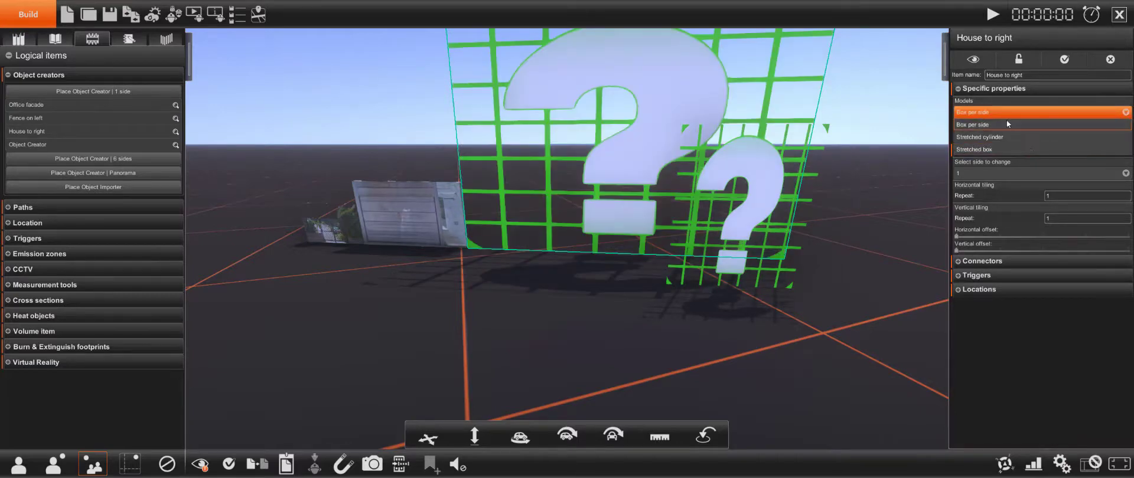
{"action": "left_click", "coordinate": [1020, 117]}
{"action": "left_click", "coordinate": [1037, 135]}
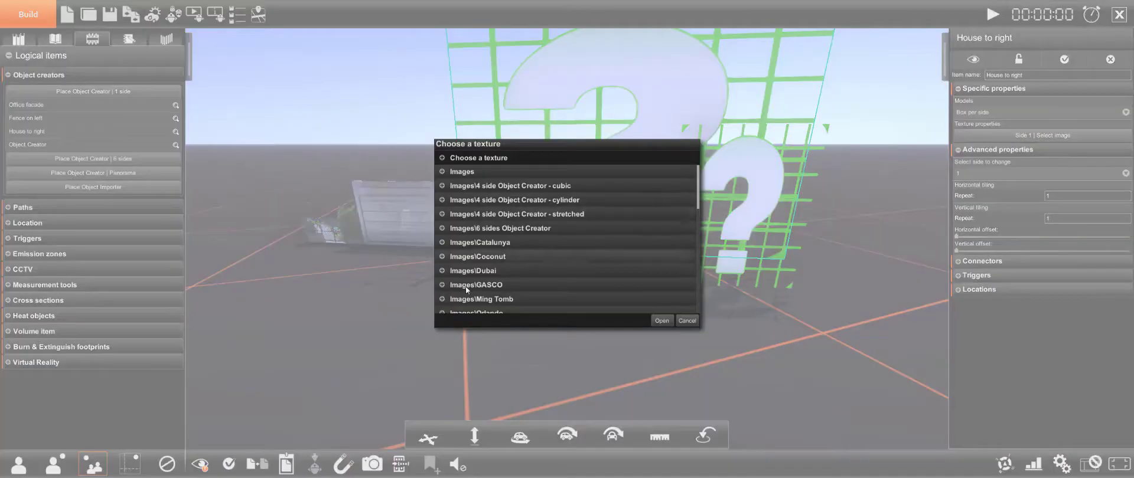
{"action": "scroll", "coordinate": [469, 287], "scroll_direction": "down", "scroll_amount": 3}
{"action": "left_click", "coordinate": [443, 307]}
{"action": "scroll", "coordinate": [466, 292], "scroll_direction": "down", "scroll_amount": 4}
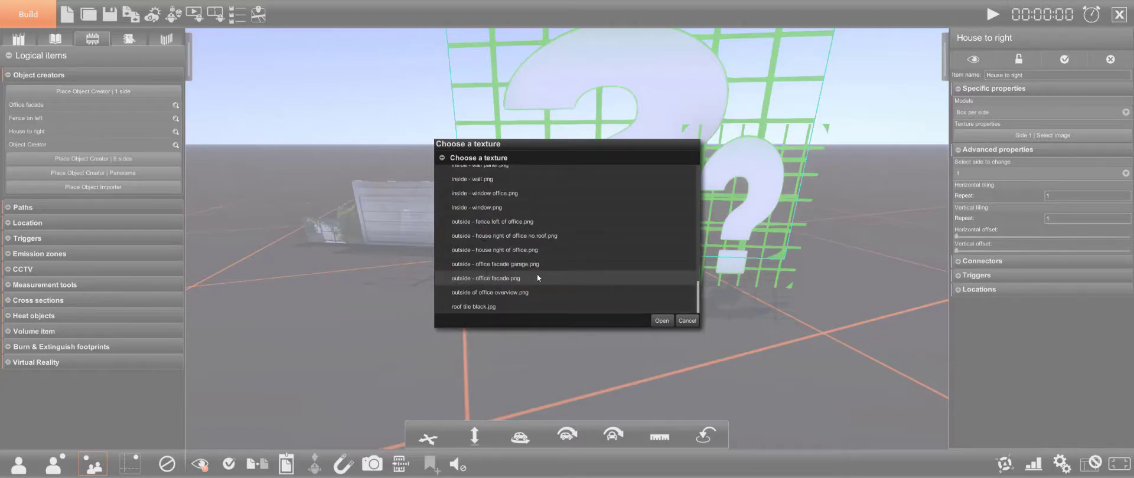
{"action": "left_click", "coordinate": [528, 236]}
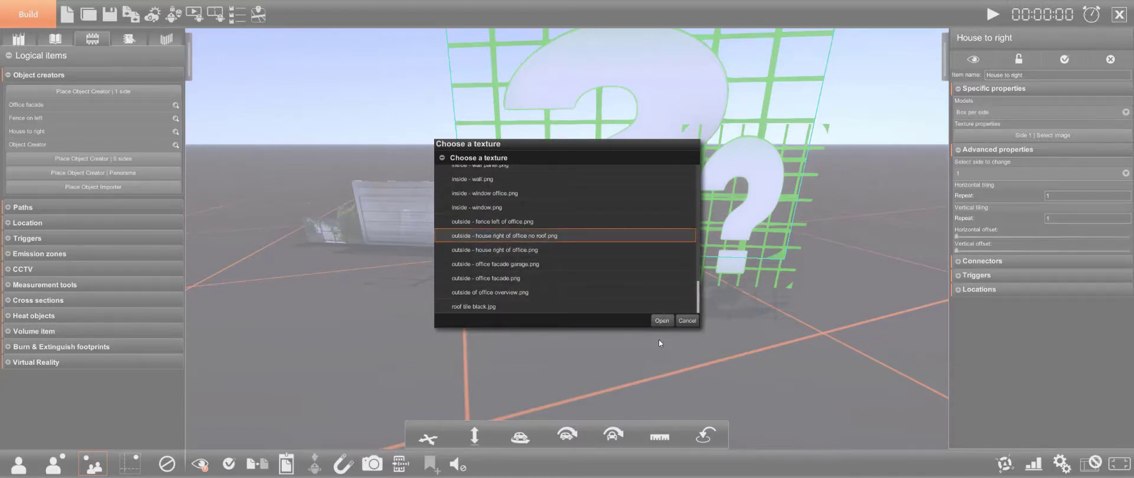
{"action": "left_click", "coordinate": [662, 321]}
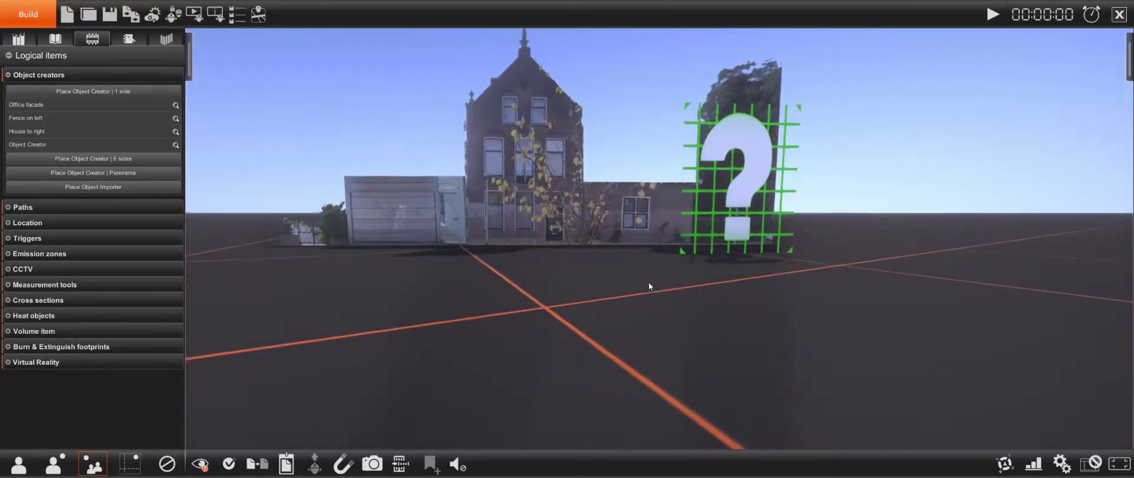
Reduce the blank Object Creator panel's height and move it in front of the low, roofless part of the house
{"action": "middle_click_drag", "start_coordinate": [649, 292], "coordinate": [643, 310]}
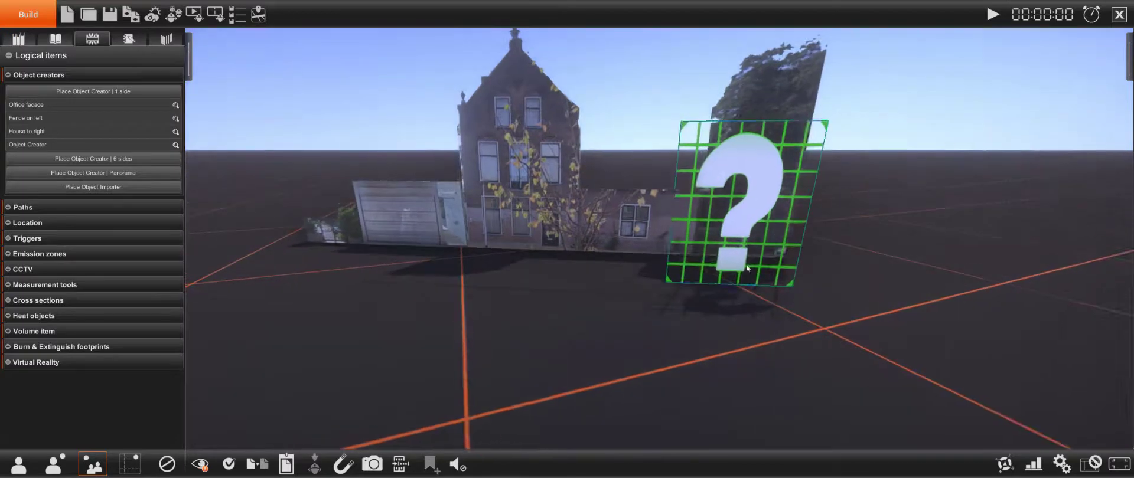
{"action": "left_click", "coordinate": [746, 264]}
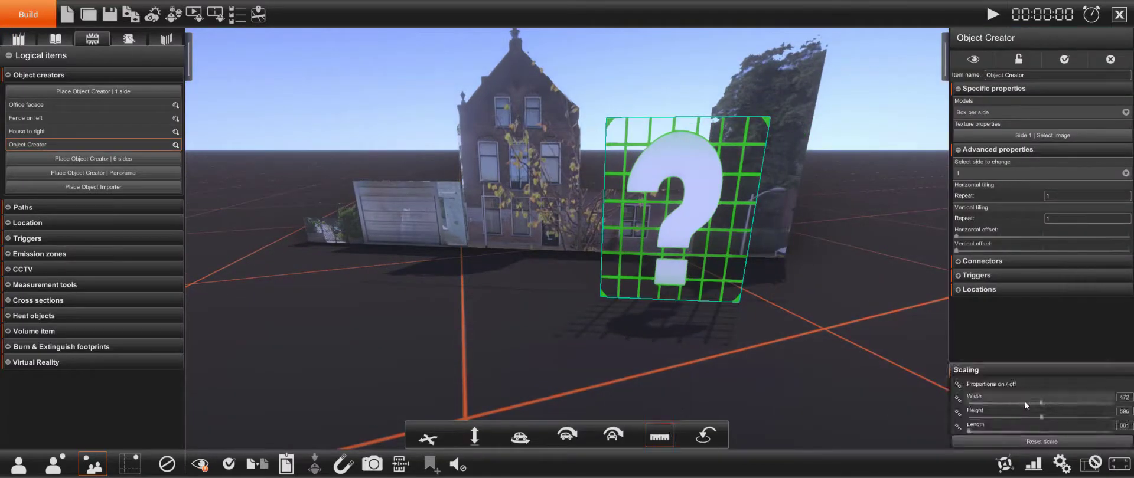
{"action": "left_click_drag", "start_coordinate": [1041, 416], "coordinate": [1043, 420]}
{"action": "left_click", "coordinate": [725, 294]}
{"action": "left_click_drag", "start_coordinate": [724, 294], "coordinate": [701, 296]}
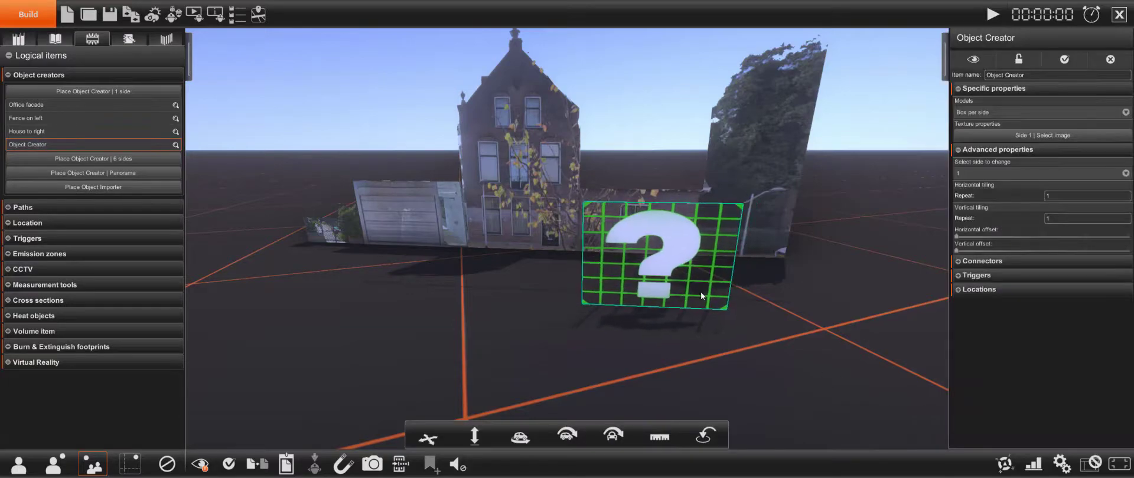
Apply the image "roof tile black.jpg" to side 1 of the blank Object Creator panel
{"action": "left_click", "coordinate": [1011, 136]}
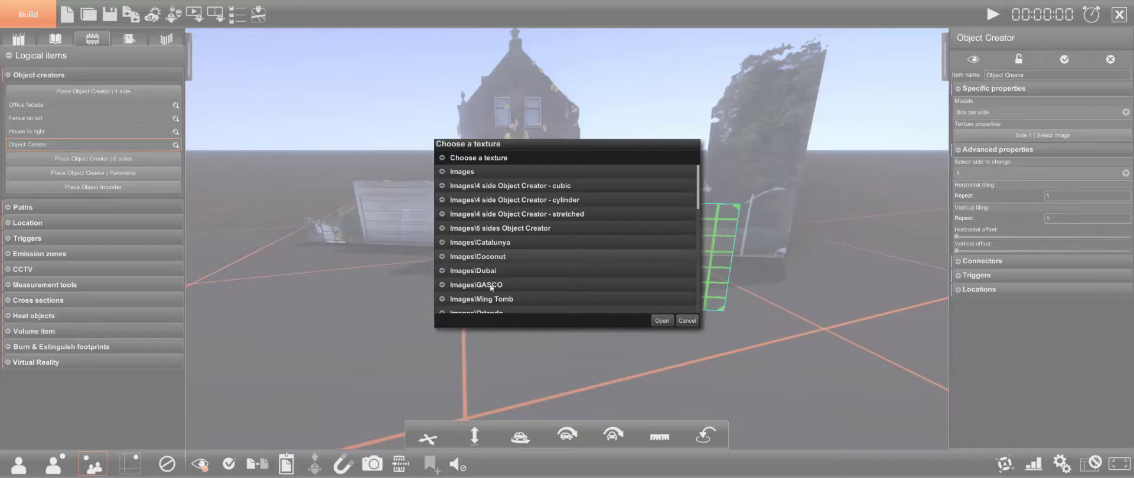
{"action": "scroll", "coordinate": [490, 288], "scroll_direction": "down", "scroll_amount": 10}
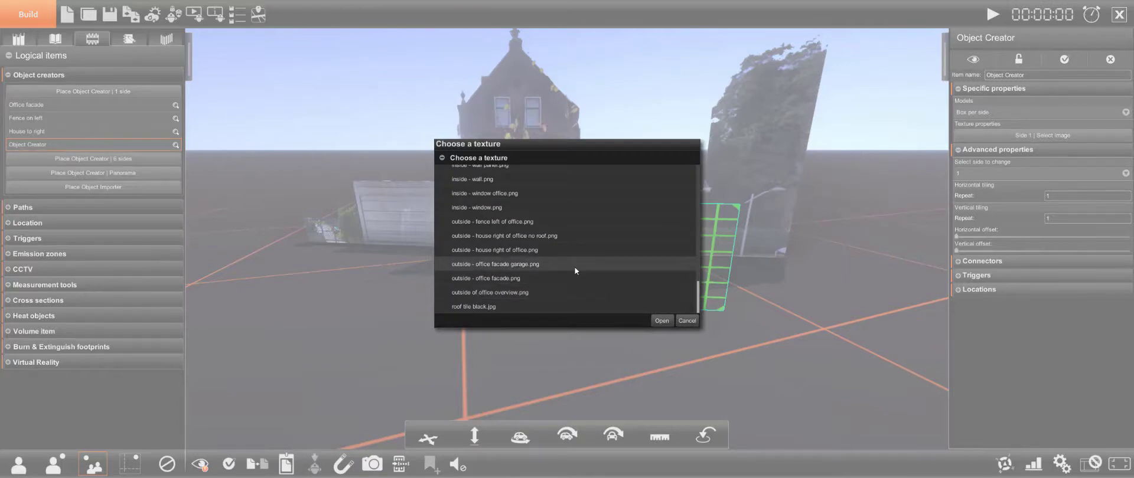
{"action": "left_click", "coordinate": [518, 307]}
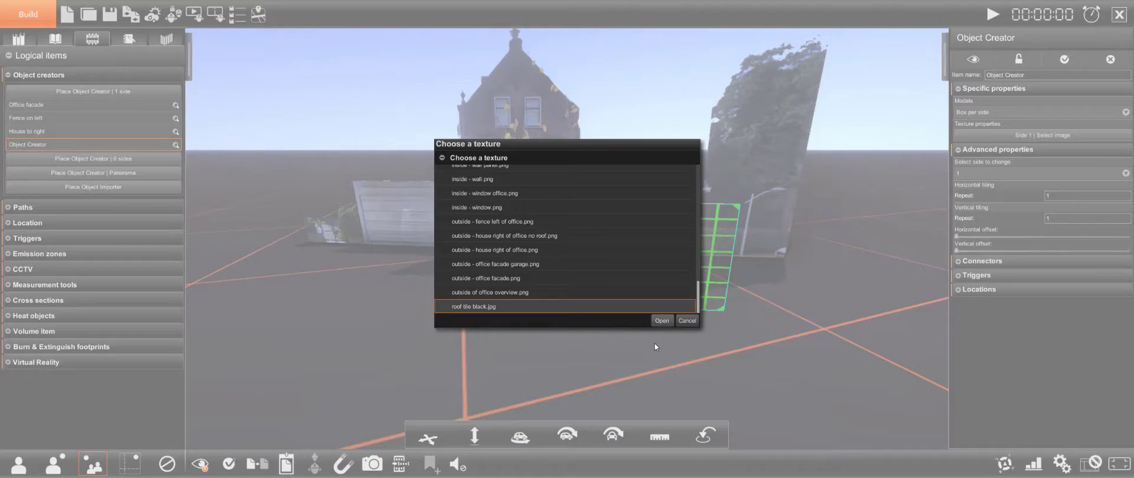
{"action": "left_click", "coordinate": [661, 321]}
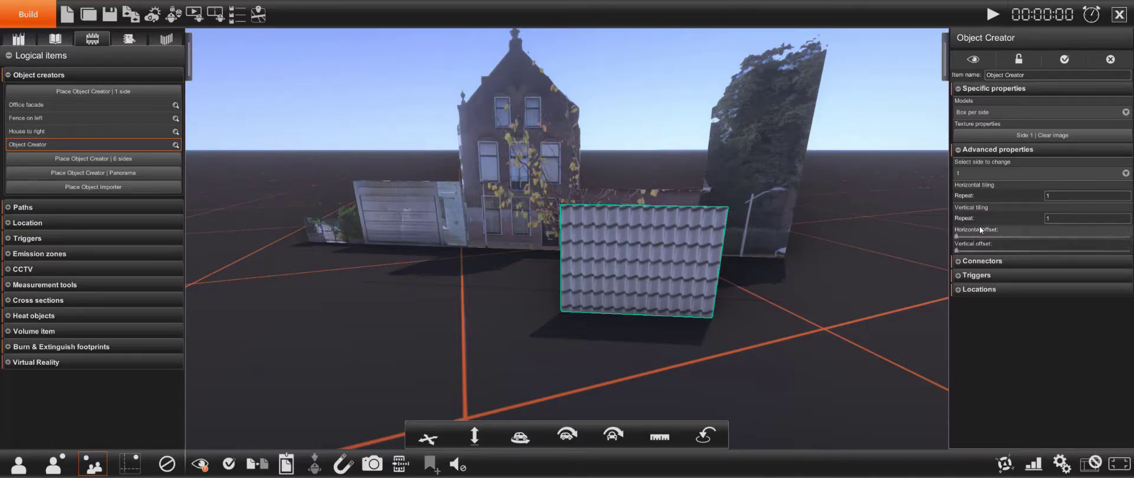
Try 4 horizontal and 4 vertical repeats for the roof tile texture
{"action": "left_click", "coordinate": [1054, 196]}
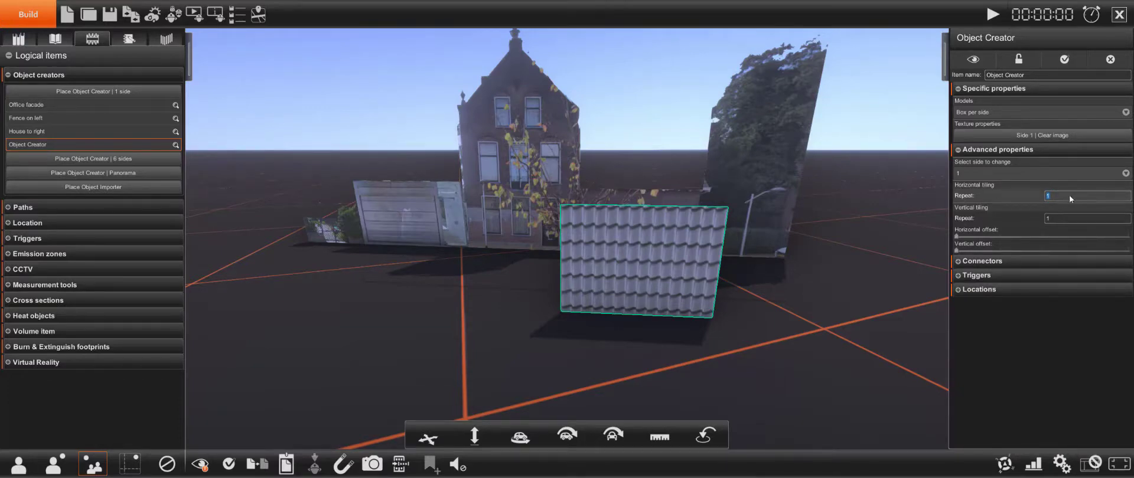
{"action": "type", "text": "4"}
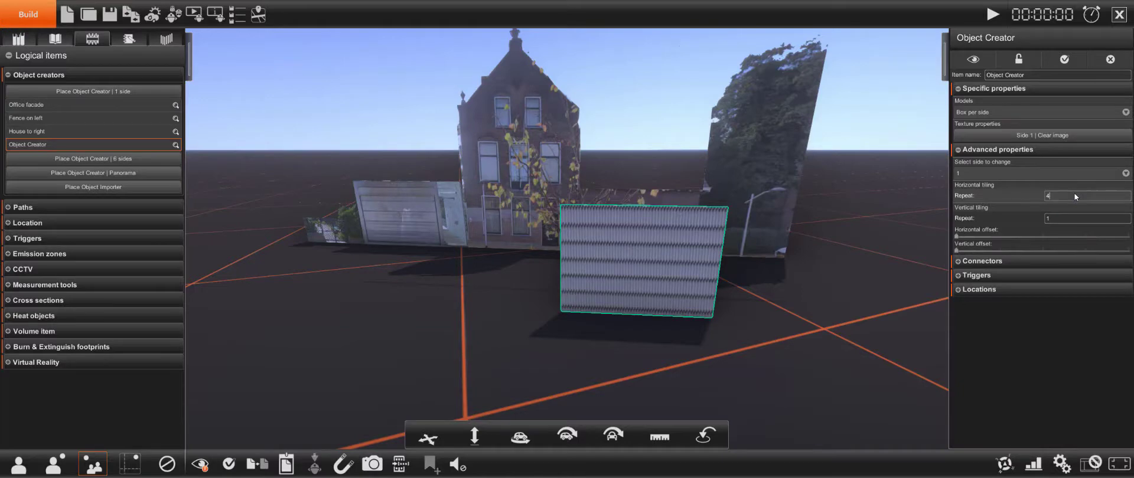
{"action": "left_click", "coordinate": [1067, 216]}
{"action": "type", "text": "4"}
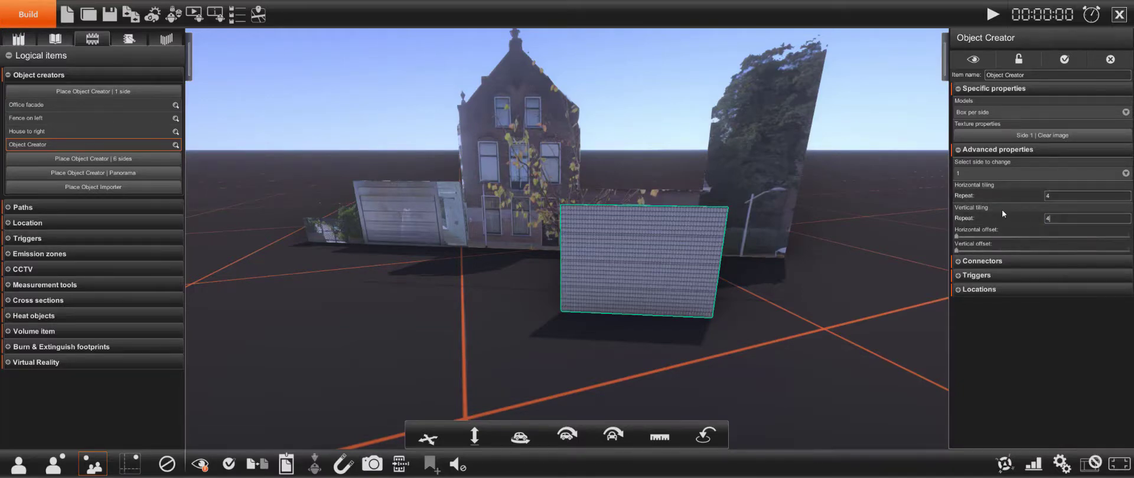
{"action": "key", "text": "Tab"}
Set the roof tile texture's horizontal and vertical tiling to 3 repeats each
{"action": "right_click_drag", "start_coordinate": [758, 367], "coordinate": [765, 343]}
{"action": "scroll", "coordinate": [765, 341], "scroll_direction": "up", "scroll_amount": 3}
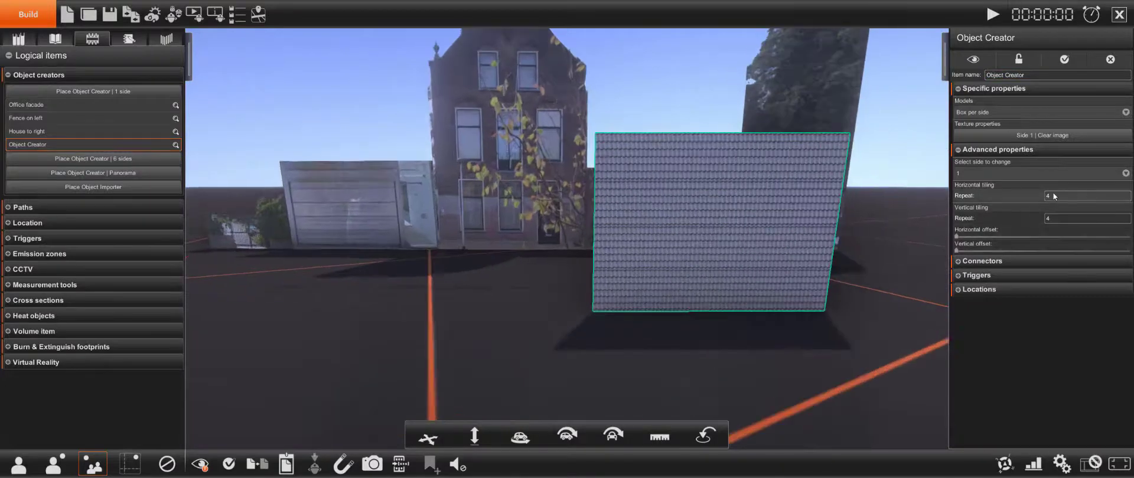
{"action": "left_click_drag", "start_coordinate": [1053, 195], "coordinate": [1037, 201]}
{"action": "type", "text": "3"}
{"action": "key", "text": "Tab"}
{"action": "type", "text": "3"}
{"action": "key", "text": "Tab"}
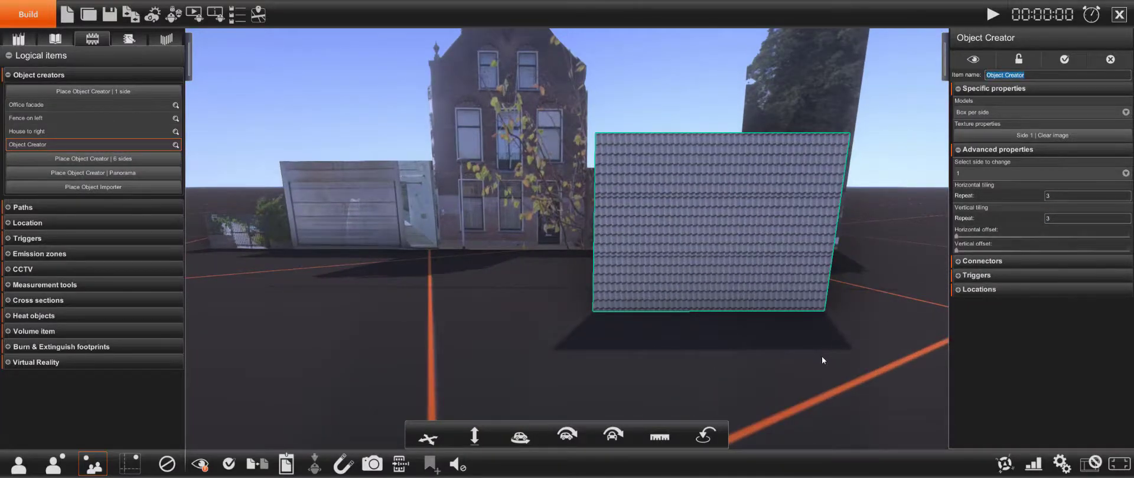
Tilt the tiled panel backwards, move it against the low house part and raise it onto the wall as its roof
{"action": "right_click_drag", "start_coordinate": [820, 356], "coordinate": [764, 356]}
{"action": "left_click_drag", "start_coordinate": [443, 375], "coordinate": [485, 339]}
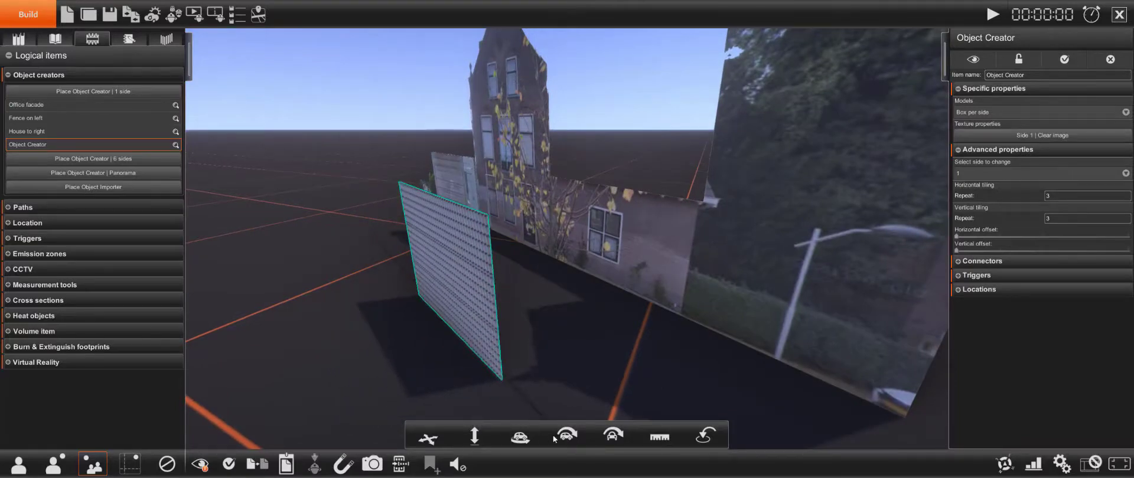
{"action": "left_click_drag", "start_coordinate": [564, 437], "coordinate": [595, 439]}
{"action": "left_click_drag", "start_coordinate": [494, 346], "coordinate": [529, 335]}
{"action": "left_click_drag", "start_coordinate": [588, 304], "coordinate": [611, 284]}
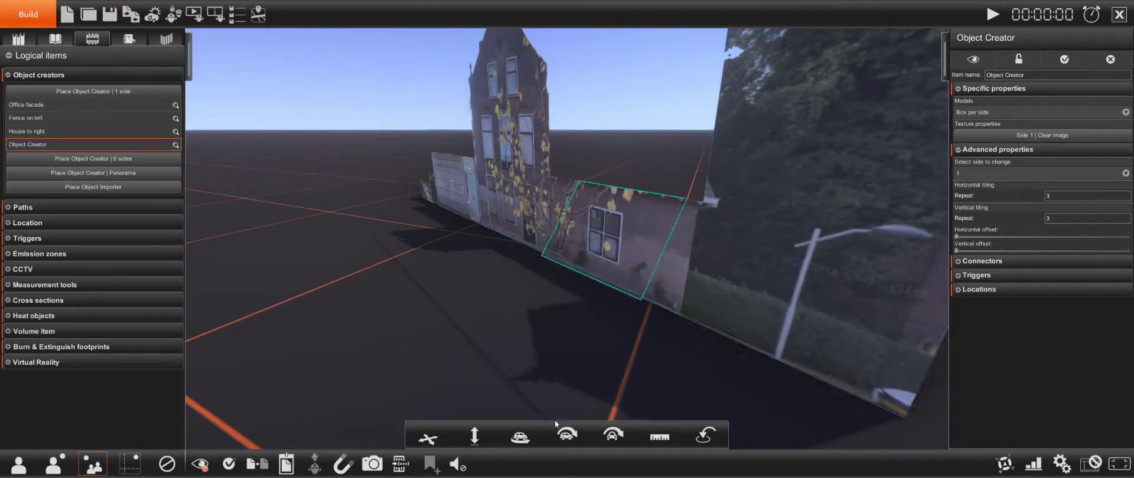
{"action": "left_click_drag", "start_coordinate": [480, 442], "coordinate": [479, 350]}
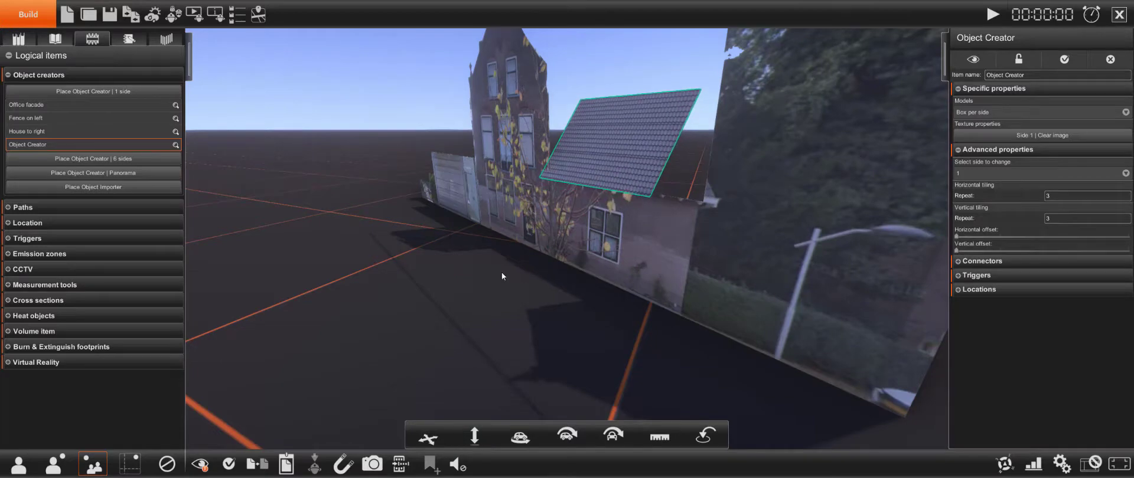
Build a side wall behind the office facade's right edge from a thin one-sided Object Creator with a brick texture repeated 6 times each way
{"action": "left_click", "coordinate": [226, 303]}
{"action": "right_click_drag", "start_coordinate": [226, 303], "coordinate": [437, 283]}
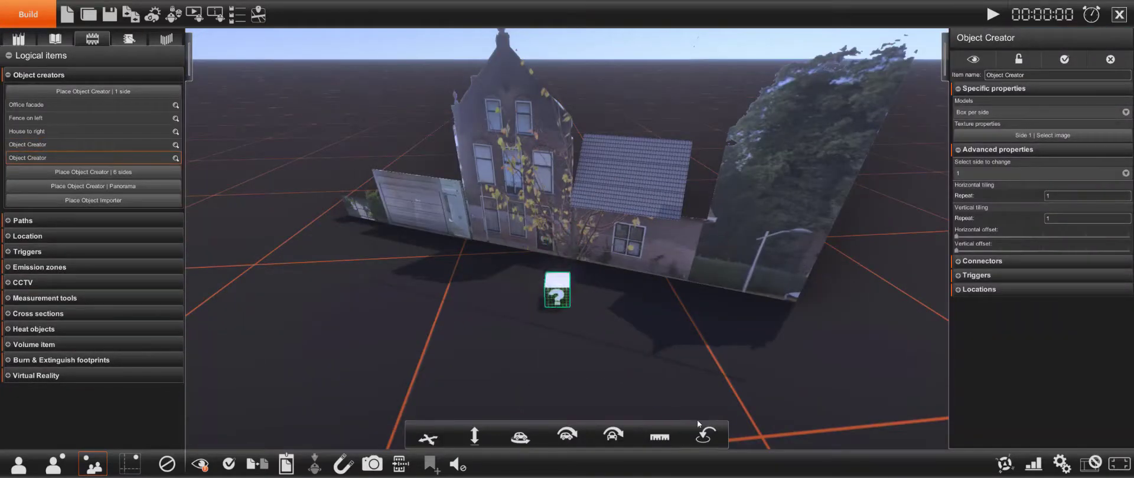
{"action": "left_click", "coordinate": [659, 437]}
{"action": "left_click_drag", "start_coordinate": [1040, 417], "coordinate": [1066, 431]}
{"action": "left_click_drag", "start_coordinate": [1041, 399], "coordinate": [1009, 399]}
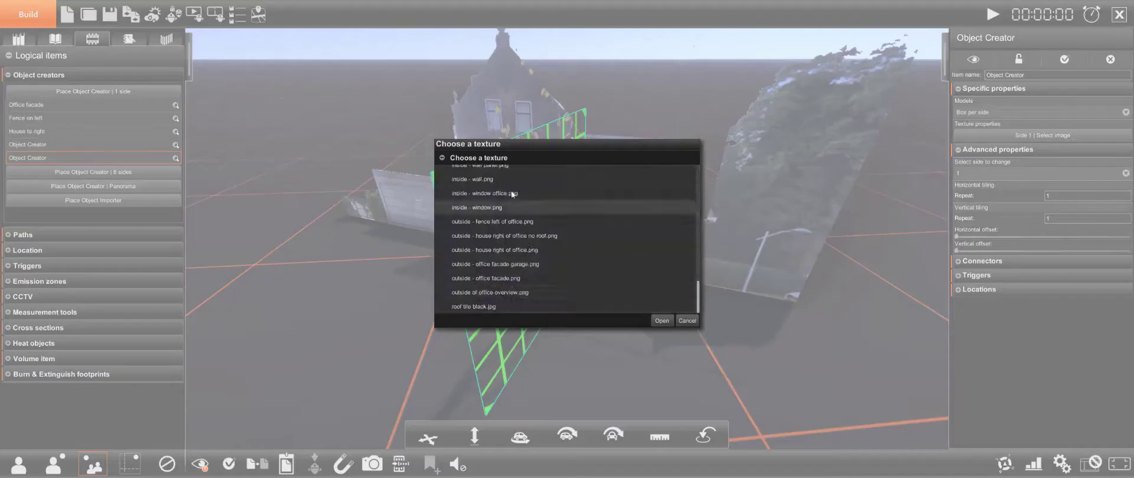
{"action": "scroll", "coordinate": [537, 274], "scroll_direction": "up", "scroll_amount": 3}
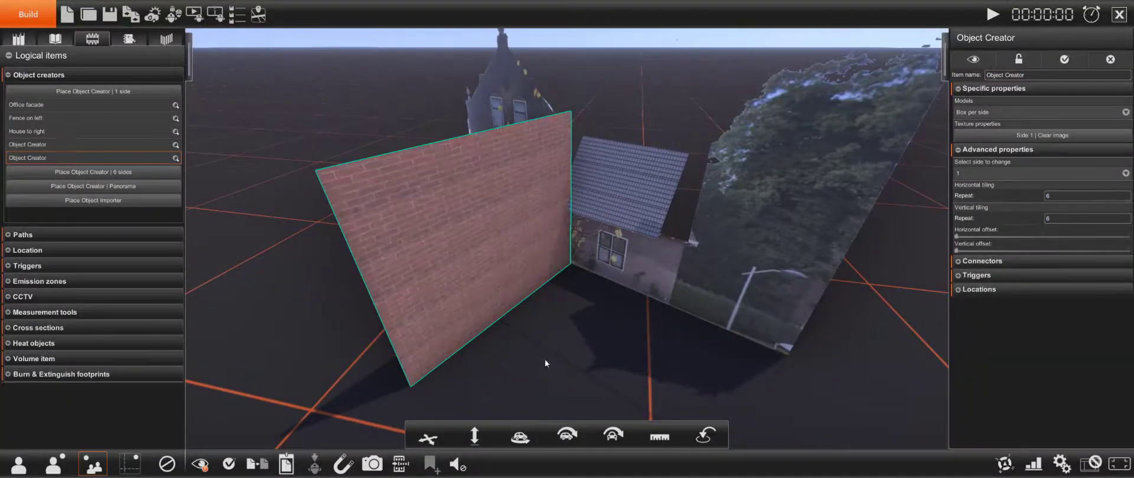
{"action": "left_click_drag", "start_coordinate": [546, 364], "coordinate": [534, 298]}
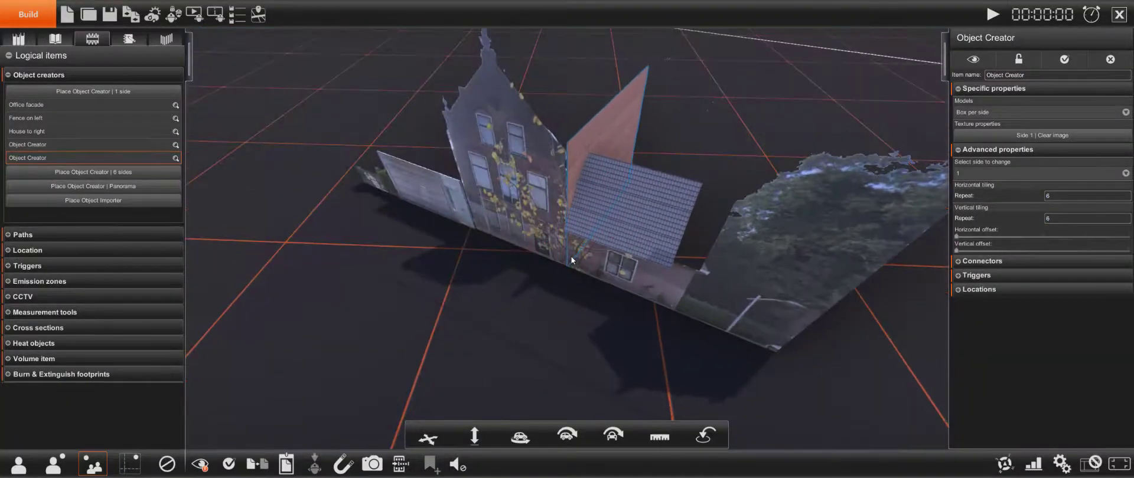
Copy the tiled roof panel, rotate it and set it sloping on top of the brick side wall behind the office facade
{"action": "middle_click_drag", "start_coordinate": [572, 261], "coordinate": [493, 299]}
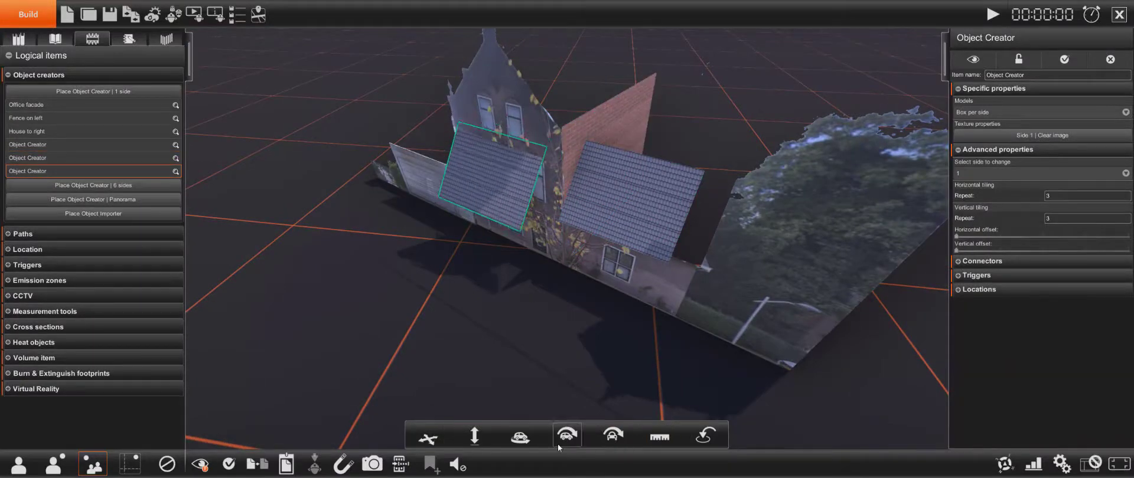
{"action": "left_click_drag", "start_coordinate": [473, 198], "coordinate": [463, 260]}
{"action": "middle_click_drag", "start_coordinate": [462, 260], "coordinate": [593, 354]}
{"action": "left_click_drag", "start_coordinate": [629, 346], "coordinate": [522, 381]}
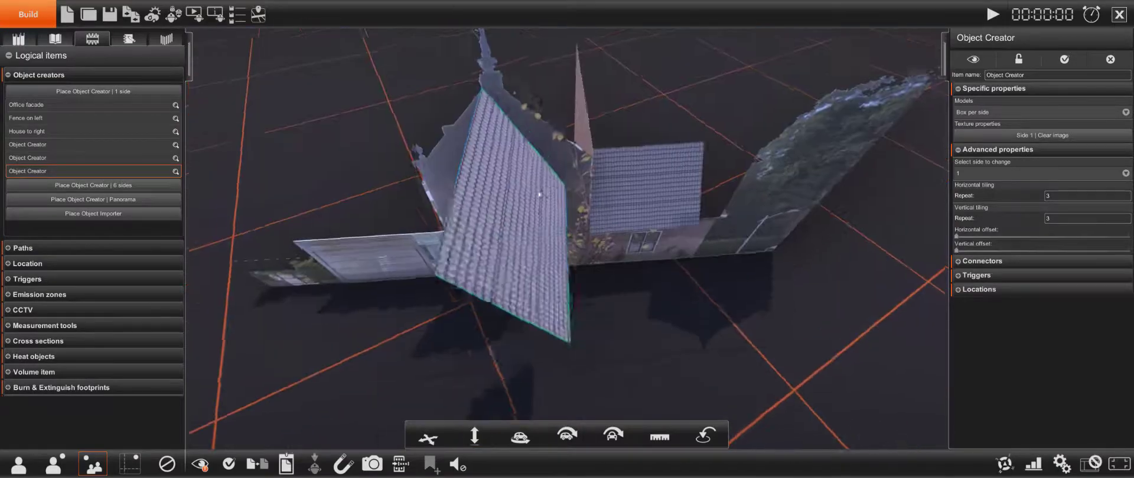
{"action": "middle_click_drag", "start_coordinate": [483, 321], "coordinate": [448, 296]}
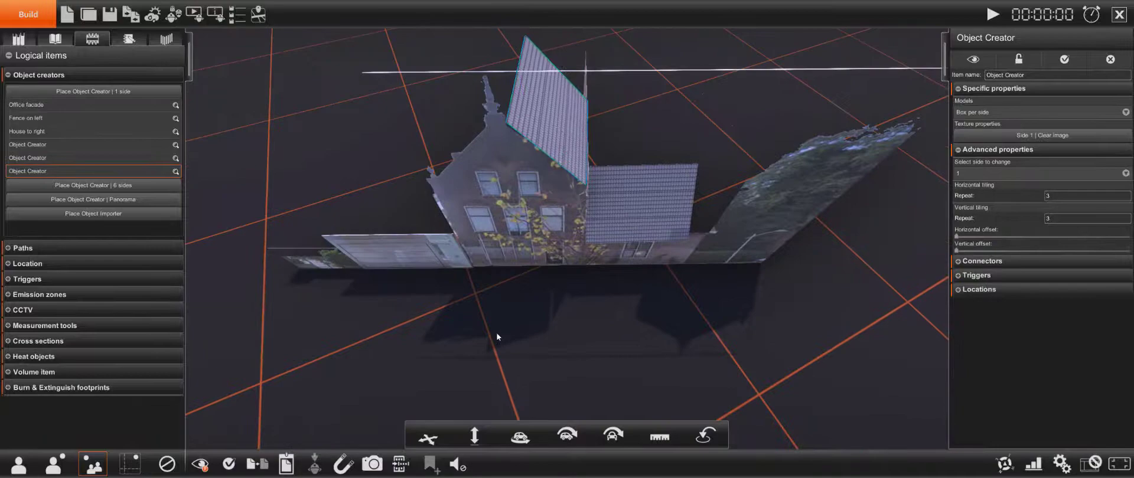
{"action": "middle_click_drag", "start_coordinate": [496, 332], "coordinate": [401, 436]}
{"action": "key", "text": "Escape"}
{"action": "left_click", "coordinate": [600, 165]}
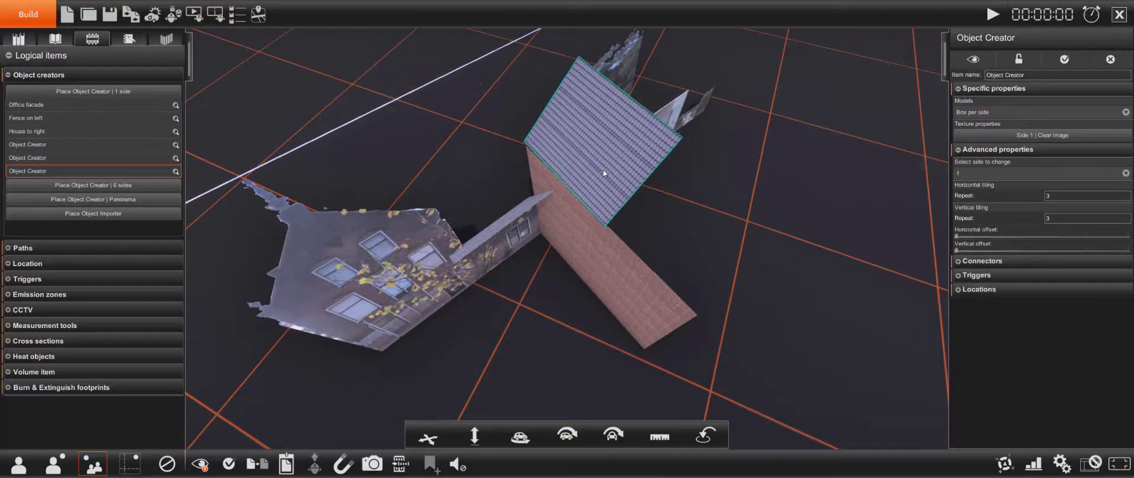
{"action": "mouse_move", "coordinate": [505, 330]}
{"action": "middle_mouse_down"}
{"action": "mouse_move", "coordinate": [640, 328]}
{"action": "mouse_move", "coordinate": [499, 372]}
{"action": "mouse_move", "coordinate": [511, 350]}
{"action": "mouse_move", "coordinate": [502, 333]}
{"action": "mouse_move", "coordinate": [448, 317]}
{"action": "mouse_move", "coordinate": [526, 288]}
{"action": "mouse_move", "coordinate": [514, 350]}
{"action": "mouse_move", "coordinate": [487, 346]}
{"action": "mouse_move", "coordinate": [466, 302]}
{"action": "mouse_move", "coordinate": [505, 320]}
{"action": "mouse_move", "coordinate": [501, 341]}
{"action": "mouse_move", "coordinate": [487, 331]}
{"action": "mouse_move", "coordinate": [643, 313]}
{"action": "mouse_move", "coordinate": [509, 354]}
{"action": "mouse_move", "coordinate": [486, 327]}
{"action": "middle_mouse_up"}
{"action": "scroll", "coordinate": [486, 326], "scroll_direction": "down", "scroll_amount": 3}
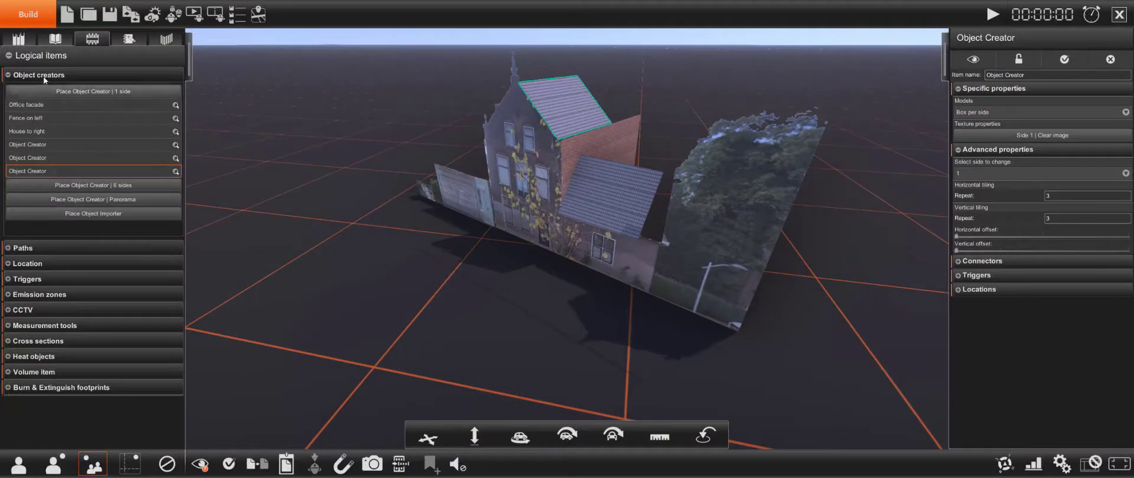
Add a "Medium fire (legacy)" effect behind the office facade and raise it to roof level
{"action": "left_click", "coordinate": [18, 39]}
{"action": "left_click", "coordinate": [98, 102]}
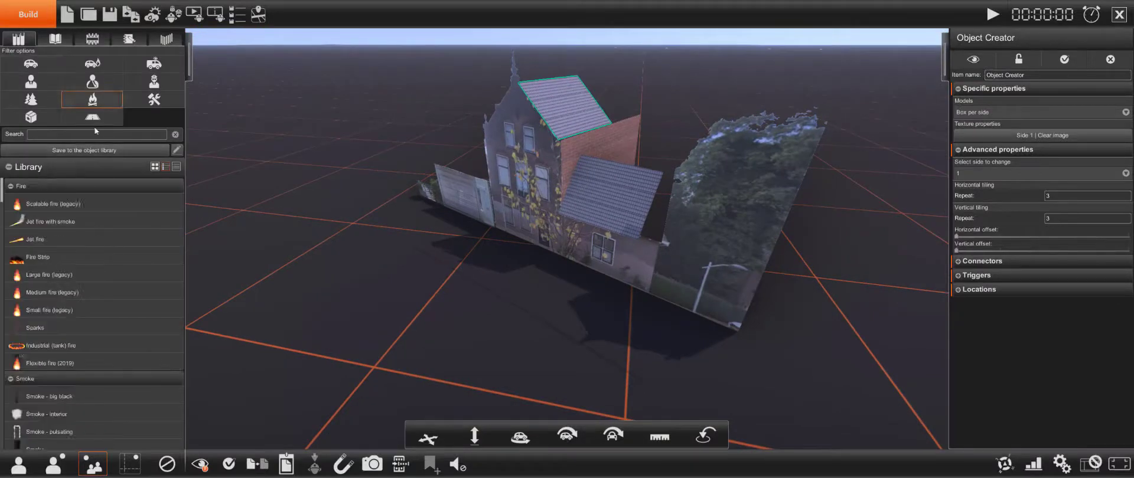
{"action": "left_click_drag", "start_coordinate": [65, 293], "coordinate": [487, 335]}
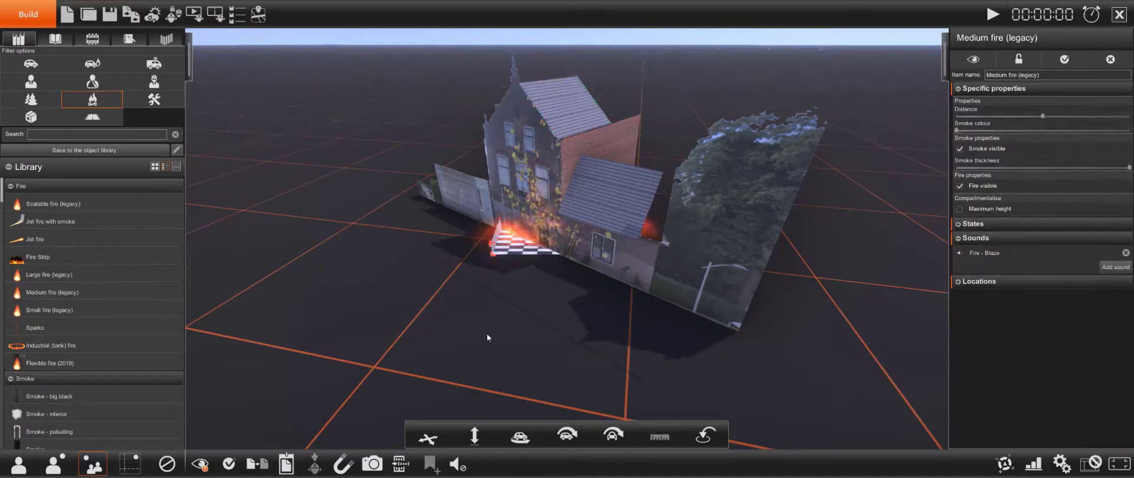
{"action": "left_click_drag", "start_coordinate": [492, 246], "coordinate": [493, 237]}
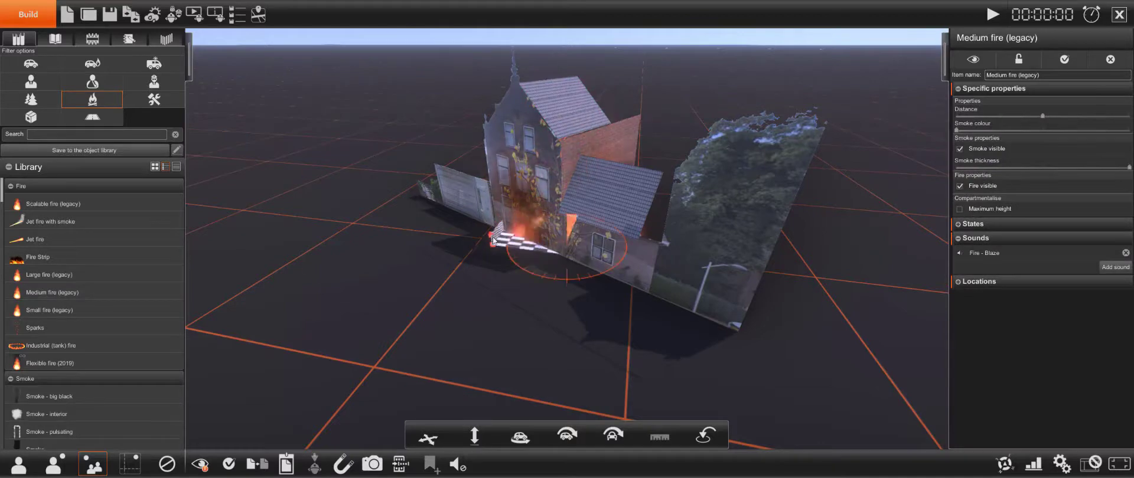
{"action": "left_click_drag", "start_coordinate": [484, 441], "coordinate": [483, 378]}
{"action": "left_click", "coordinate": [469, 343]}
Examine the burning house from a distance and from a first-person viewpoint
{"action": "middle_click_drag", "start_coordinate": [470, 343], "coordinate": [484, 287]}
{"action": "scroll", "coordinate": [483, 282], "scroll_direction": "down", "scroll_amount": 5}
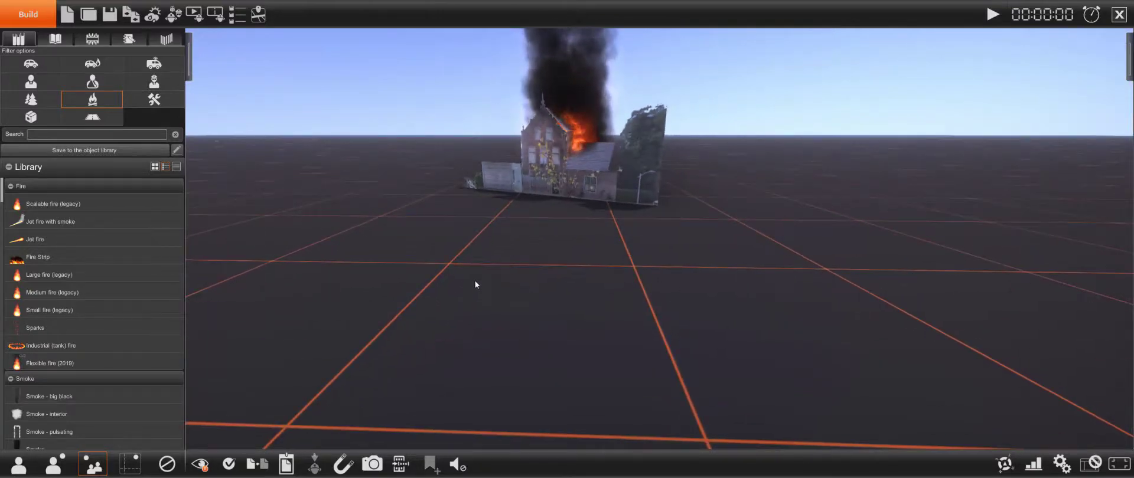
{"action": "key", "text": "F1"}
{"action": "middle_click_drag", "start_coordinate": [532, 320], "coordinate": [539, 262]}
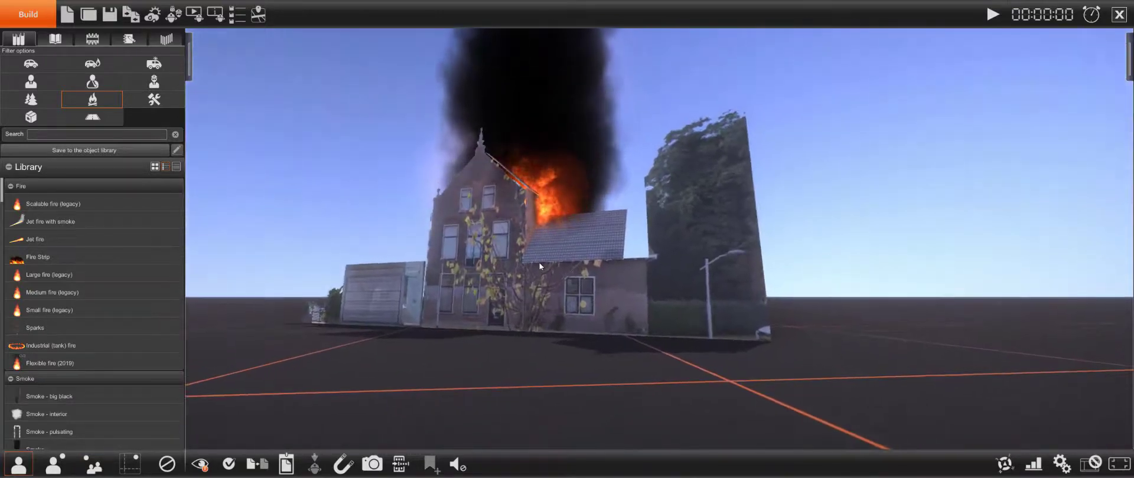
Place a one-sided Object Creator on the ground in front of the garage and name it "Wall"
{"action": "key", "text": "F3"}
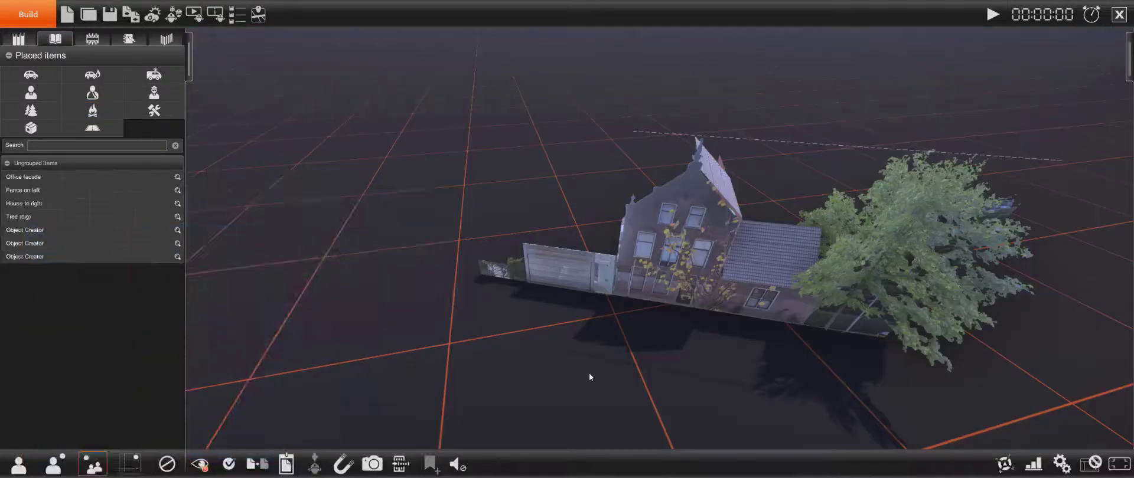
{"action": "middle_click_drag", "start_coordinate": [594, 371], "coordinate": [596, 327]}
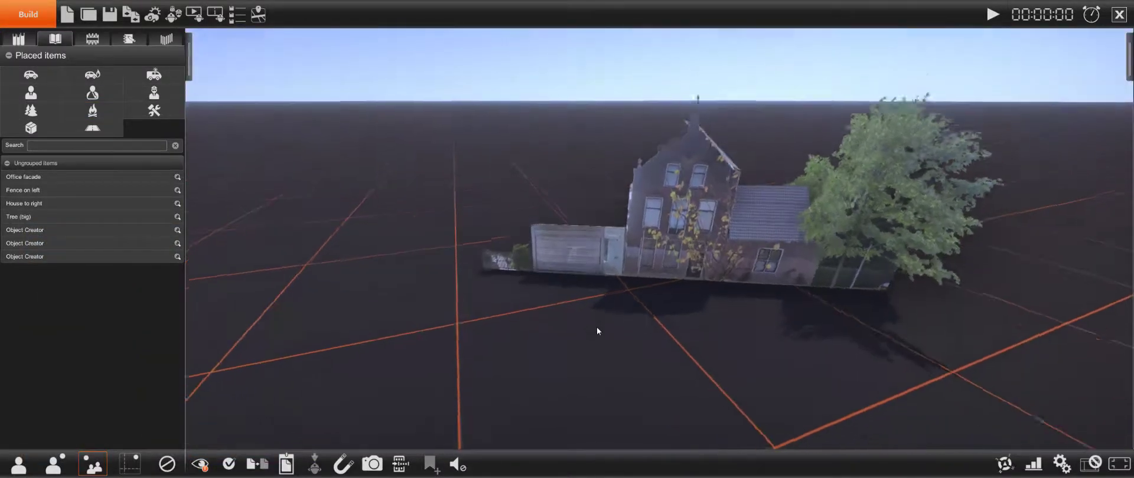
{"action": "scroll", "coordinate": [596, 328], "scroll_direction": "down", "scroll_amount": 3}
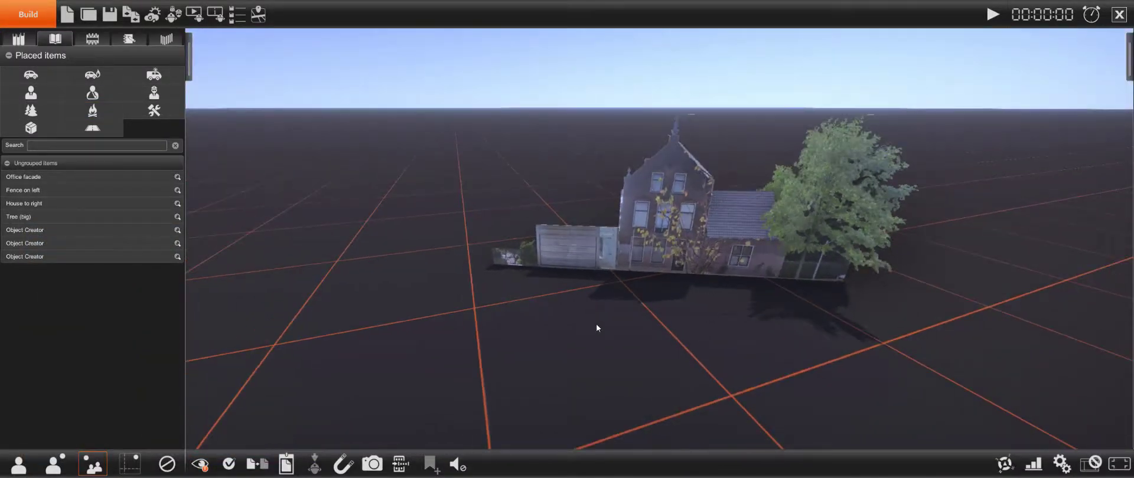
{"action": "scroll", "coordinate": [596, 327], "scroll_direction": "up", "scroll_amount": 5}
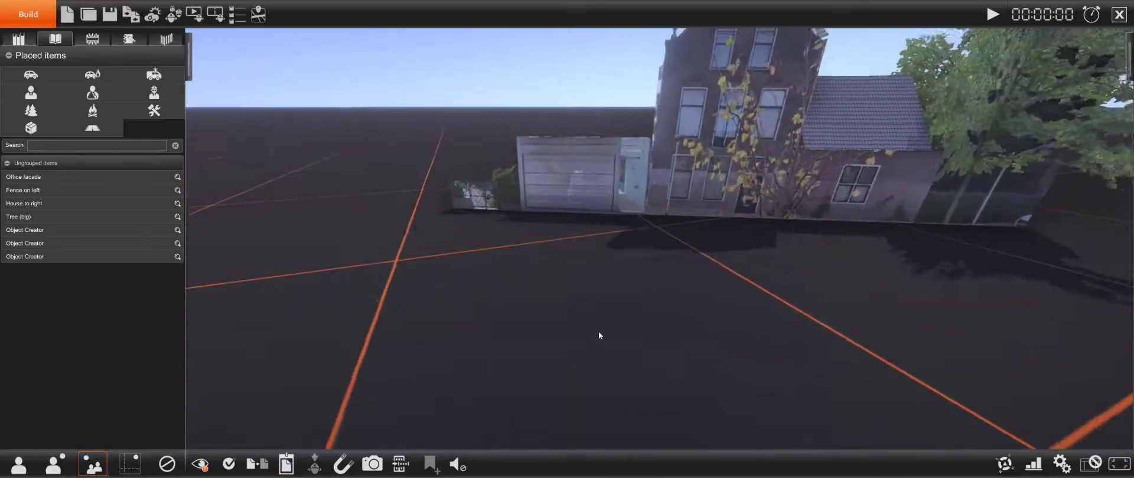
{"action": "scroll", "coordinate": [599, 331], "scroll_direction": "up", "scroll_amount": 3}
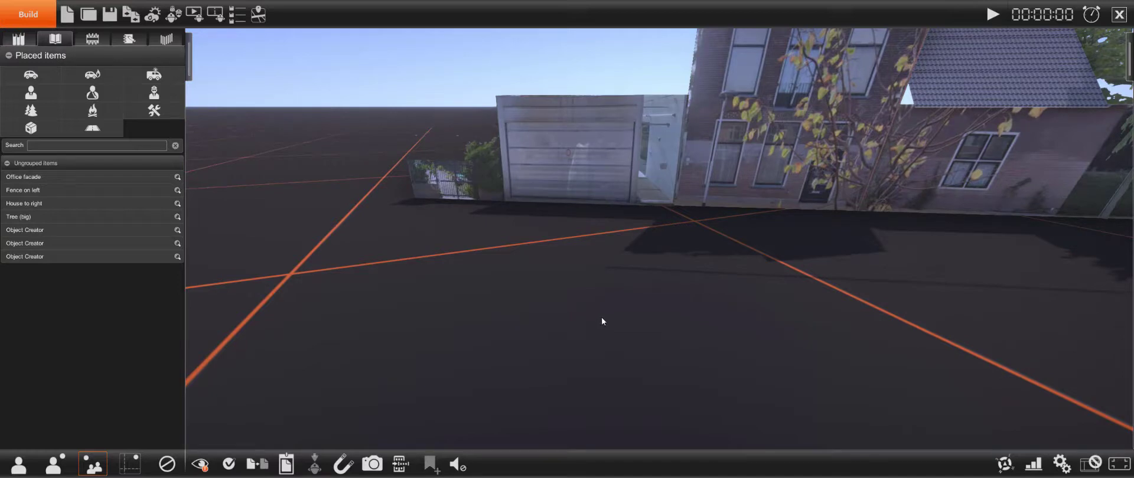
{"action": "middle_click_drag", "start_coordinate": [607, 314], "coordinate": [457, 258]}
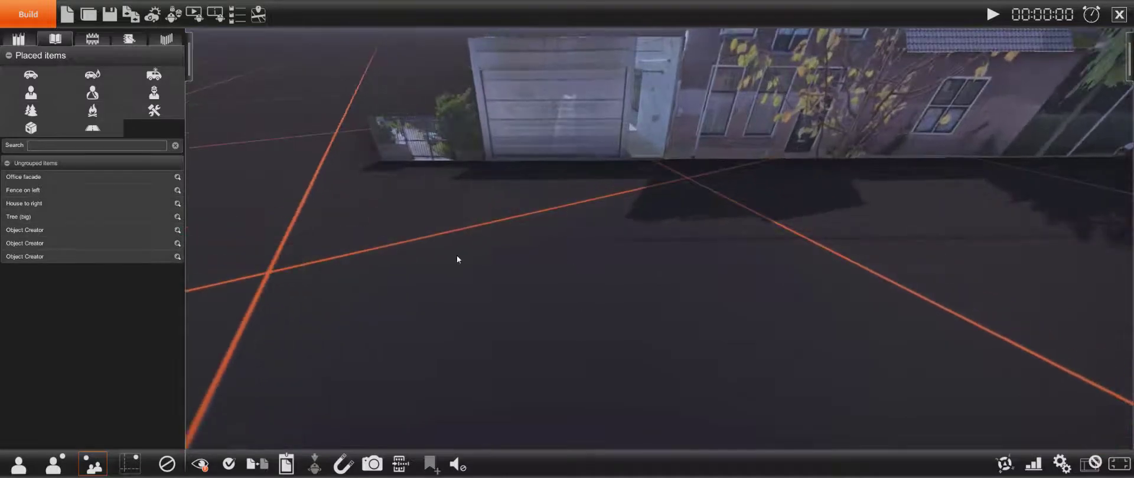
{"action": "left_click", "coordinate": [14, 40]}
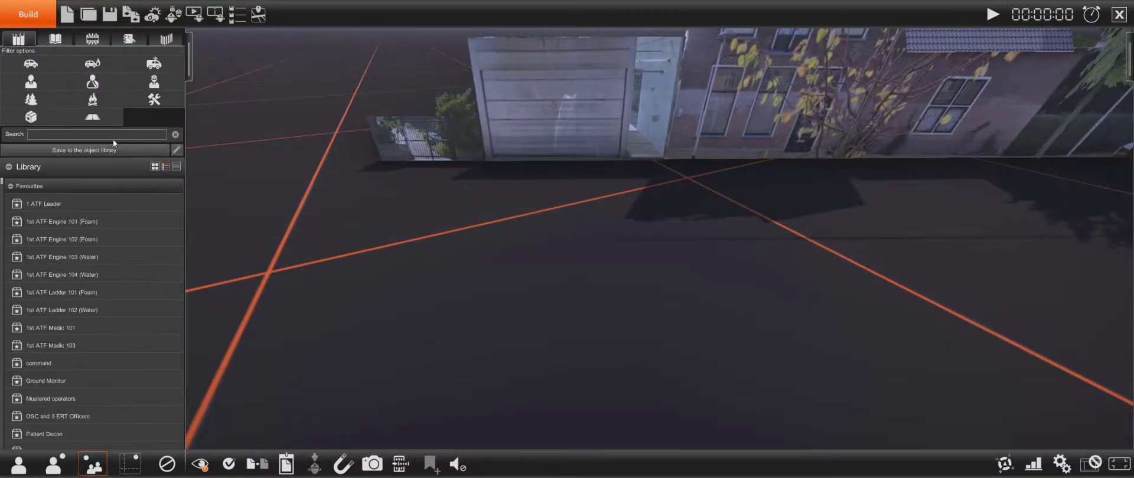
{"action": "left_click", "coordinate": [92, 39]}
{"action": "scroll", "coordinate": [134, 189], "scroll_direction": "up", "scroll_amount": 1}
{"action": "left_click", "coordinate": [134, 191]}
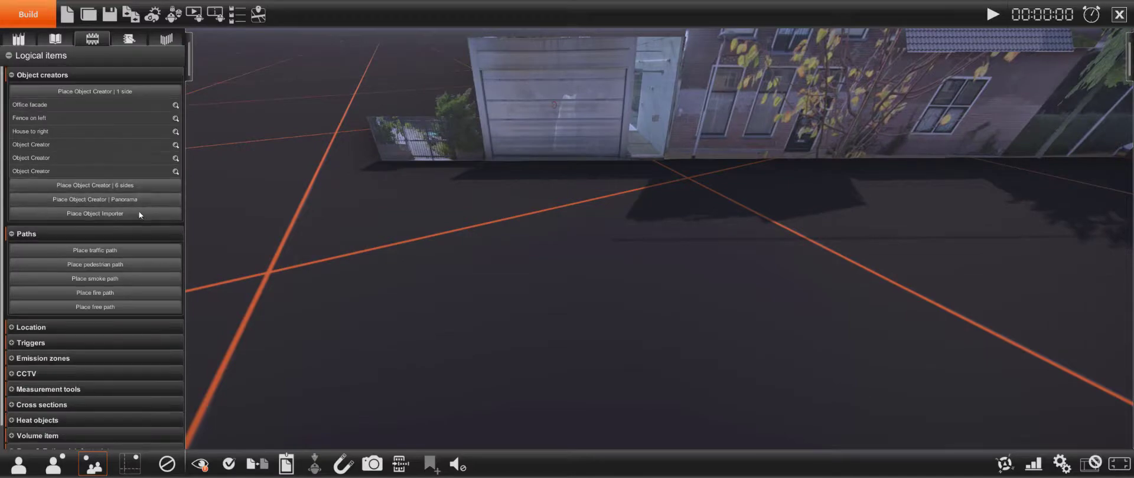
{"action": "left_click", "coordinate": [1017, 75]}
{"action": "type", "text": "Wall"}
Scale the Wall object into a thin upright panel with width 1, height 300 and length 720
{"action": "left_click", "coordinate": [659, 437]}
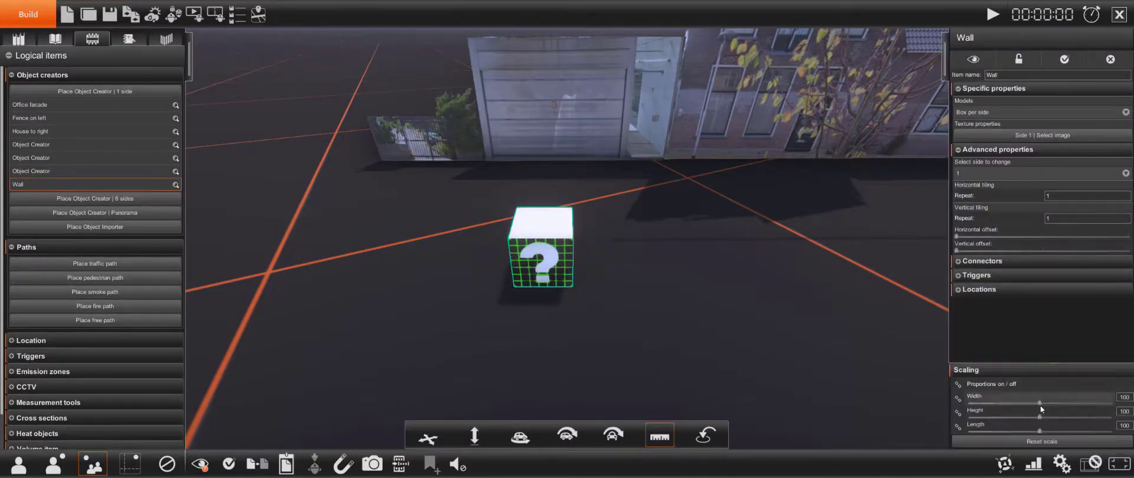
{"action": "left_click_drag", "start_coordinate": [1040, 404], "coordinate": [969, 404]}
{"action": "left_click_drag", "start_coordinate": [1040, 431], "coordinate": [1110, 432]}
{"action": "right_click_drag", "start_coordinate": [714, 316], "coordinate": [709, 284]}
{"action": "left_click_drag", "start_coordinate": [1040, 418], "coordinate": [1040, 421]}
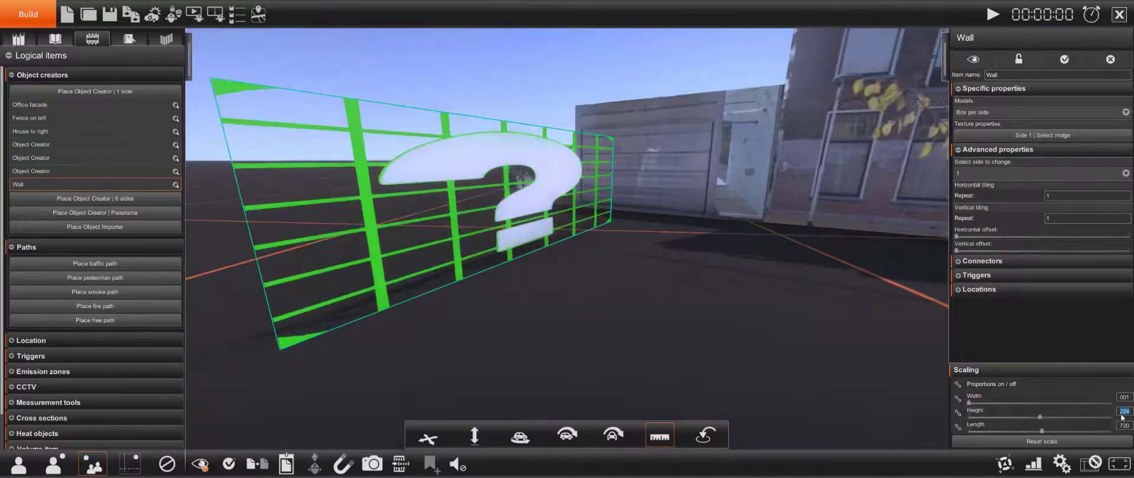
{"action": "type", "text": "250"}
{"action": "key", "text": "Tab"}
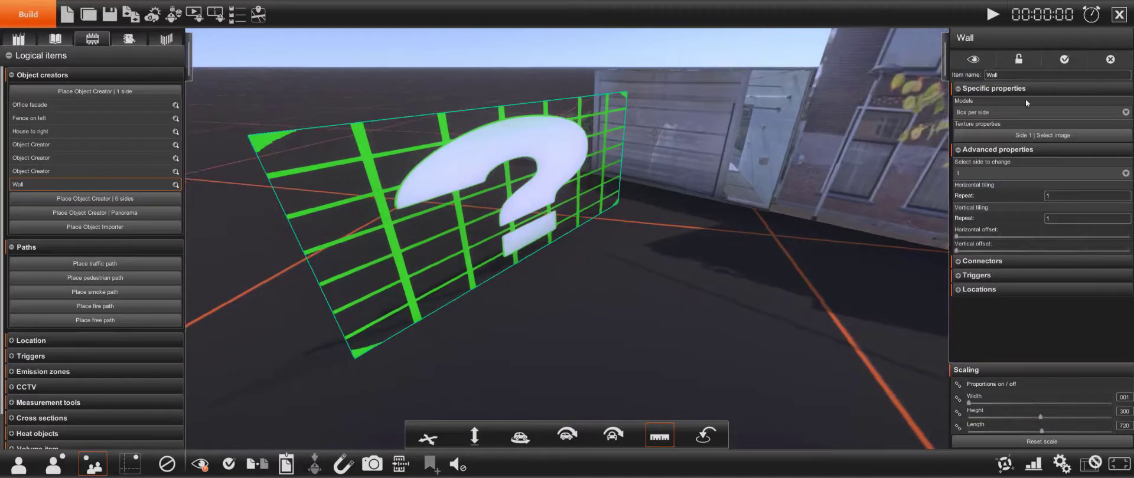
Apply the "inside - wall.png" image to side 1 of the wall and reposition it in front of the garage
{"action": "left_click", "coordinate": [1042, 135]}
{"action": "left_click", "coordinate": [504, 179]}
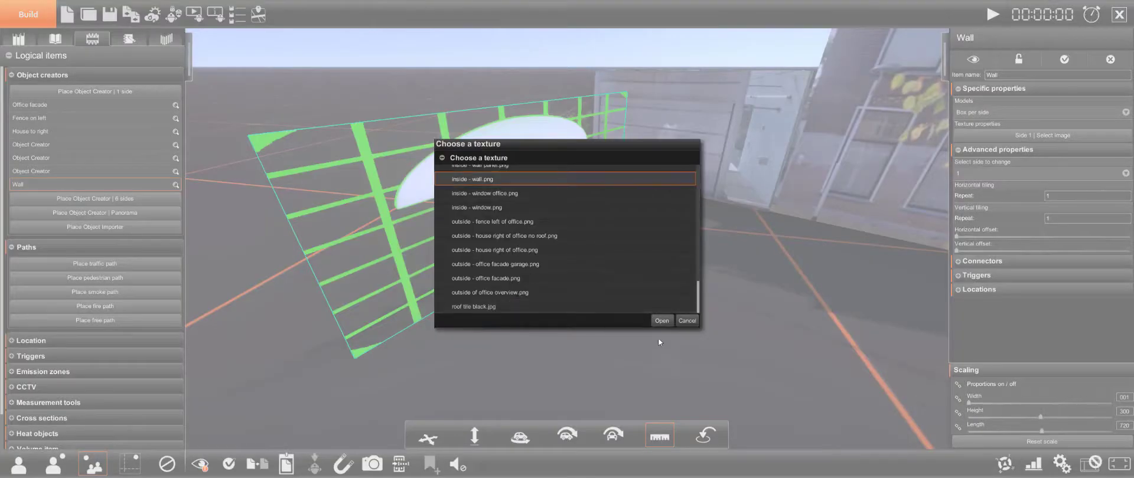
{"action": "left_click", "coordinate": [661, 321]}
{"action": "right_click_drag", "start_coordinate": [573, 289], "coordinate": [662, 410]}
{"action": "left_click_drag", "start_coordinate": [620, 214], "coordinate": [636, 180]}
{"action": "right_click_drag", "start_coordinate": [636, 181], "coordinate": [509, 190]}
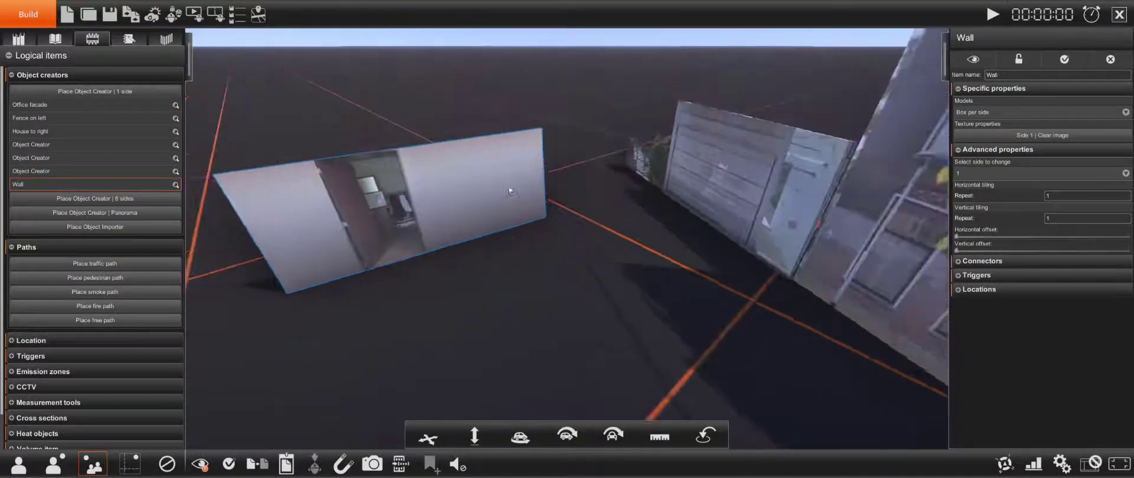
Duplicate the wall and replace the copy's texture with the interior image showing the Crisis Sim poster
{"action": "key", "text": "ctrl+c"}
{"action": "key", "text": "ctrl+v"}
{"action": "left_click", "coordinate": [1042, 135]}
{"action": "left_click", "coordinate": [1041, 135]}
{"action": "scroll", "coordinate": [538, 264], "scroll_direction": "down", "scroll_amount": 8}
{"action": "left_click", "coordinate": [535, 305]}
{"action": "scroll", "coordinate": [535, 306], "scroll_direction": "down", "scroll_amount": 8}
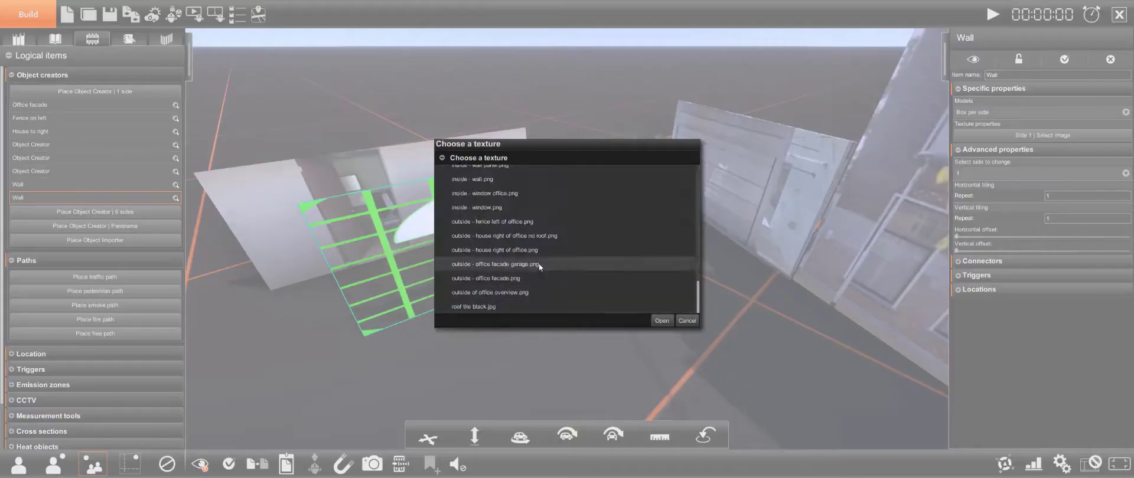
{"action": "scroll", "coordinate": [523, 190], "scroll_direction": "up", "scroll_amount": 2}
{"action": "left_click", "coordinate": [520, 190]}
{"action": "left_click", "coordinate": [662, 321]}
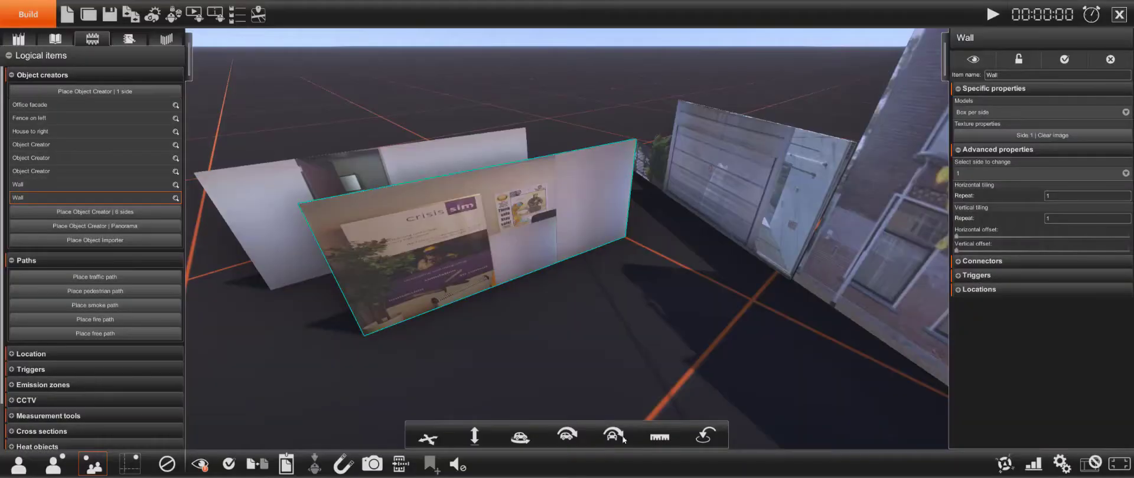
Shorten the poster wall and set it at a right angle against the far end of the doorway wall
{"action": "left_click", "coordinate": [659, 437]}
{"action": "left_click_drag", "start_coordinate": [1056, 432], "coordinate": [1040, 433]}
{"action": "left_click_drag", "start_coordinate": [515, 249], "coordinate": [502, 342]}
{"action": "right_click_drag", "start_coordinate": [502, 343], "coordinate": [608, 293]}
{"action": "left_click", "coordinate": [608, 294]}
{"action": "left_click_drag", "start_coordinate": [609, 277], "coordinate": [598, 238]}
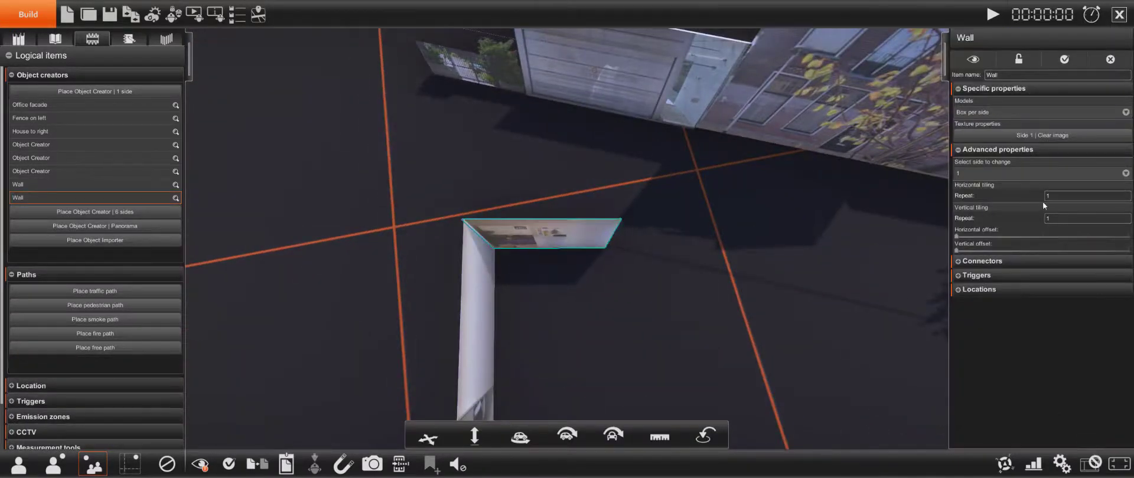
Set the length of the wall with the open doorway to 600
{"action": "left_click", "coordinate": [659, 437]}
{"action": "right_click_drag", "start_coordinate": [545, 240], "coordinate": [667, 195]}
{"action": "left_click", "coordinate": [464, 254]}
{"action": "left_click", "coordinate": [659, 437]}
{"action": "left_click", "coordinate": [1123, 427]}
{"action": "key", "text": "Return"}
{"action": "type", "text": "500"}
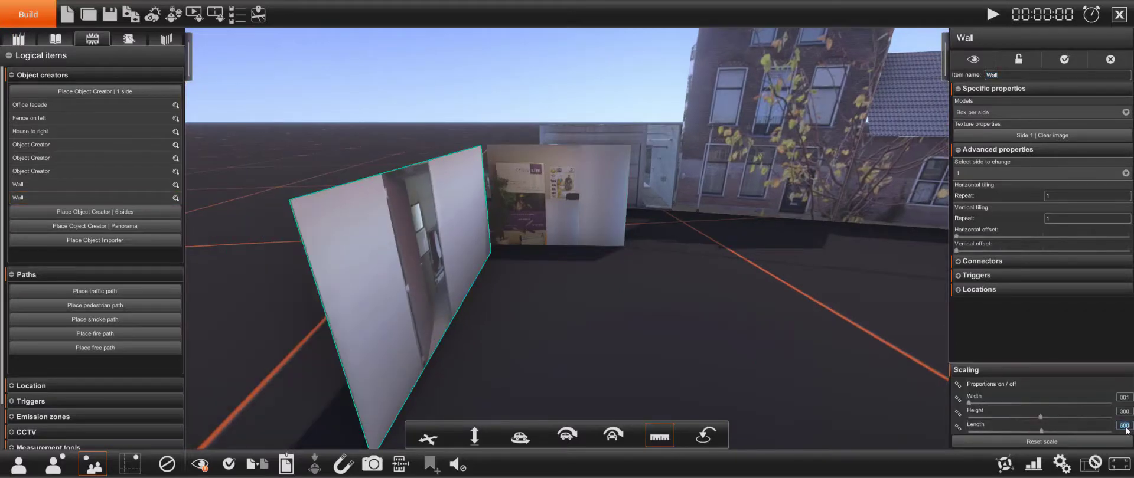
{"action": "key", "text": "Return"}
Duplicate a wall, turn the copy and give it the plain white wall image from Images\NLD CrisisSim Office
{"action": "right_click_drag", "start_coordinate": [596, 236], "coordinate": [576, 301]}
{"action": "left_click", "coordinate": [571, 265]}
{"action": "key", "text": "ctrl+d"}
{"action": "right_click_drag", "start_coordinate": [571, 264], "coordinate": [543, 357]}
{"action": "left_click", "coordinate": [1043, 135]}
{"action": "left_click", "coordinate": [1042, 135]}
{"action": "scroll", "coordinate": [501, 261], "scroll_direction": "down", "scroll_amount": 10}
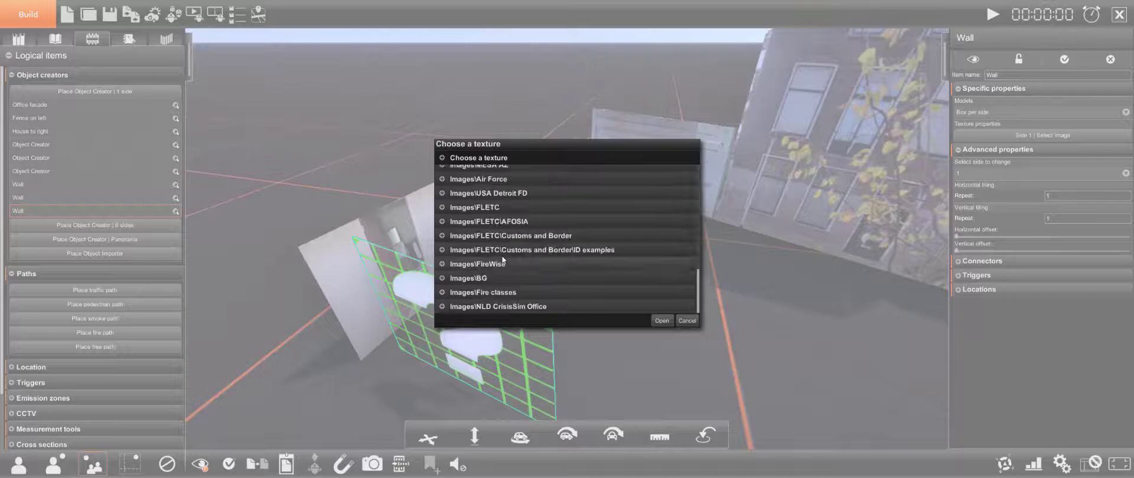
{"action": "left_click", "coordinate": [443, 308]}
{"action": "scroll", "coordinate": [519, 187], "scroll_direction": "down", "scroll_amount": 5}
{"action": "left_click", "coordinate": [661, 320]}
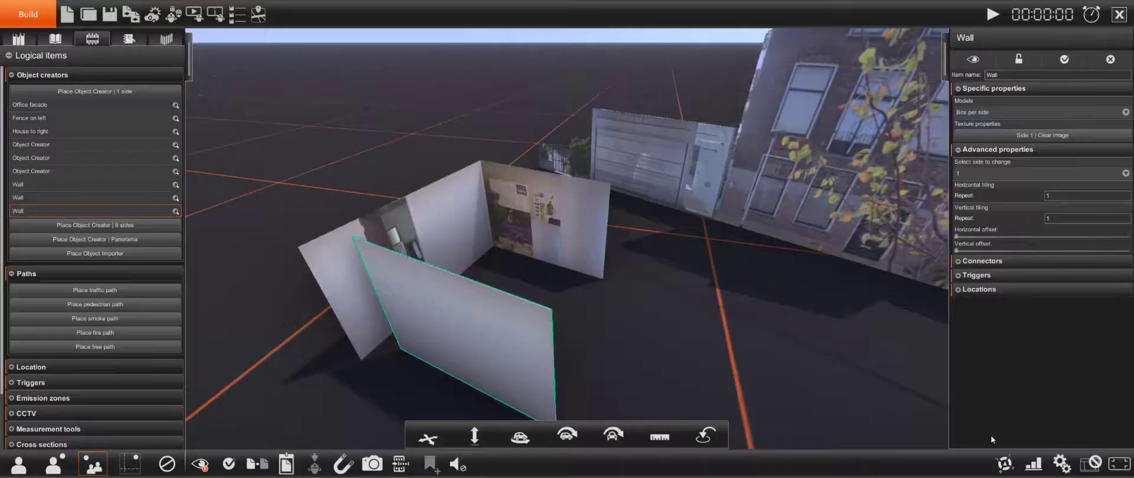
Shorten the plain white wall to a length of 100
{"action": "scroll", "coordinate": [596, 295], "scroll_direction": "down", "scroll_amount": 3}
{"action": "right_click_drag", "start_coordinate": [596, 296], "coordinate": [655, 301]}
{"action": "left_click", "coordinate": [660, 437]}
{"action": "left_click_drag", "start_coordinate": [1041, 432], "coordinate": [1038, 433]}
{"action": "type", "text": "1"}
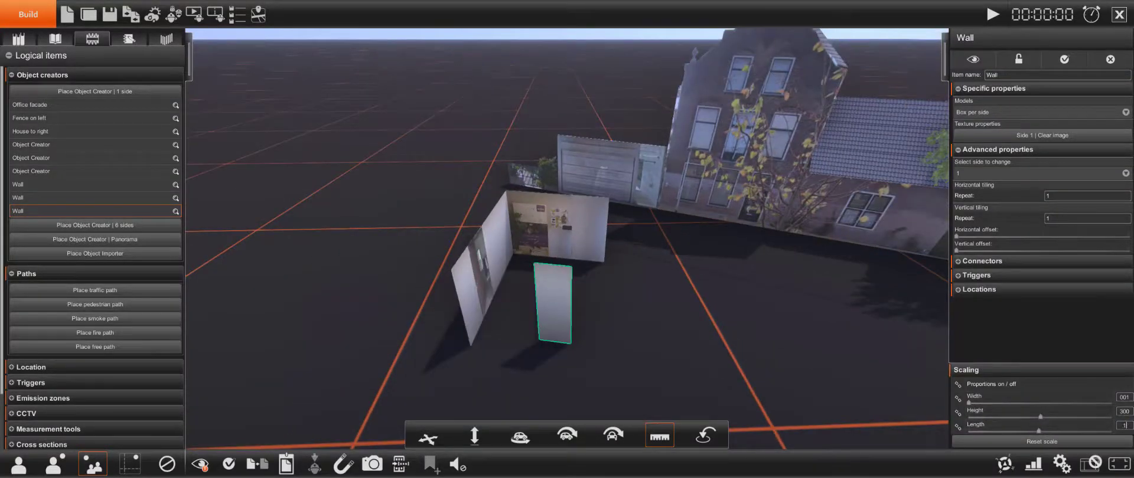
{"action": "type", "text": "50"}
{"action": "key", "text": "Return"}
Move the narrow wall to the near end of the doorway wall and place a copy beside it, leaving a door gap
{"action": "left_click_drag", "start_coordinate": [549, 320], "coordinate": [484, 328]}
{"action": "right_click_drag", "start_coordinate": [485, 329], "coordinate": [558, 216]}
{"action": "right_click", "coordinate": [554, 360]}
{"action": "left_click", "coordinate": [610, 351]}
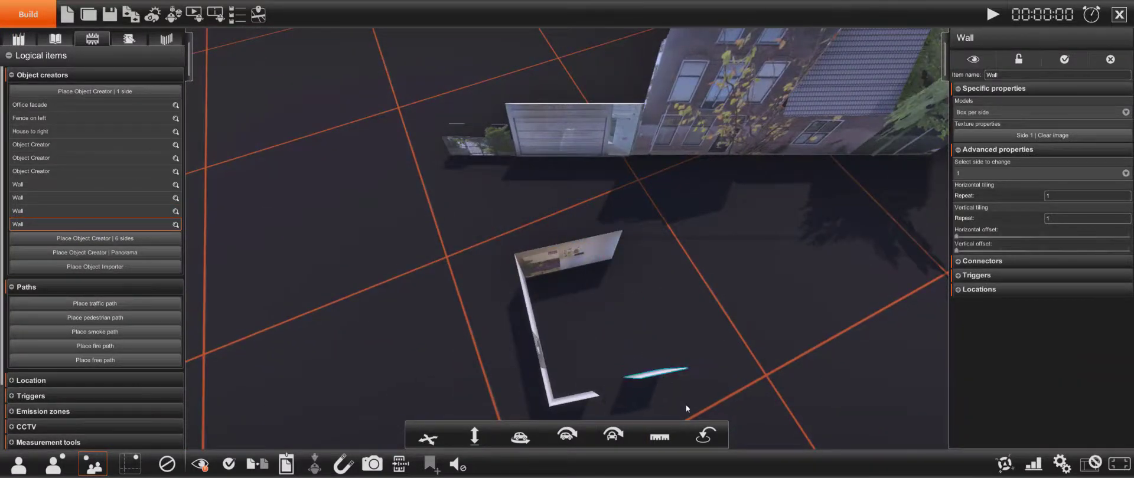
{"action": "right_click_drag", "start_coordinate": [686, 405], "coordinate": [631, 311]}
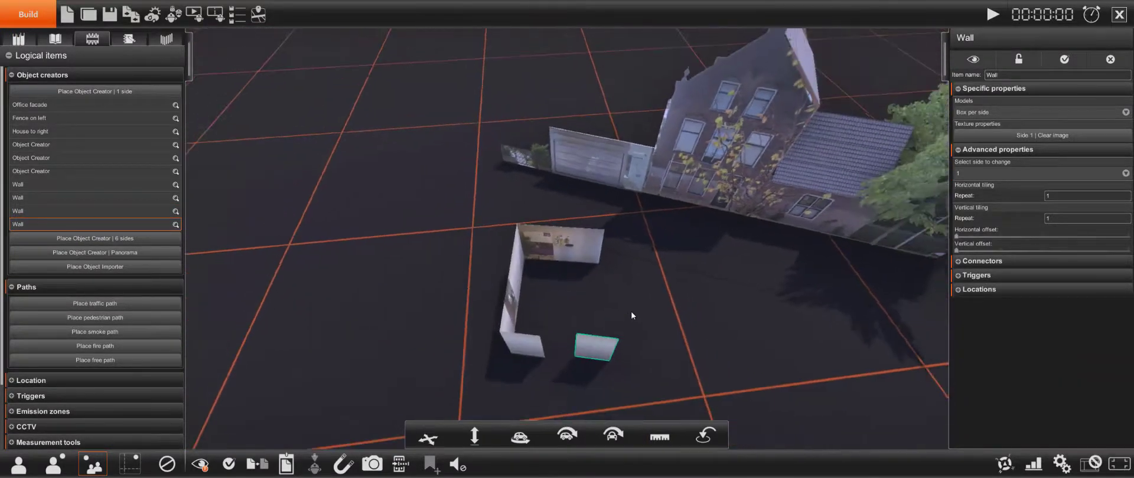
{"action": "scroll", "coordinate": [628, 317], "scroll_direction": "up", "scroll_amount": 10}
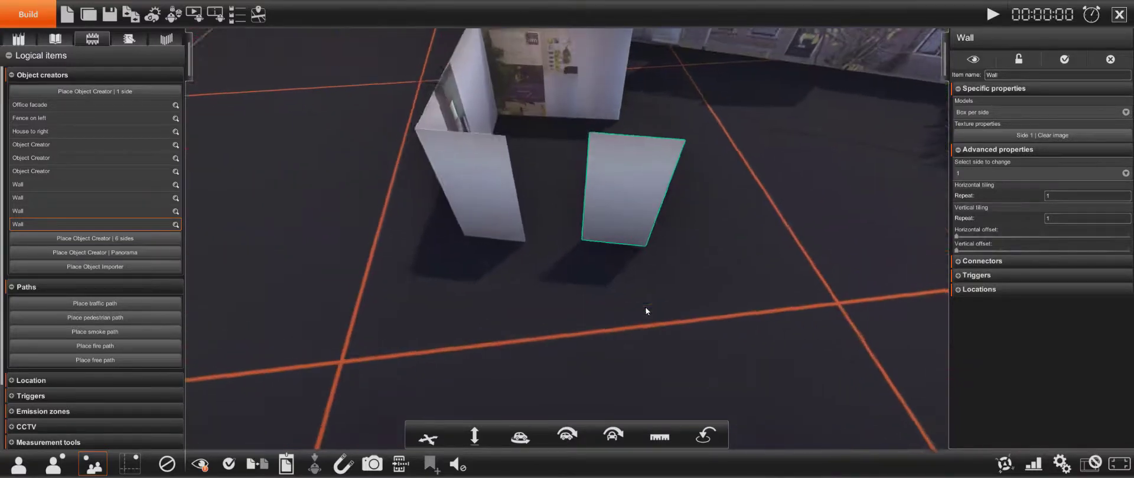
{"action": "right_click_drag", "start_coordinate": [643, 265], "coordinate": [603, 321]}
{"action": "scroll", "coordinate": [643, 251], "scroll_direction": "up", "scroll_amount": 5}
{"action": "scroll", "coordinate": [604, 346], "scroll_direction": "down", "scroll_amount": 6}
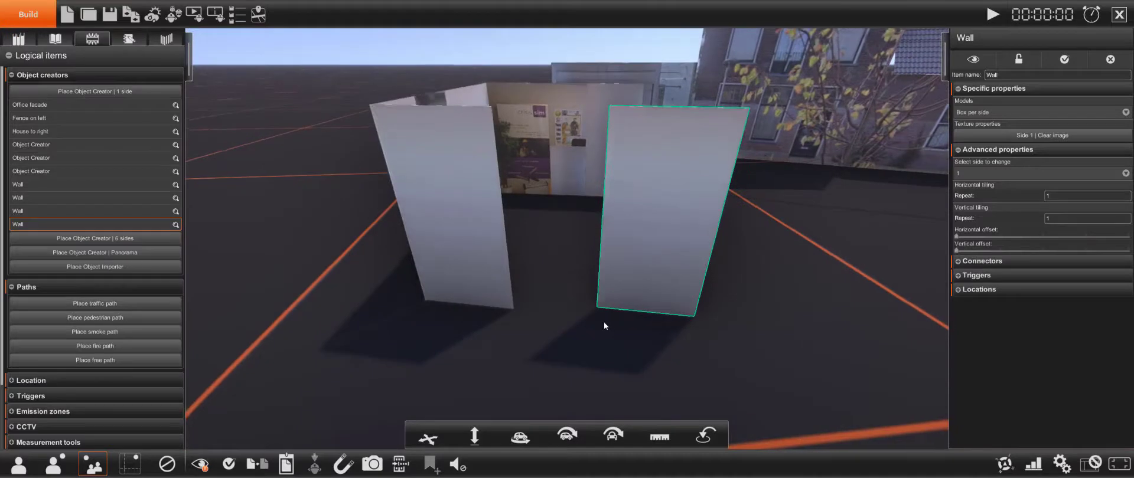
Search the object library for "door", place "Door interior with glass - ccw" before the room and test opening and closing it
{"action": "left_click", "coordinate": [18, 39]}
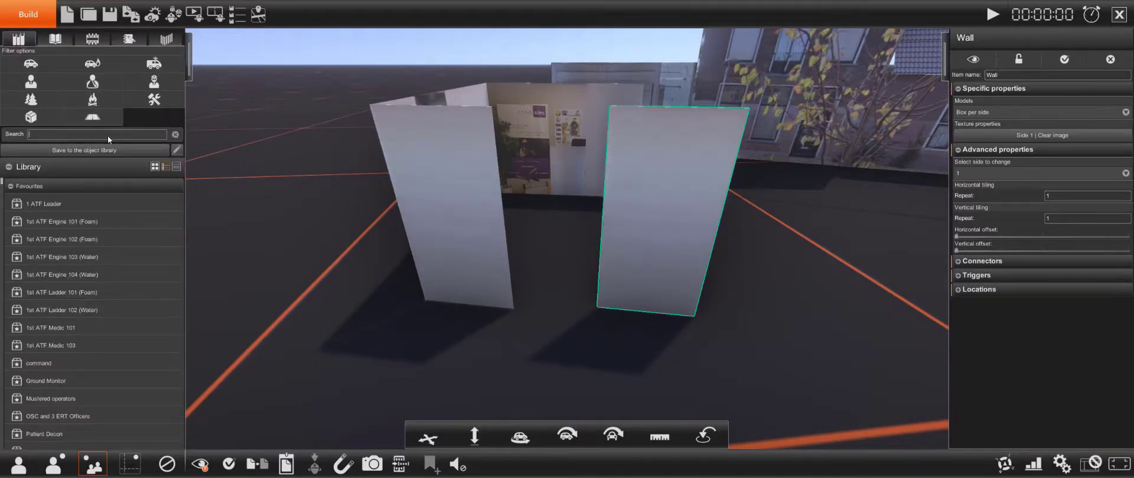
{"action": "type", "text": "door"}
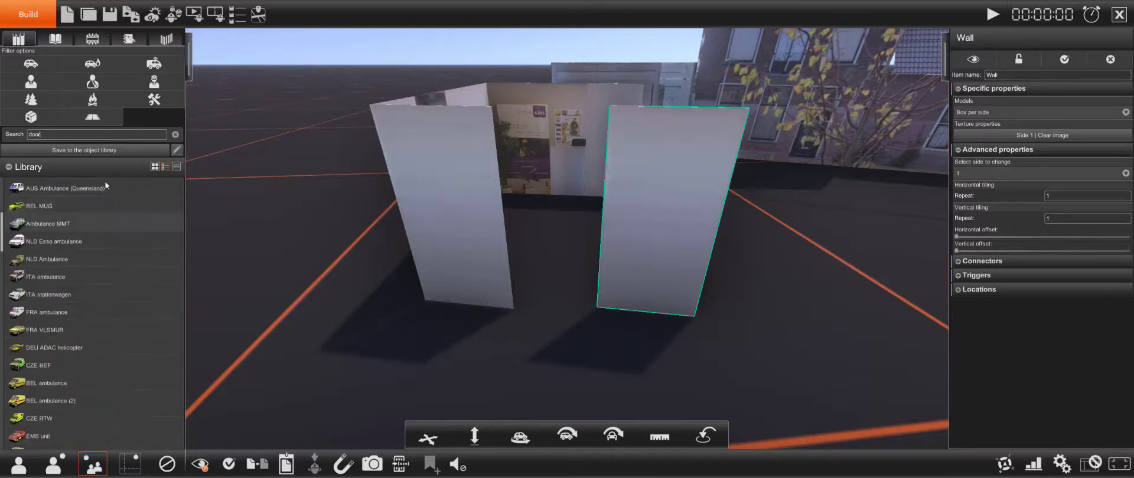
{"action": "left_click", "coordinate": [38, 105]}
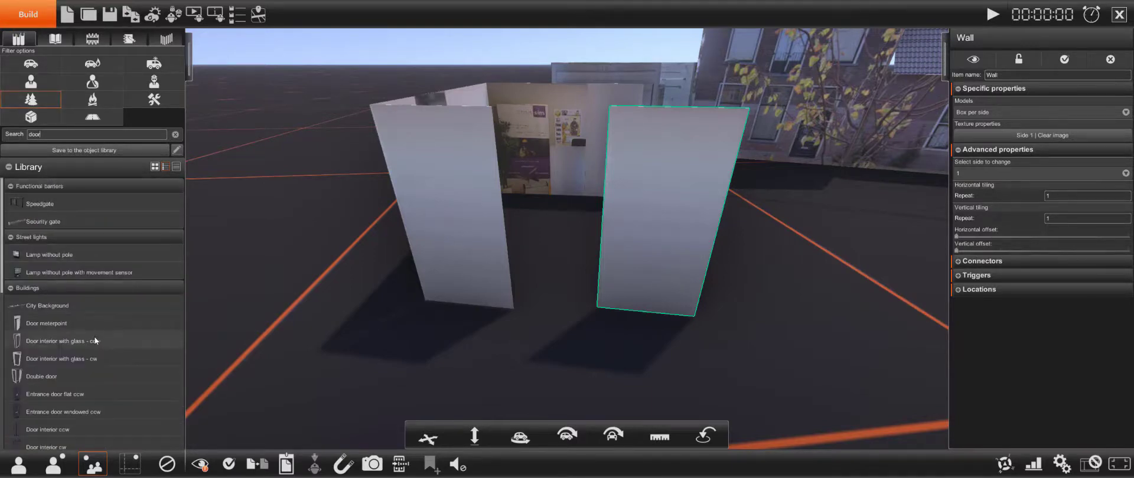
{"action": "scroll", "coordinate": [94, 341], "scroll_direction": "down", "scroll_amount": 3}
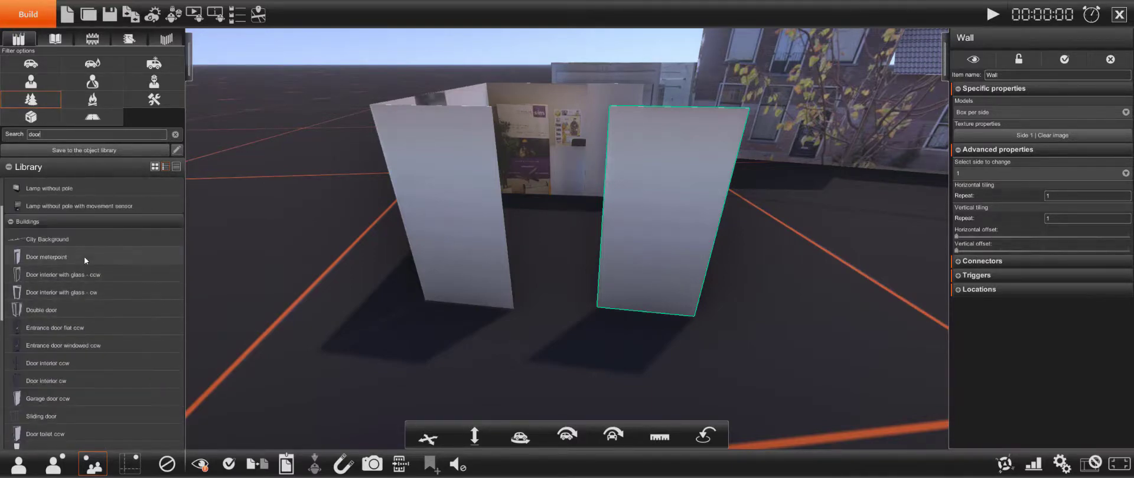
{"action": "key", "text": "Down"}
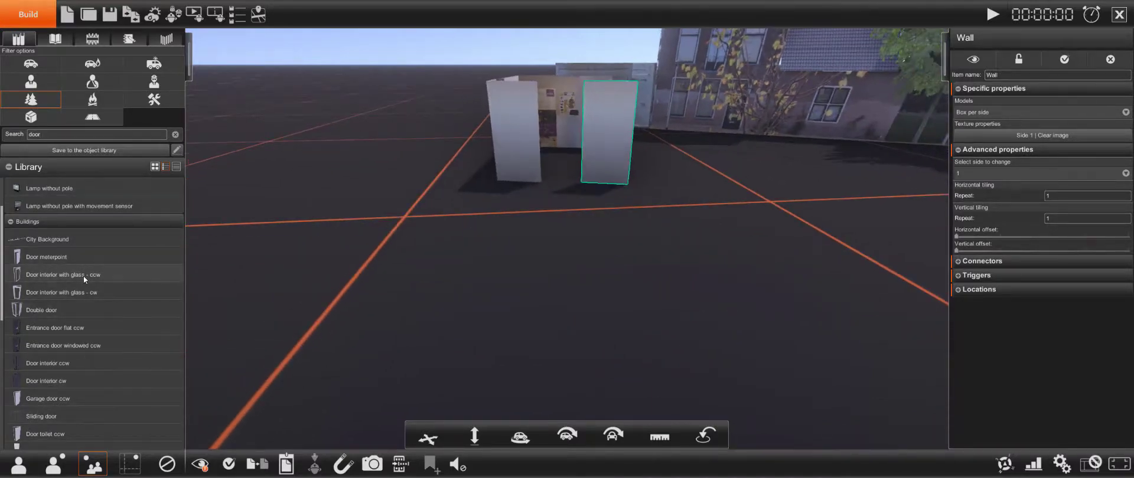
{"action": "left_click_drag", "start_coordinate": [83, 276], "coordinate": [593, 254]}
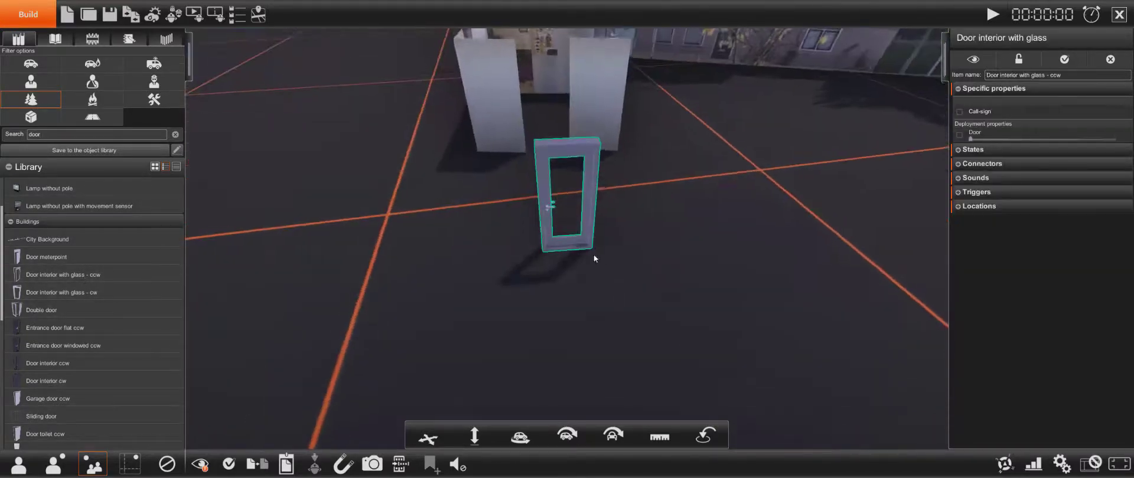
{"action": "left_click", "coordinate": [964, 135]}
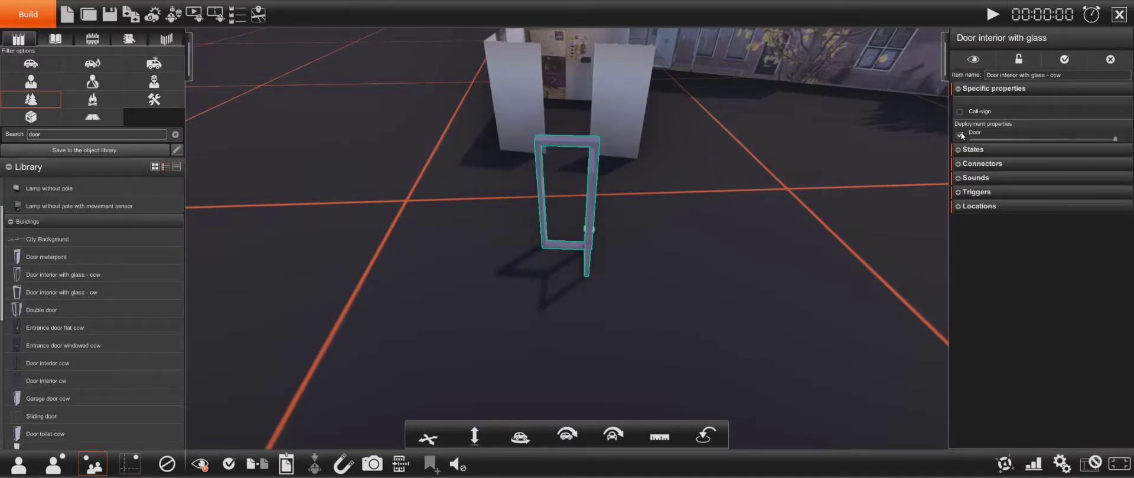
{"action": "left_click", "coordinate": [960, 135]}
Turn the glass door around and fit it in the gap against the first narrow wall
{"action": "right_click_drag", "start_coordinate": [545, 205], "coordinate": [559, 274]}
{"action": "left_click", "coordinate": [560, 275]}
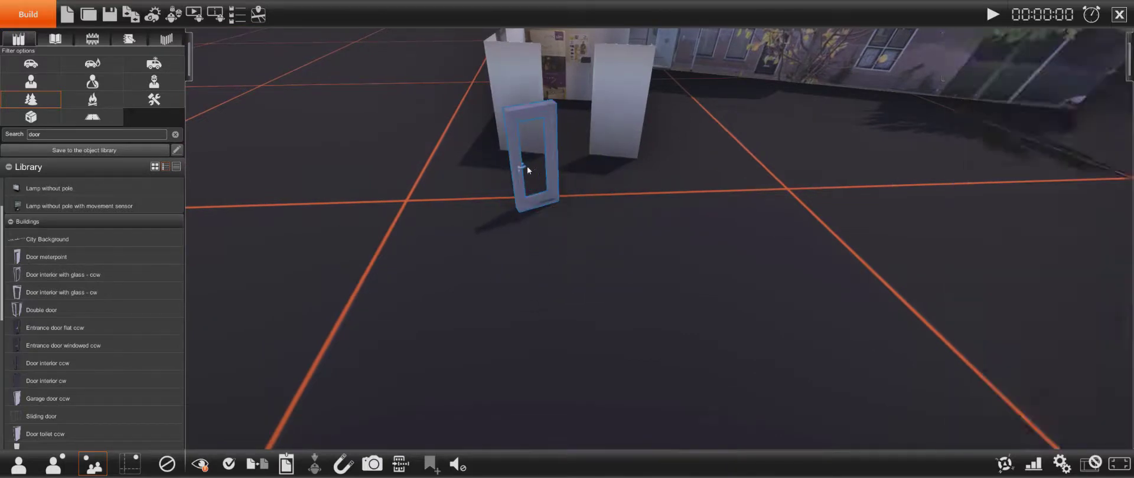
{"action": "left_click", "coordinate": [535, 190]}
{"action": "right_click_drag", "start_coordinate": [536, 192], "coordinate": [529, 277]}
{"action": "scroll", "coordinate": [529, 277], "scroll_direction": "down", "scroll_amount": 3}
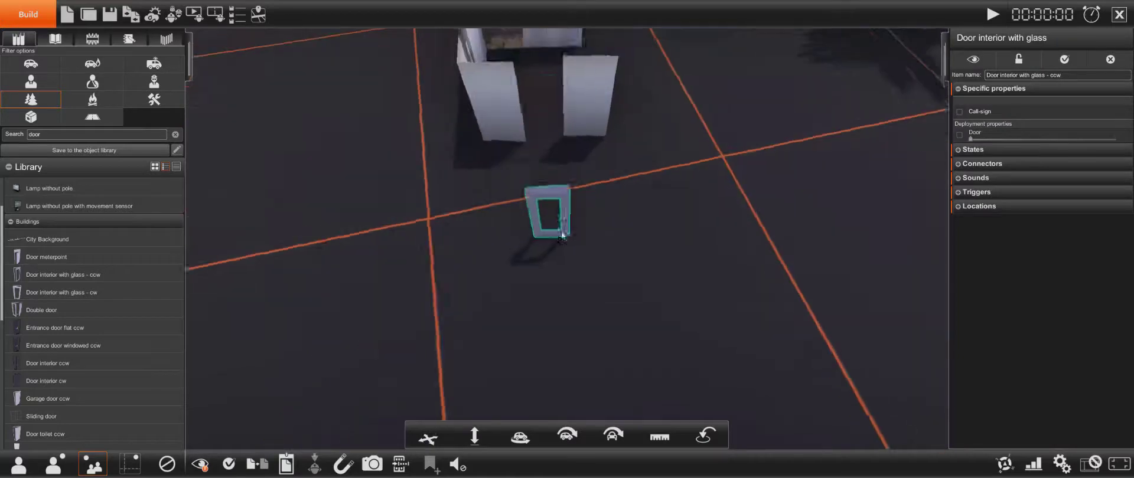
{"action": "left_click_drag", "start_coordinate": [559, 231], "coordinate": [546, 110]}
{"action": "right_click_drag", "start_coordinate": [546, 109], "coordinate": [547, 101]}
{"action": "scroll", "coordinate": [546, 101], "scroll_direction": "up", "scroll_amount": 5}
{"action": "right_click_drag", "start_coordinate": [566, 236], "coordinate": [592, 317]}
{"action": "right_click_drag", "start_coordinate": [529, 297], "coordinate": [524, 201]}
{"action": "left_click", "coordinate": [1118, 464]}
{"action": "left_click_drag", "start_coordinate": [1041, 407], "coordinate": [1047, 408]}
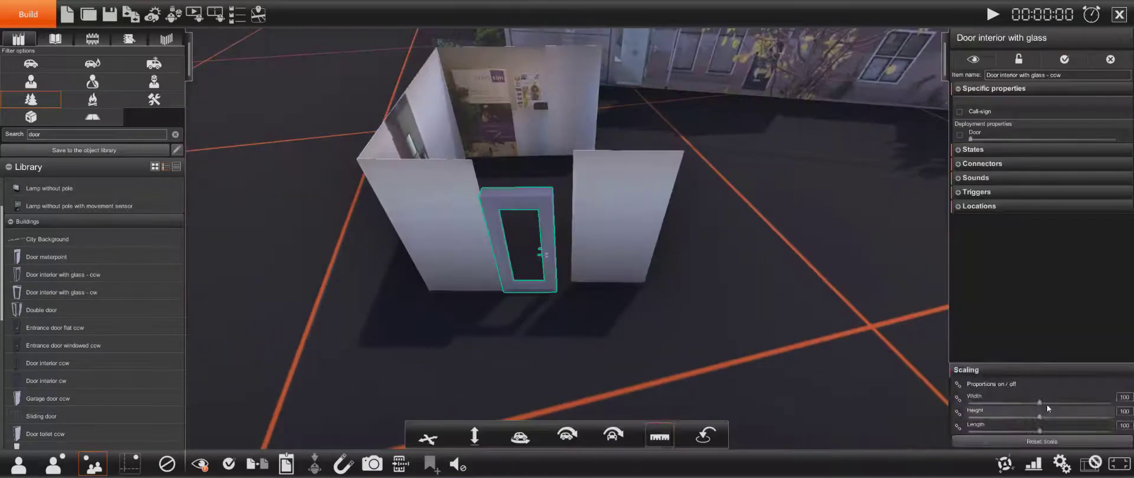
Move the second narrow wall up against the free side of the glass door
{"action": "left_click", "coordinate": [618, 254]}
{"action": "left_click_drag", "start_coordinate": [618, 254], "coordinate": [608, 265]}
{"action": "right_click_drag", "start_coordinate": [608, 265], "coordinate": [646, 437]}
{"action": "left_click", "coordinate": [659, 437]}
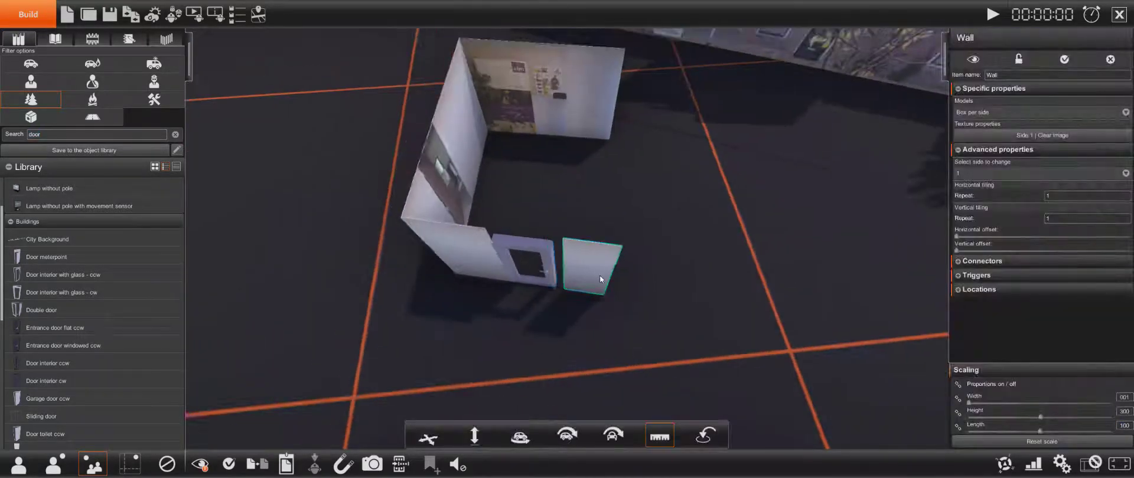
{"action": "left_click_drag", "start_coordinate": [600, 279], "coordinate": [588, 277]}
Copy the long doorway wall and set the copy on the opposite side to enclose the room
{"action": "left_click_drag", "start_coordinate": [471, 153], "coordinate": [617, 137], "text": "ctrl"}
{"action": "right_click_drag", "start_coordinate": [619, 122], "coordinate": [530, 250]}
{"action": "scroll", "coordinate": [529, 251], "scroll_direction": "down", "scroll_amount": 3}
{"action": "right_click_drag", "start_coordinate": [611, 246], "coordinate": [502, 323]}
{"action": "scroll", "coordinate": [502, 323], "scroll_direction": "up", "scroll_amount": 3}
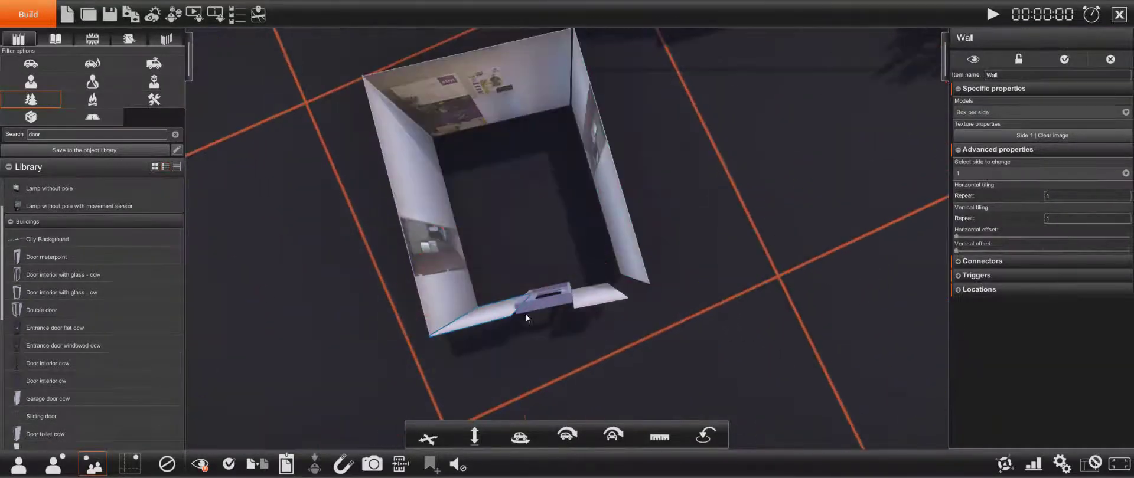
Replace the copied long wall's texture, trying the interior image with the closed door and desks and another image
{"action": "left_click", "coordinate": [537, 301]}
{"action": "left_click", "coordinate": [618, 288]}
{"action": "left_click", "coordinate": [660, 437]}
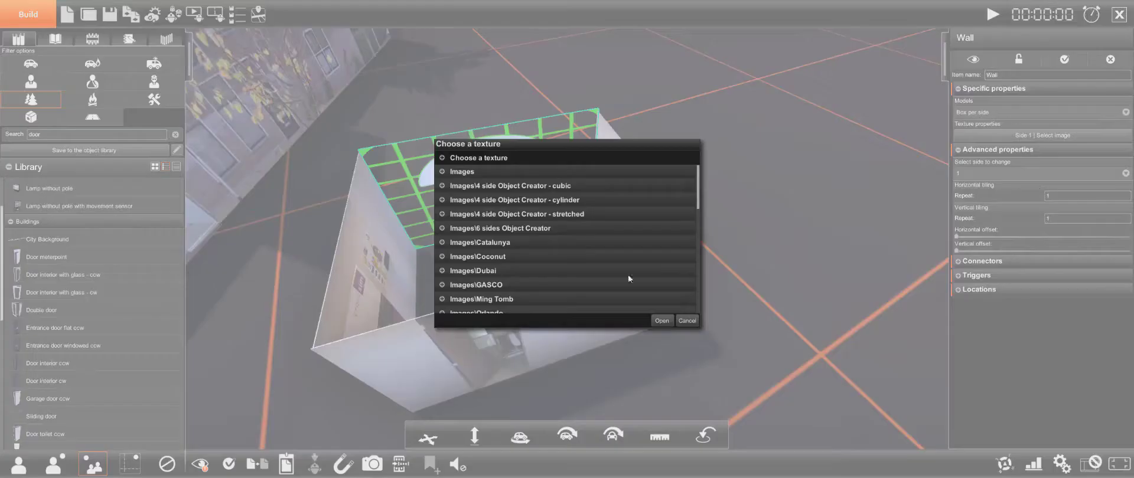
{"action": "scroll", "coordinate": [628, 275], "scroll_direction": "down", "scroll_amount": 5}
{"action": "left_click", "coordinate": [578, 252]}
{"action": "scroll", "coordinate": [578, 252], "scroll_direction": "down", "scroll_amount": 2}
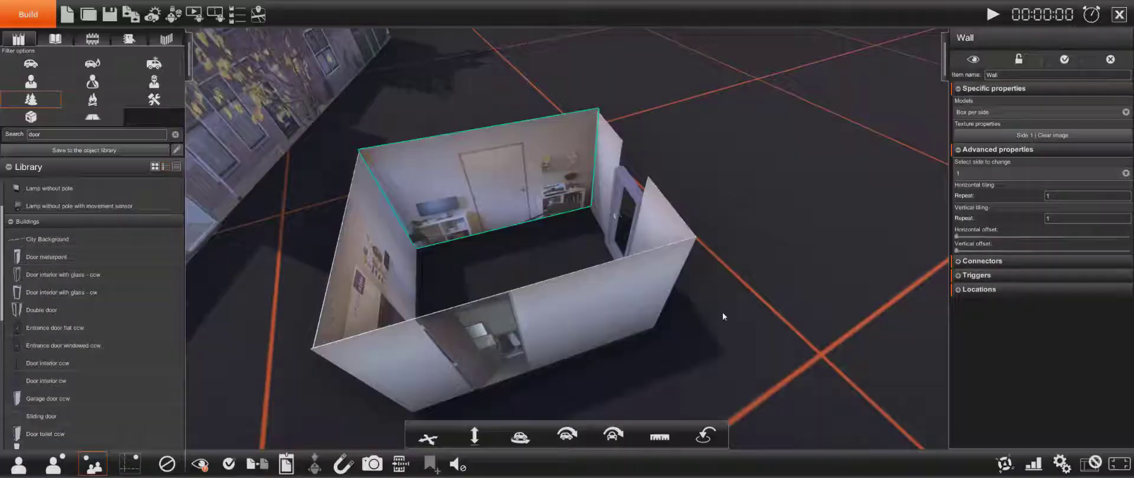
{"action": "right_click_drag", "start_coordinate": [722, 313], "coordinate": [518, 193]}
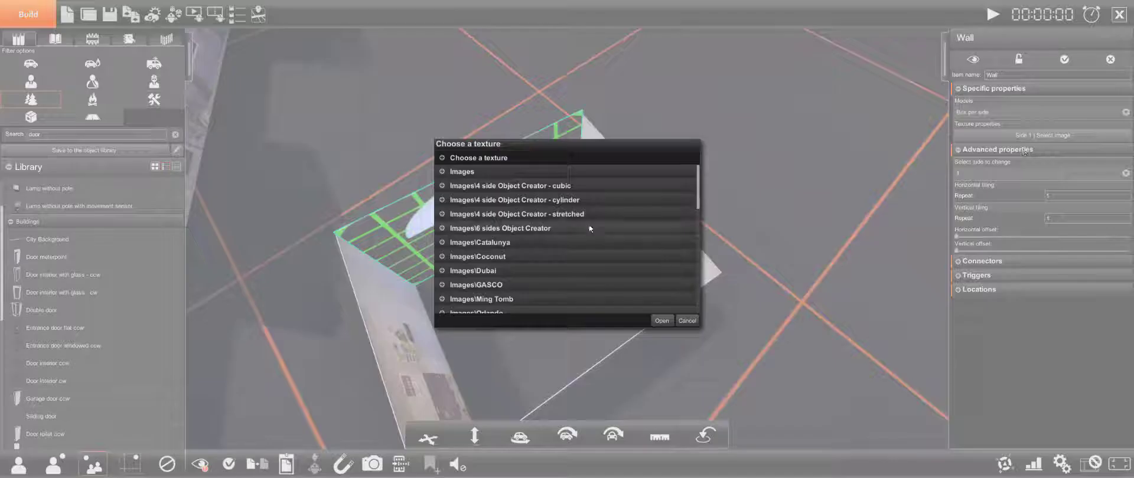
{"action": "scroll", "coordinate": [563, 236], "scroll_direction": "down", "scroll_amount": 10}
{"action": "left_click", "coordinate": [561, 207]}
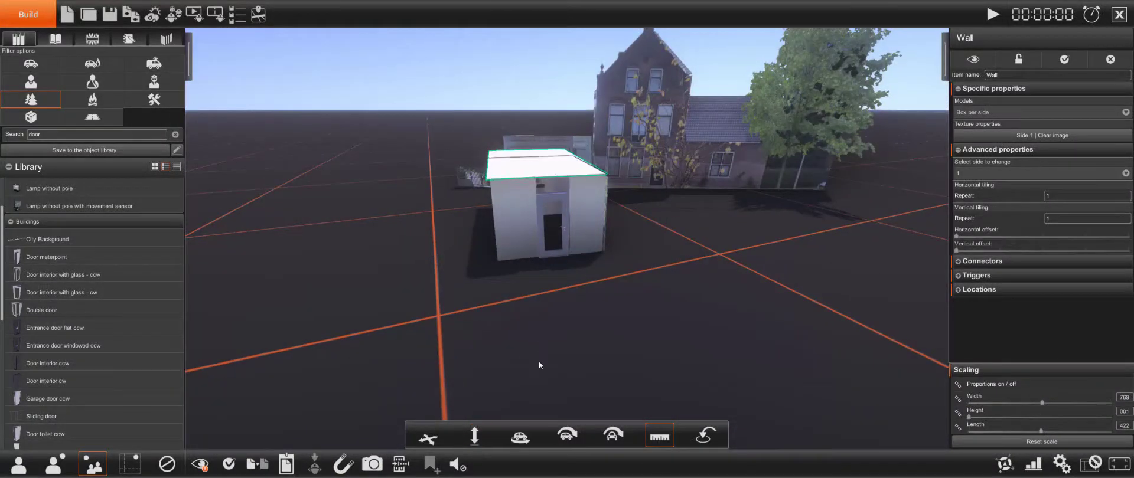
Examine the roofed room from above, from a distance and from a first-person viewpoint
{"action": "right_click_drag", "start_coordinate": [540, 362], "coordinate": [546, 169]}
{"action": "left_click", "coordinate": [603, 323]}
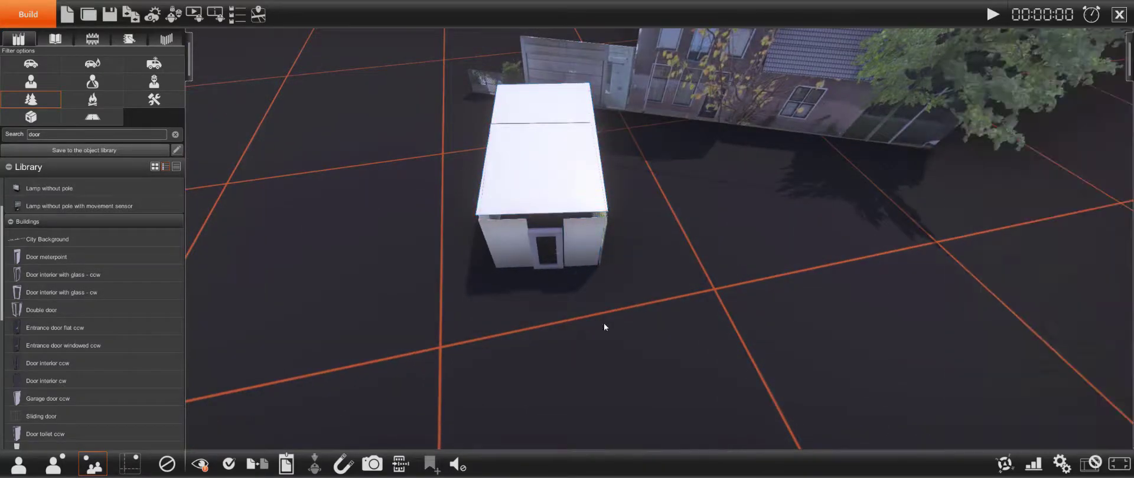
{"action": "right_click_drag", "start_coordinate": [603, 323], "coordinate": [624, 303]}
{"action": "scroll", "coordinate": [612, 281], "scroll_direction": "down", "scroll_amount": 2}
{"action": "scroll", "coordinate": [596, 281], "scroll_direction": "down", "scroll_amount": 4}
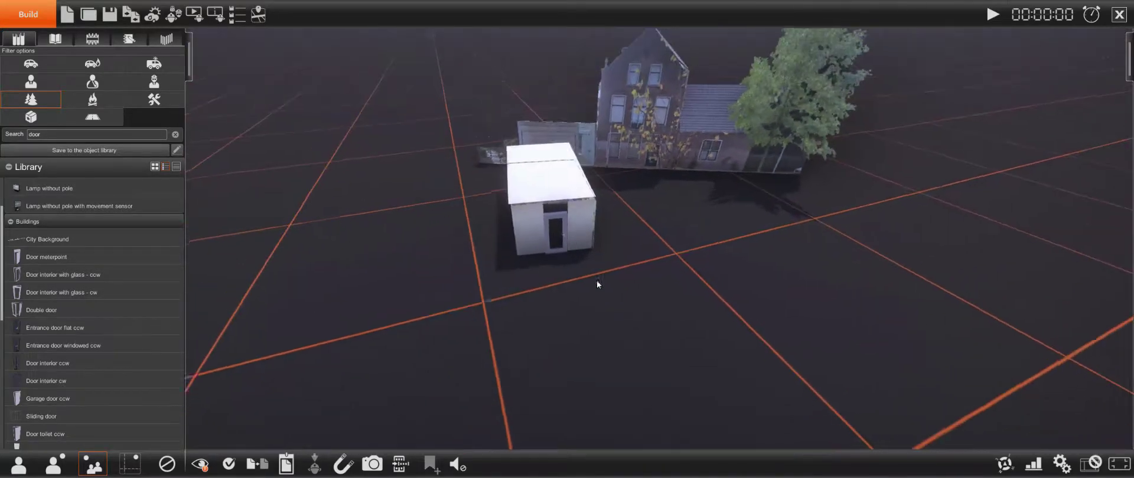
{"action": "key", "text": "1"}
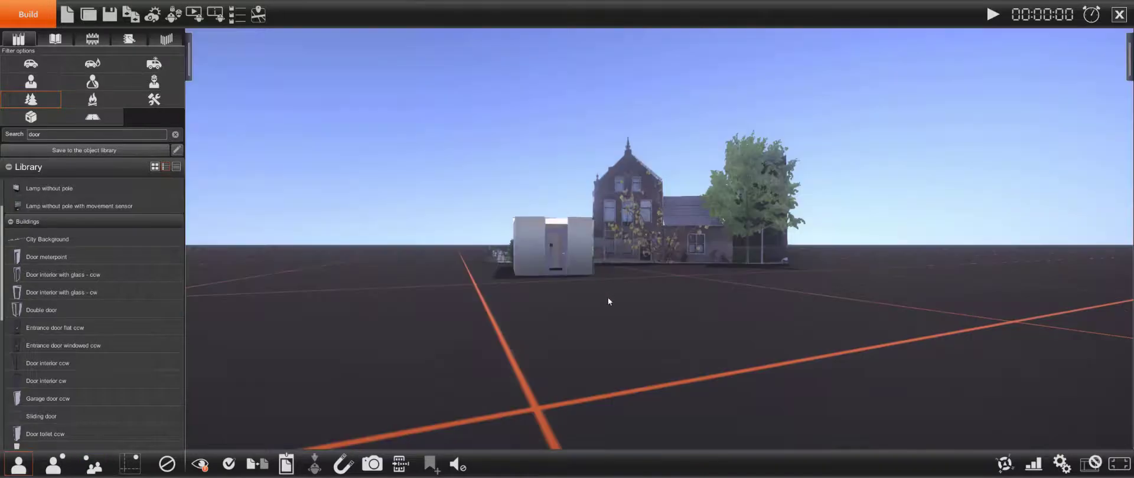
Walk up to the room in first person, open its glass door and approach the interior
{"action": "mouse_move", "coordinate": [606, 316]}
{"action": "right_mouse_down"}
{"action": "mouse_move", "coordinate": [606, 343]}
{"action": "mouse_move", "coordinate": [609, 335]}
{"action": "mouse_move", "coordinate": [589, 336]}
{"action": "mouse_move", "coordinate": [601, 332]}
{"action": "right_mouse_up"}
{"action": "key", "text": "w"}
{"action": "key", "text": "w"}
{"action": "key", "text": "w"}
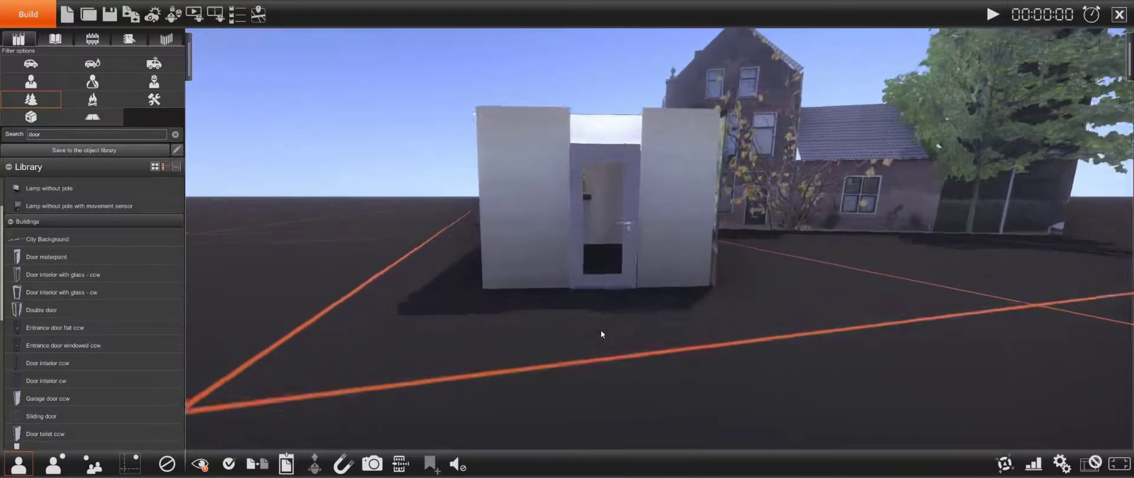
{"action": "left_click", "coordinate": [633, 324]}
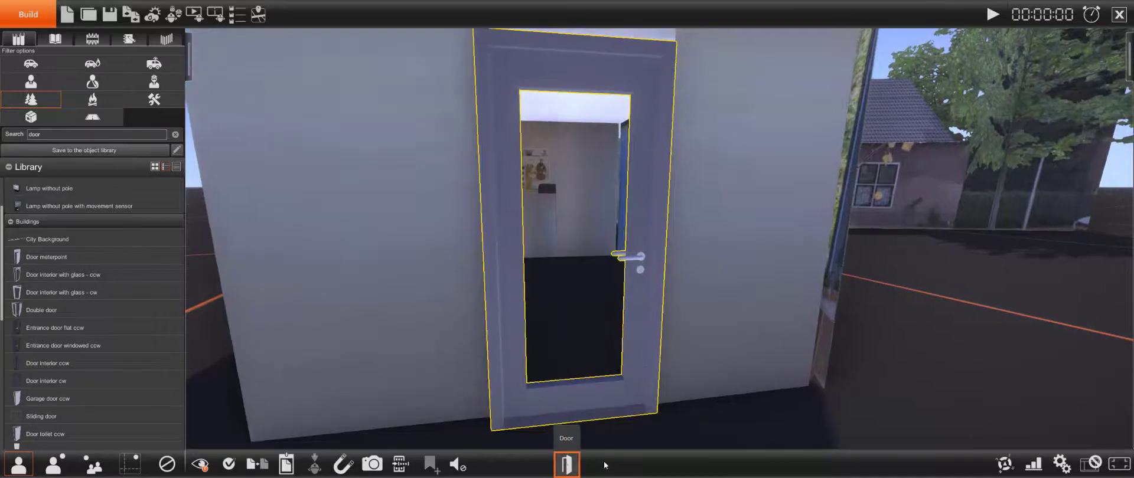
{"action": "left_click", "coordinate": [570, 444]}
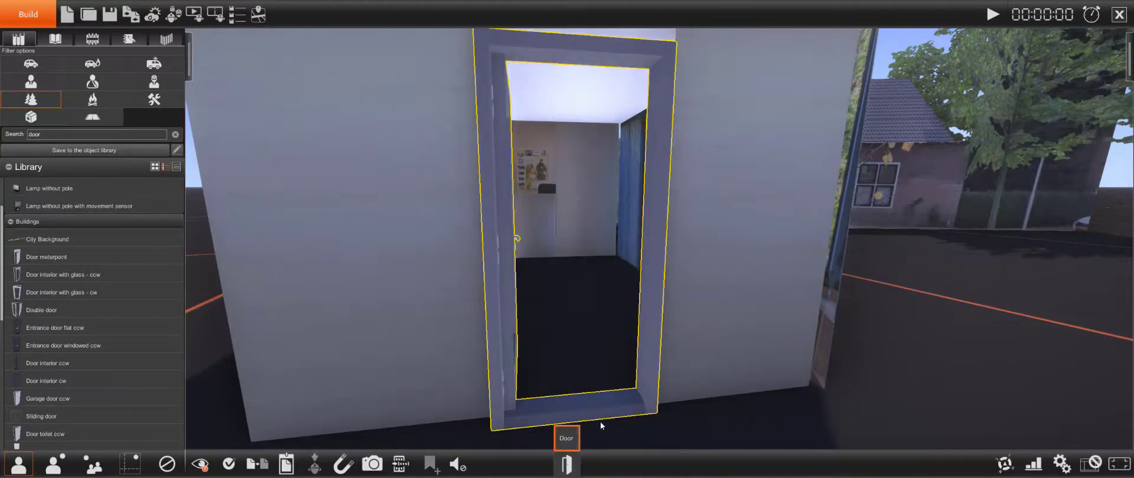
{"action": "key", "text": "w"}
{"action": "mouse_move", "coordinate": [600, 423]}
{"action": "right_mouse_down"}
{"action": "mouse_move", "coordinate": [530, 363]}
{"action": "mouse_move", "coordinate": [479, 402]}
{"action": "mouse_move", "coordinate": [677, 413]}
{"action": "mouse_move", "coordinate": [590, 411]}
{"action": "right_mouse_up"}
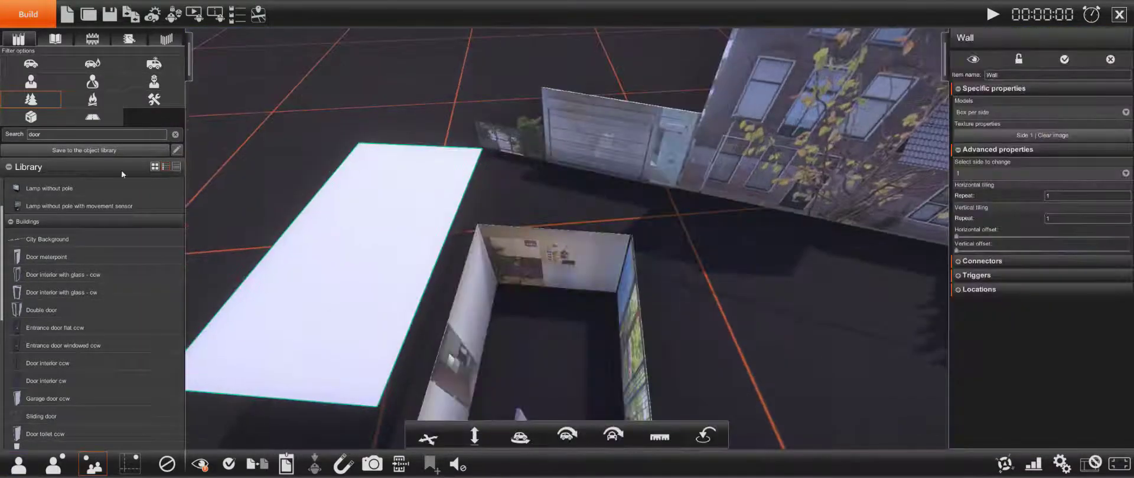
Search the library for desk, place an Office desk - burn states against the window wall and widen it to 162
{"action": "type", "text": "desk"}
{"action": "left_click", "coordinate": [53, 255]}
{"action": "right_click_drag", "start_coordinate": [532, 271], "coordinate": [580, 300]}
{"action": "left_click_drag", "start_coordinate": [572, 241], "coordinate": [571, 358]}
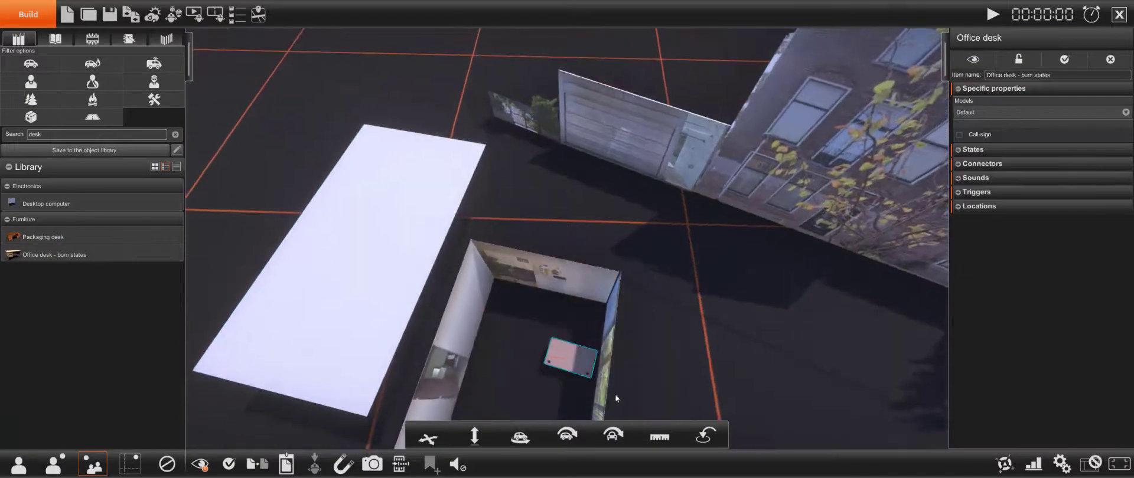
{"action": "left_click", "coordinate": [659, 437]}
{"action": "left_click", "coordinate": [565, 358]}
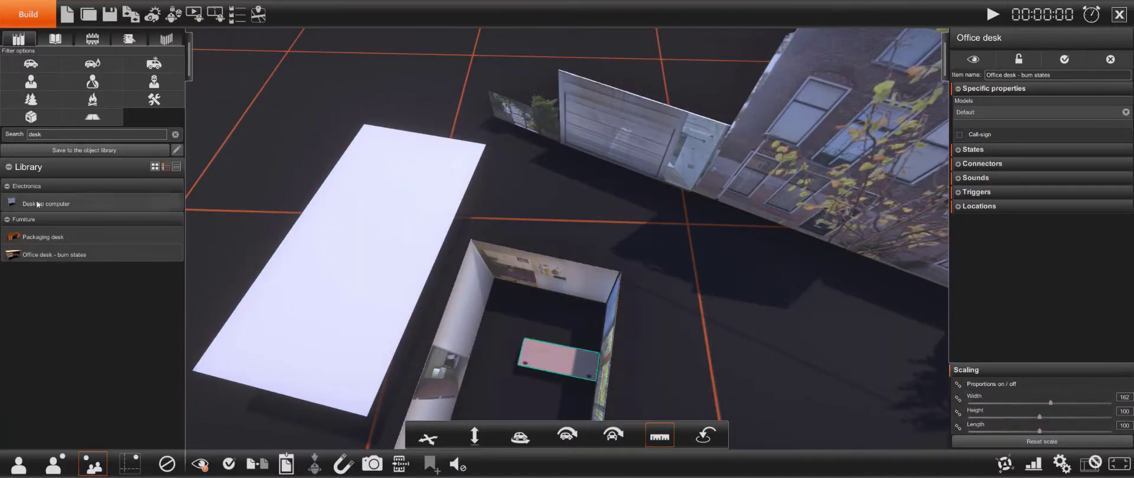
Add a Desktop computer, raise it onto the desktop and turn its screen around
{"action": "left_click", "coordinate": [474, 436]}
{"action": "right_click_drag", "start_coordinate": [531, 330], "coordinate": [531, 248]}
{"action": "scroll", "coordinate": [558, 355], "scroll_direction": "up", "scroll_amount": 5}
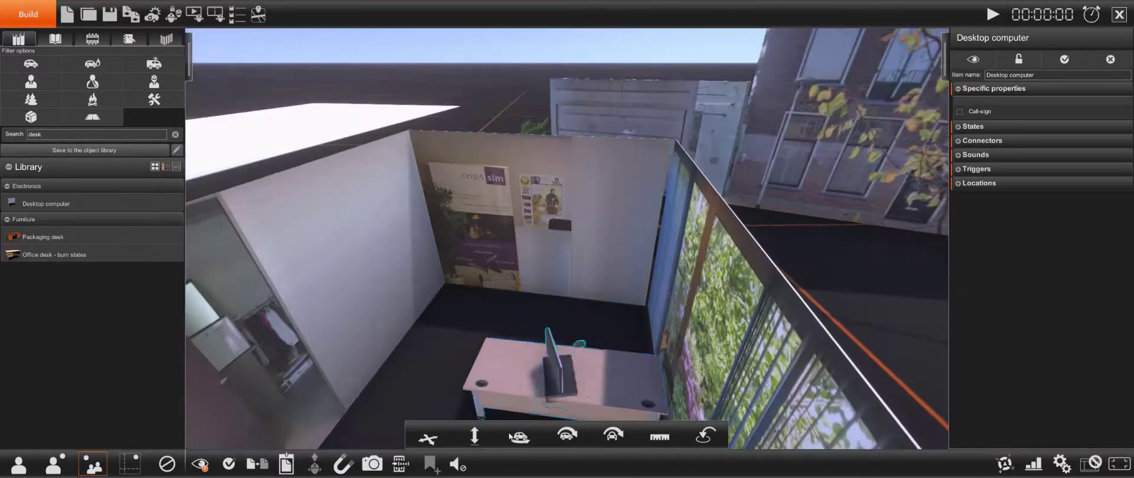
{"action": "left_click_drag", "start_coordinate": [520, 436], "coordinate": [534, 449]}
Search the library for chair, place an Executive chair behind the desk and rotate it to face the computer
{"action": "left_click", "coordinate": [67, 137]}
{"action": "key", "text": "BackSpace"}
{"action": "key", "text": "BackSpace"}
{"action": "key", "text": "BackSpace"}
{"action": "key", "text": "BackSpace"}
{"action": "type", "text": "chair"}
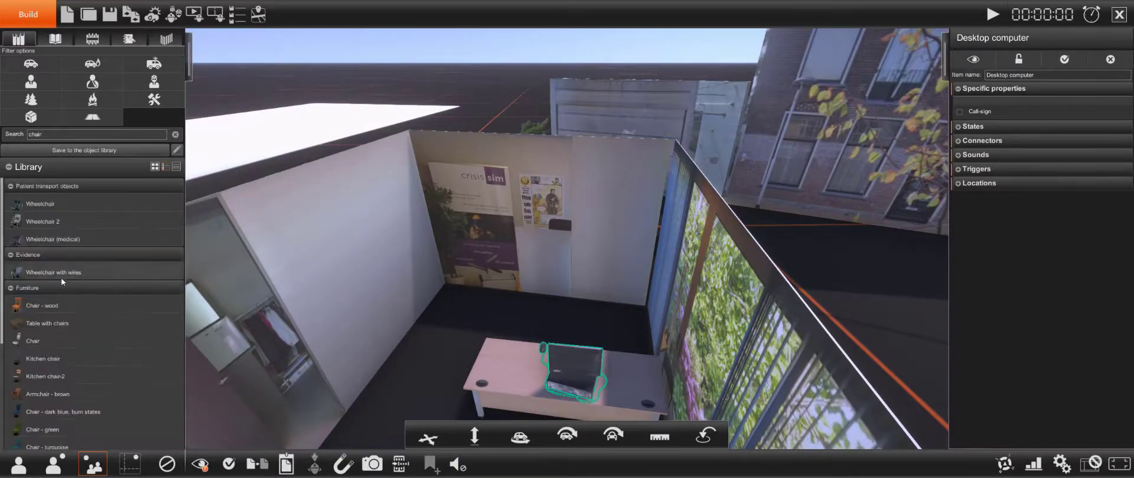
{"action": "left_click", "coordinate": [79, 417]}
{"action": "right_click_drag", "start_coordinate": [496, 276], "coordinate": [546, 285]}
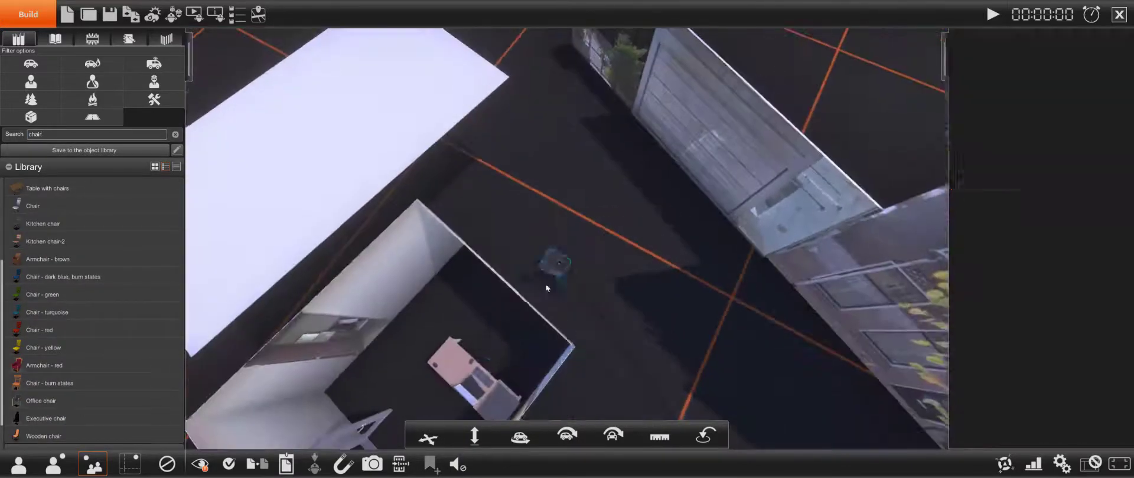
{"action": "left_click_drag", "start_coordinate": [545, 284], "coordinate": [508, 339]}
{"action": "left_click_drag", "start_coordinate": [520, 436], "coordinate": [521, 338]}
{"action": "right_click_drag", "start_coordinate": [521, 338], "coordinate": [330, 148]}
Clear the search and place the Asian female (25) character on the floor in front of the desk
{"action": "left_click", "coordinate": [93, 82]}
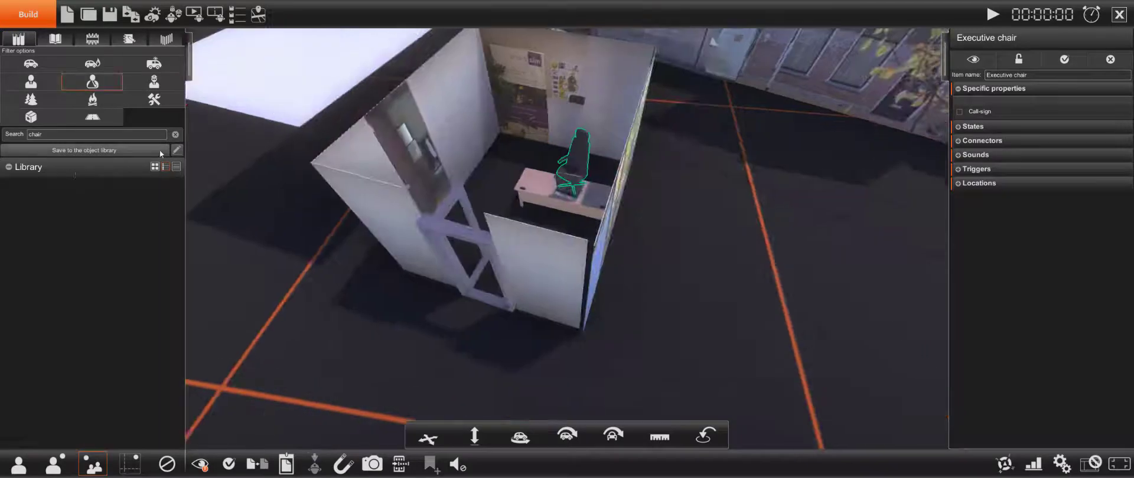
{"action": "left_click", "coordinate": [175, 134]}
{"action": "left_click", "coordinate": [31, 82]}
{"action": "scroll", "coordinate": [74, 266], "scroll_direction": "down", "scroll_amount": 10}
{"action": "left_click", "coordinate": [50, 365]}
{"action": "right_click_drag", "start_coordinate": [579, 388], "coordinate": [746, 356]}
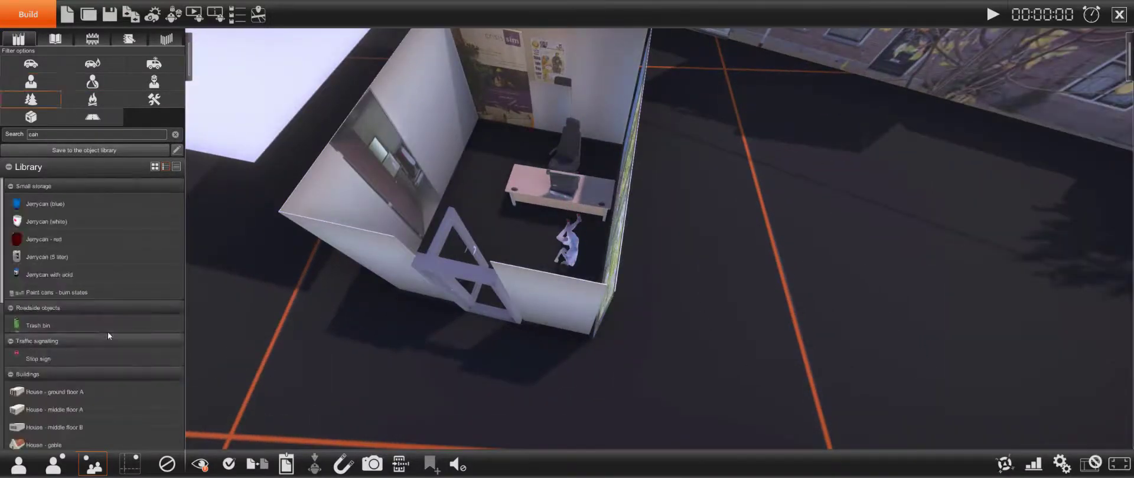
Place a Trash bin in the room's far corner beside the poster and rotate it
{"action": "left_click_drag", "start_coordinate": [38, 325], "coordinate": [501, 153]}
{"action": "left_click_drag", "start_coordinate": [481, 437], "coordinate": [483, 456]}
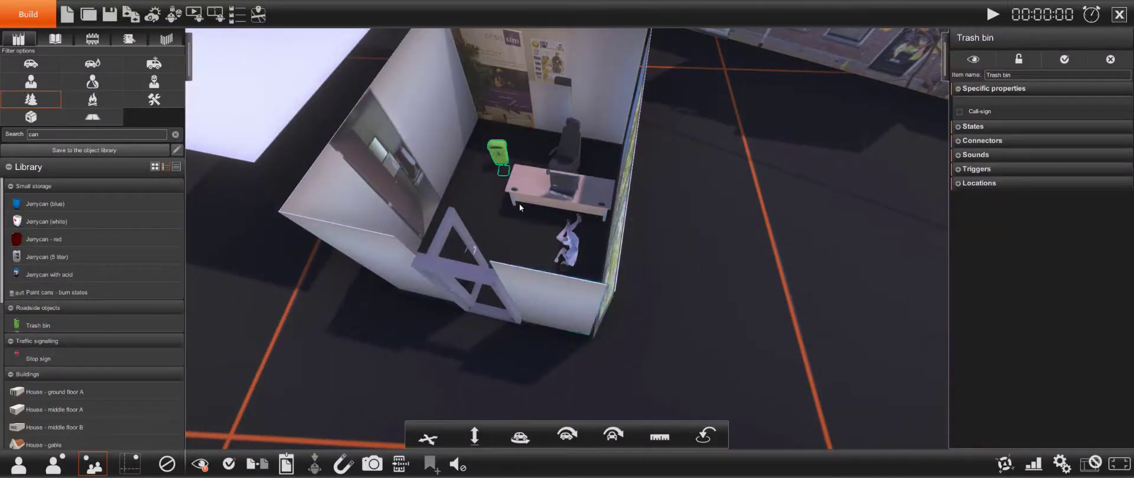
{"action": "left_click_drag", "start_coordinate": [498, 151], "coordinate": [489, 126]}
{"action": "left_click_drag", "start_coordinate": [520, 435], "coordinate": [479, 355]}
{"action": "left_click", "coordinate": [366, 348]}
Clear the search and add a Small fire (legacy) at the trash bin, deleting the first fire object tried
{"action": "left_click", "coordinate": [89, 99]}
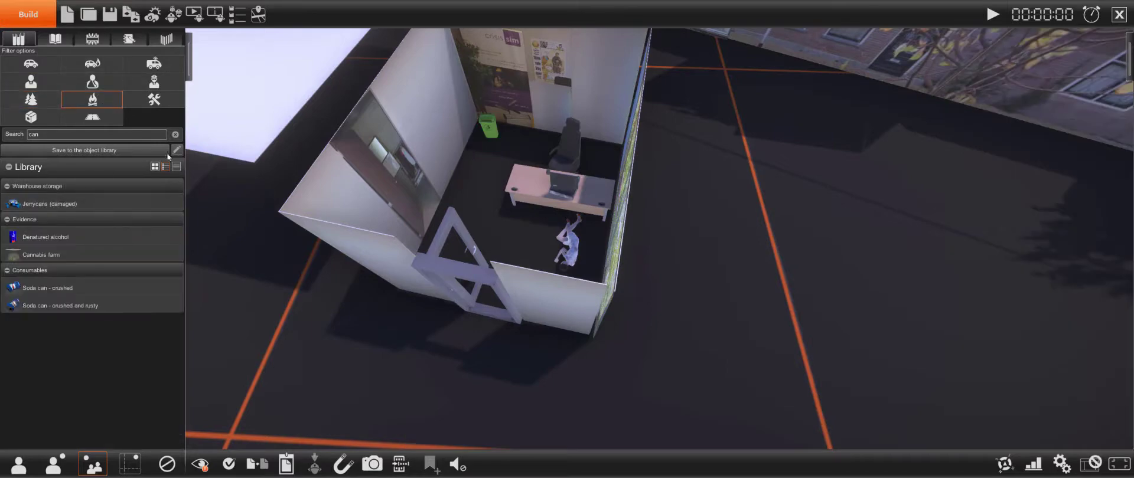
{"action": "left_click", "coordinate": [176, 135]}
{"action": "left_click_drag", "start_coordinate": [76, 204], "coordinate": [567, 236]}
{"action": "key", "text": "Delete"}
{"action": "left_click_drag", "start_coordinate": [78, 326], "coordinate": [476, 101]}
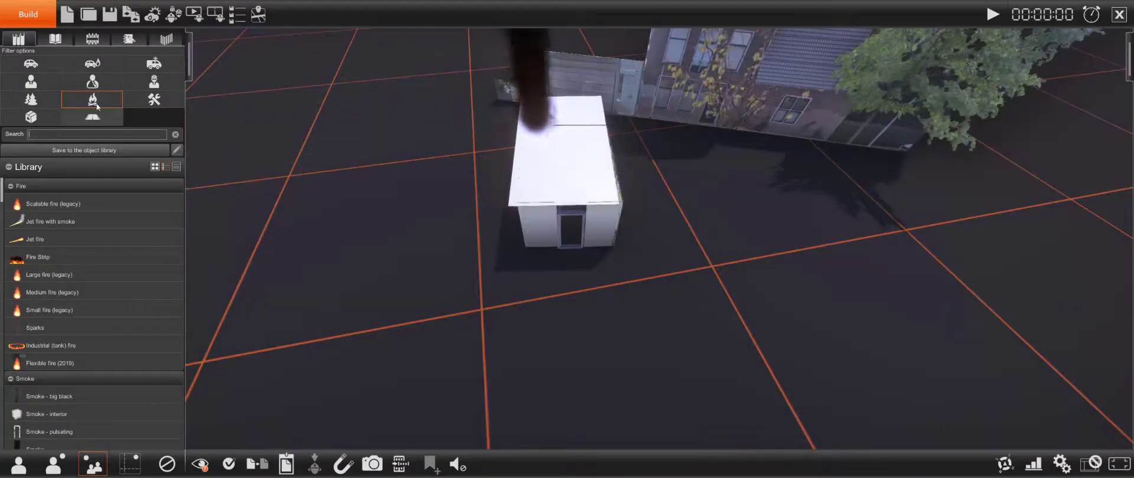
Search the library for smoke and move the white roof panel aside to expose the room
{"action": "left_click", "coordinate": [97, 104]}
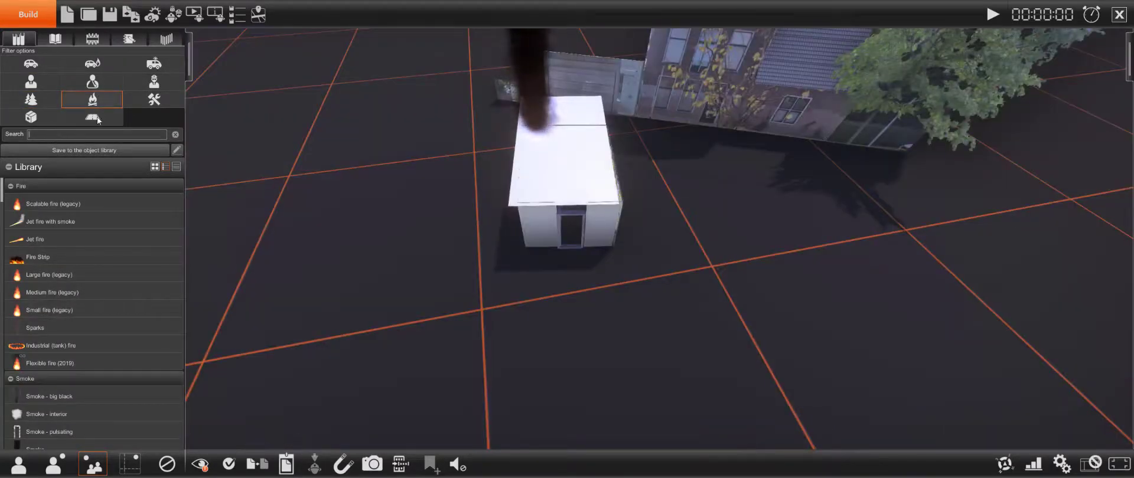
{"action": "type", "text": "smoke"}
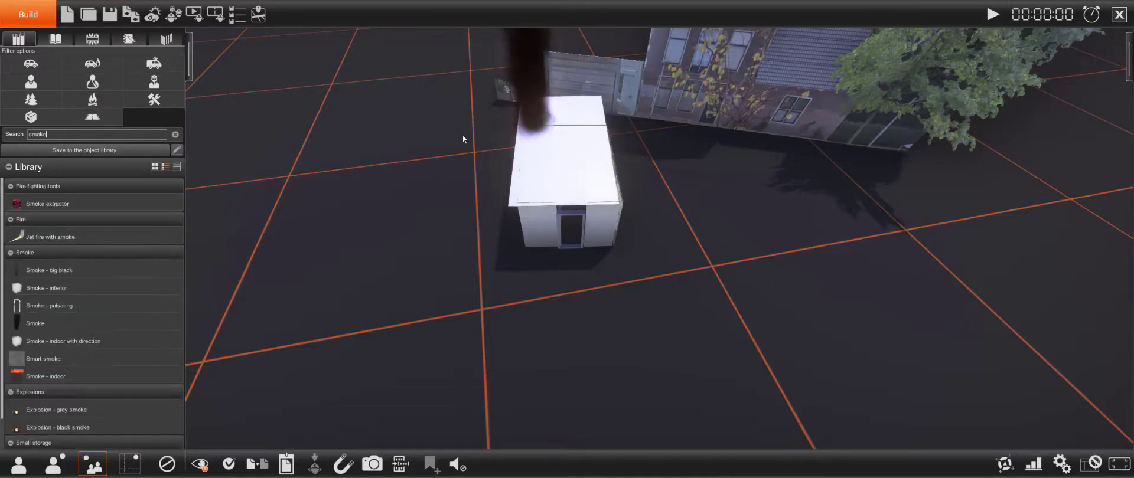
{"action": "middle_click_drag", "start_coordinate": [463, 135], "coordinate": [484, 221]}
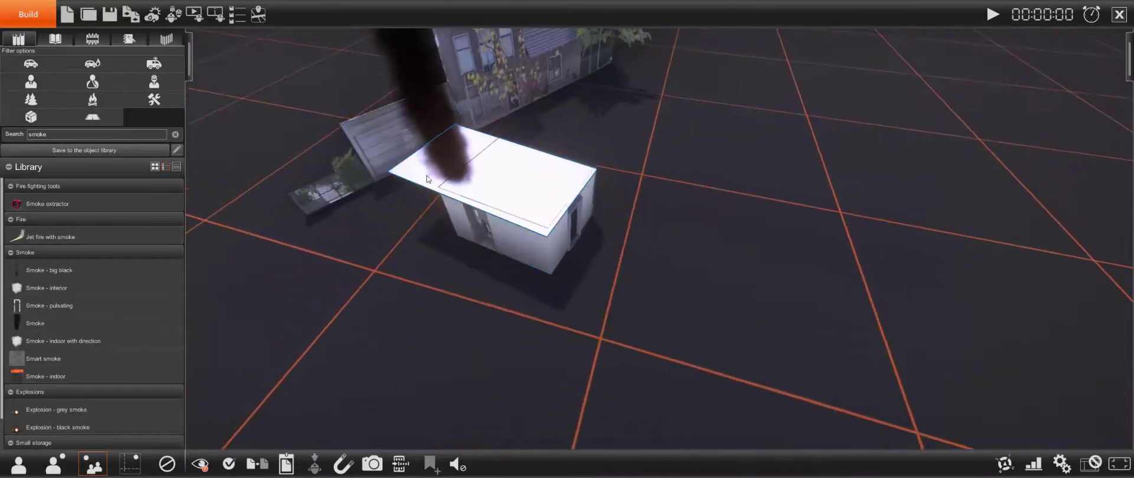
{"action": "left_click_drag", "start_coordinate": [430, 176], "coordinate": [303, 228]}
{"action": "middle_click_drag", "start_coordinate": [348, 295], "coordinate": [502, 207]}
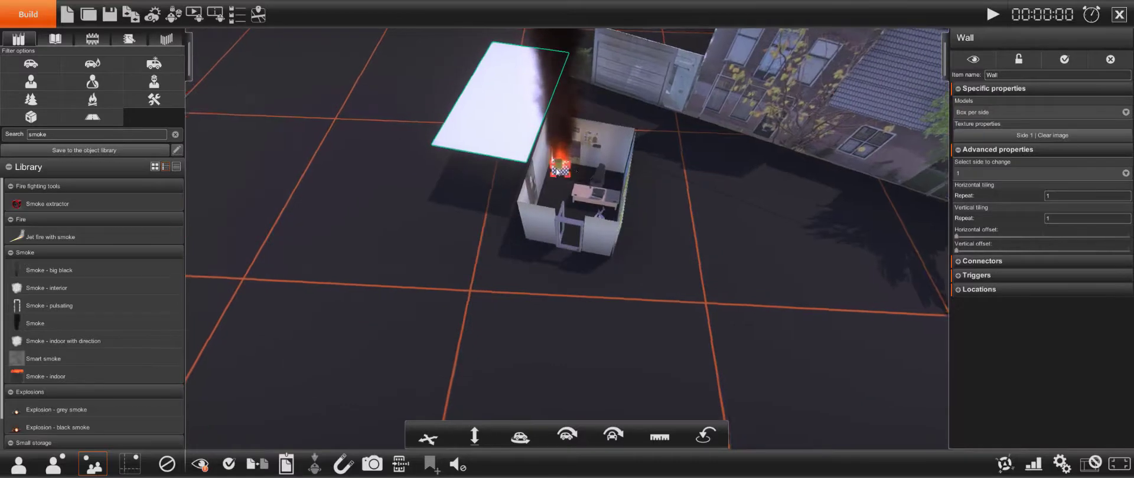
Enable Maximum height on the small fire and adjust the limit so its smoke column ends near the wall tops
{"action": "left_click", "coordinate": [568, 167]}
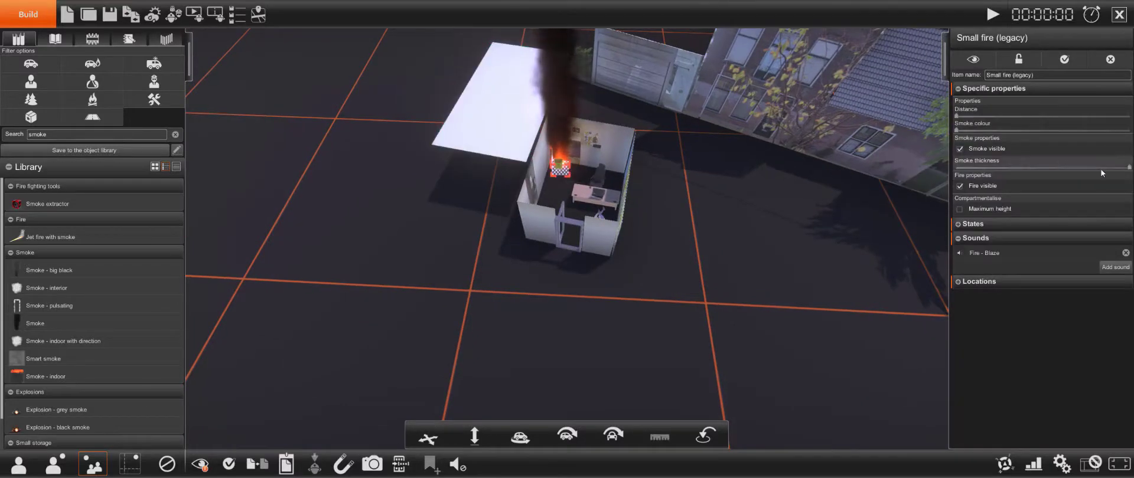
{"action": "left_click", "coordinate": [961, 209]}
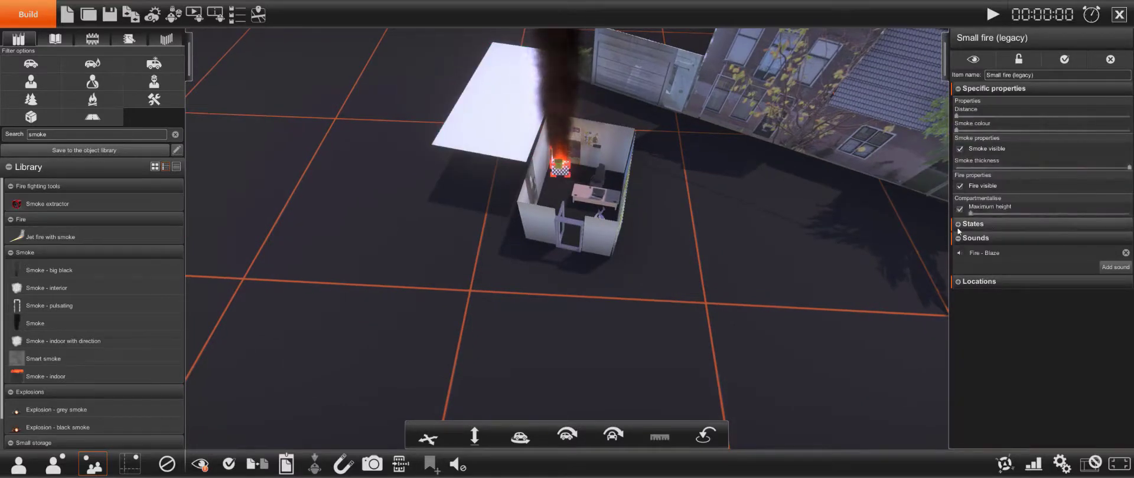
{"action": "left_click_drag", "start_coordinate": [1083, 214], "coordinate": [1123, 214]}
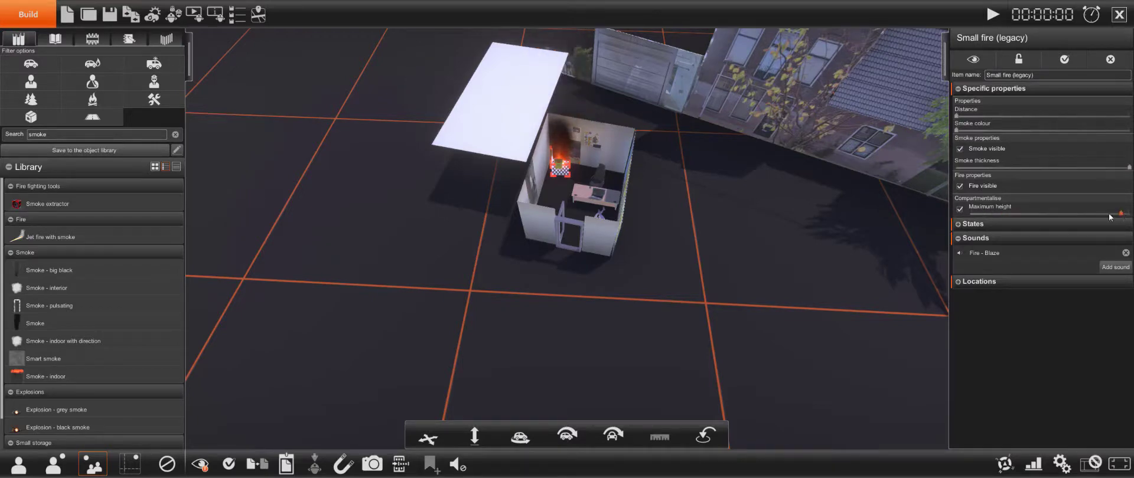
{"action": "left_click", "coordinate": [248, 261]}
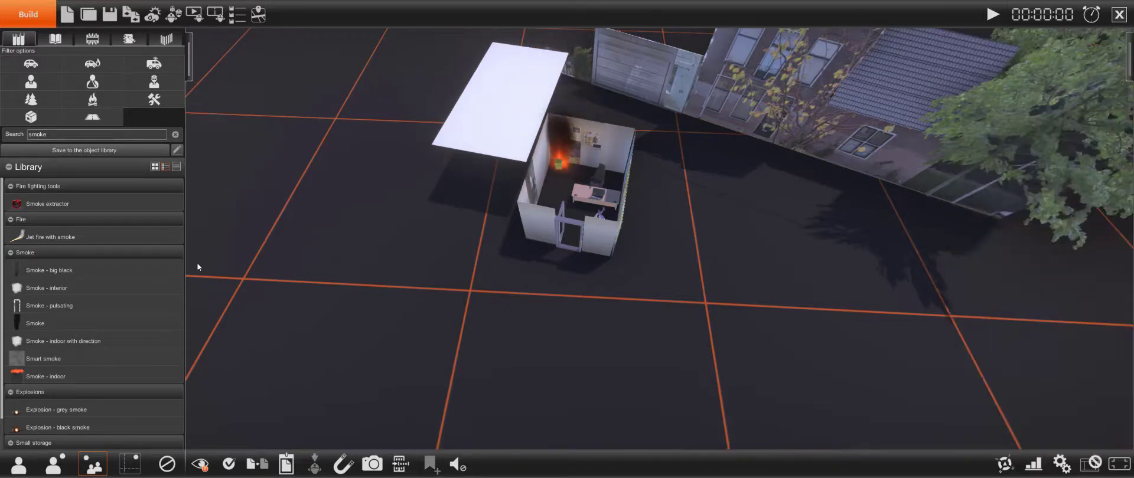
Add a Smoke - indoor with direction over the room, scale it to width 52 and length 63, flatten it and adjust its elevation
{"action": "left_click", "coordinate": [93, 99]}
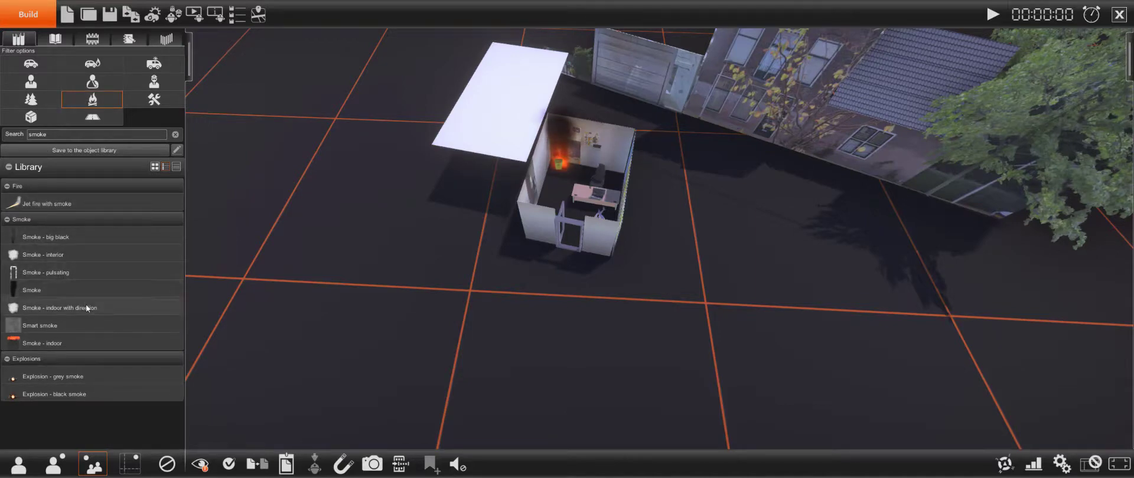
{"action": "left_click", "coordinate": [89, 306]}
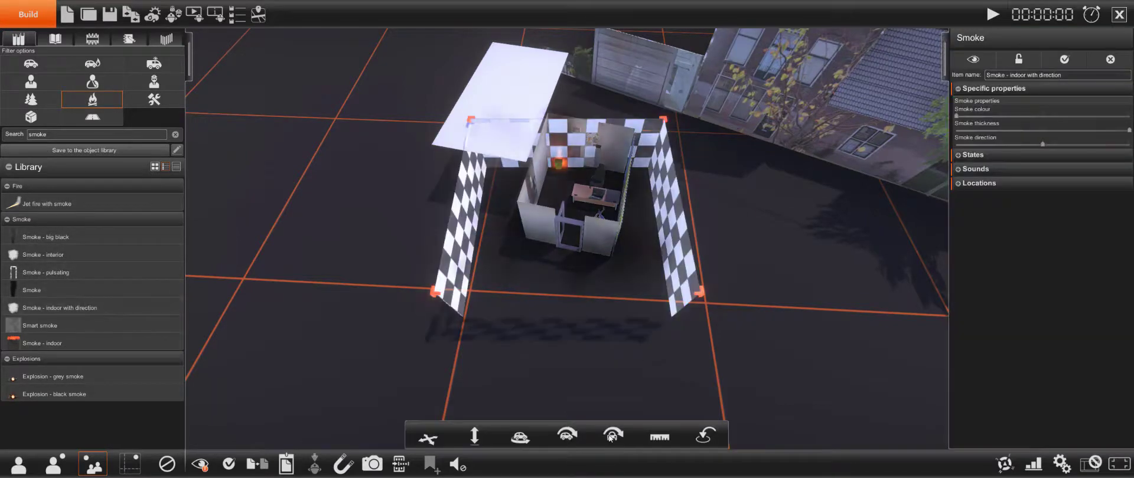
{"action": "left_click", "coordinate": [659, 437]}
{"action": "left_click_drag", "start_coordinate": [1039, 403], "coordinate": [1007, 433]}
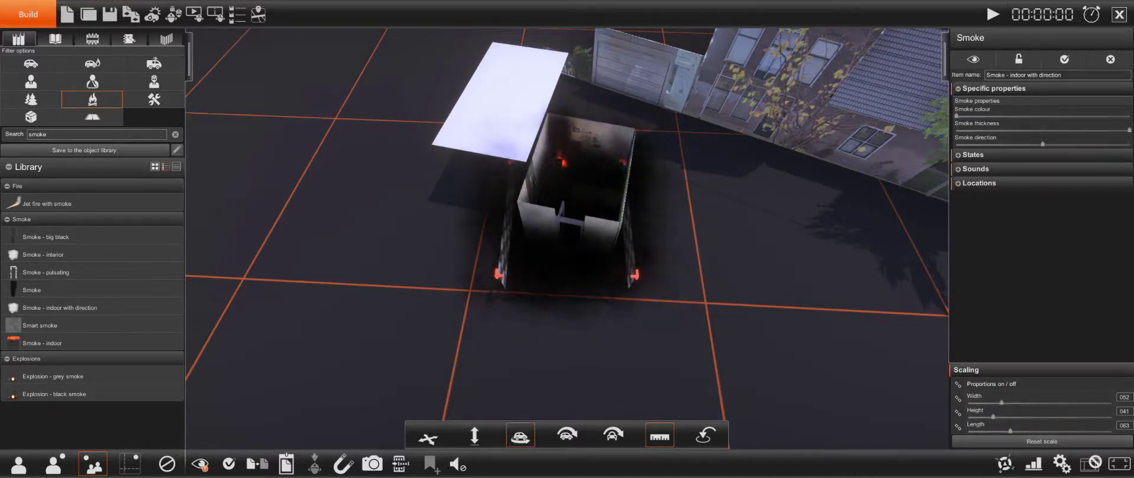
{"action": "right_click_drag", "start_coordinate": [886, 430], "coordinate": [853, 398]}
{"action": "left_click_drag", "start_coordinate": [993, 418], "coordinate": [962, 420]}
{"action": "left_click_drag", "start_coordinate": [470, 442], "coordinate": [474, 420]}
Move the roof panel back over the smoke-filled room and inspect the result from a first-person viewpoint
{"action": "right_click_drag", "start_coordinate": [493, 378], "coordinate": [514, 417]}
{"action": "left_click", "coordinate": [515, 378]}
{"action": "left_click_drag", "start_coordinate": [496, 127], "coordinate": [588, 173]}
{"action": "left_click", "coordinate": [596, 339]}
{"action": "key", "text": "F1"}
{"action": "right_click_drag", "start_coordinate": [595, 339], "coordinate": [619, 391]}
{"action": "scroll", "coordinate": [536, 361], "scroll_direction": "up", "scroll_amount": 6}
{"action": "scroll", "coordinate": [552, 383], "scroll_direction": "down", "scroll_amount": 2}
{"action": "scroll", "coordinate": [553, 382], "scroll_direction": "down", "scroll_amount": 3}
{"action": "scroll", "coordinate": [539, 349], "scroll_direction": "down", "scroll_amount": 4}
Move all the selected room parts, furniture, fire and smoke together to behind the office facade
{"action": "key", "text": "F3"}
{"action": "left_click_drag", "start_coordinate": [477, 174], "coordinate": [404, 92]}
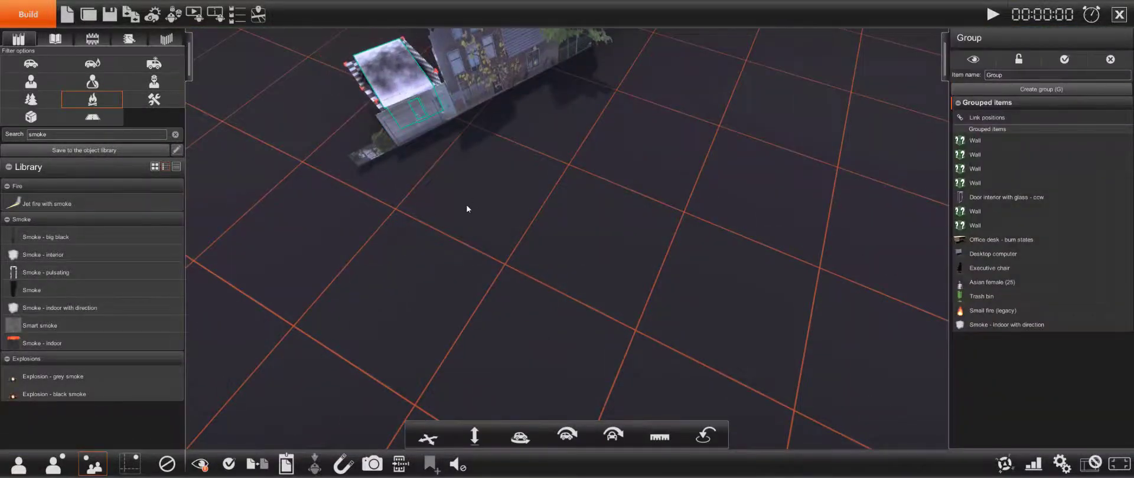
{"action": "scroll", "coordinate": [466, 206], "scroll_direction": "up", "scroll_amount": 5}
{"action": "right_click_drag", "start_coordinate": [466, 208], "coordinate": [367, 80]}
Resize the Office facade and shift it with the adjoining garden image so the room's doorway is exposed
{"action": "left_click_drag", "start_coordinate": [465, 82], "coordinate": [688, 274]}
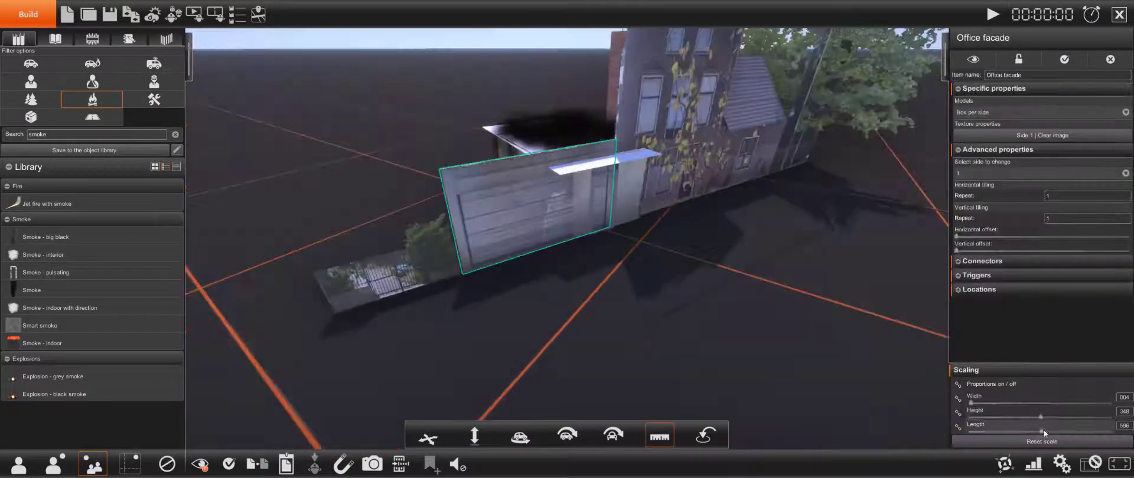
{"action": "left_click", "coordinate": [449, 302]}
{"action": "scroll", "coordinate": [732, 310], "scroll_direction": "up", "scroll_amount": 2}
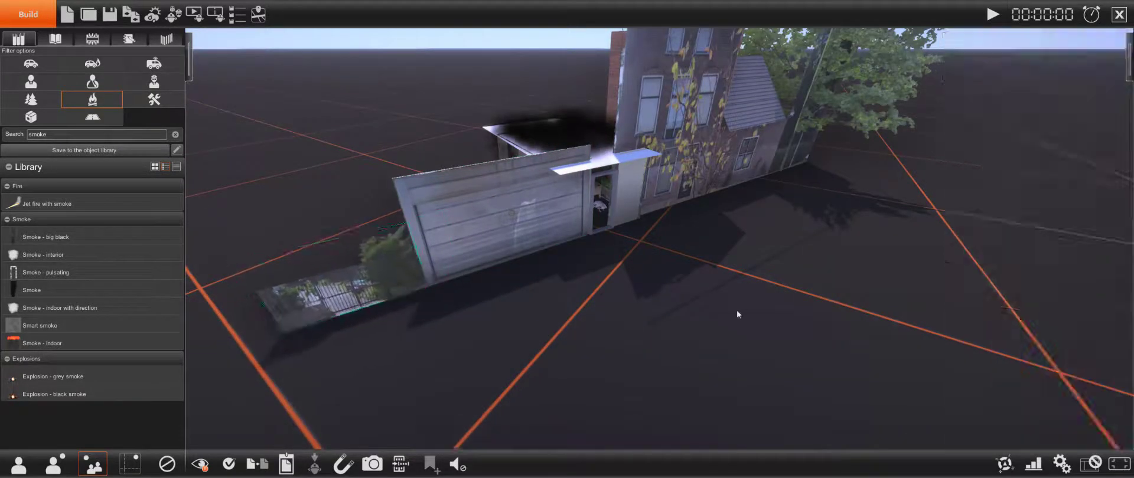
{"action": "right_click_drag", "start_coordinate": [735, 310], "coordinate": [659, 306]}
{"action": "scroll", "coordinate": [697, 318], "scroll_direction": "up", "scroll_amount": 4}
{"action": "right_click_drag", "start_coordinate": [732, 339], "coordinate": [727, 477]}
{"action": "scroll", "coordinate": [764, 421], "scroll_direction": "down", "scroll_amount": 3}
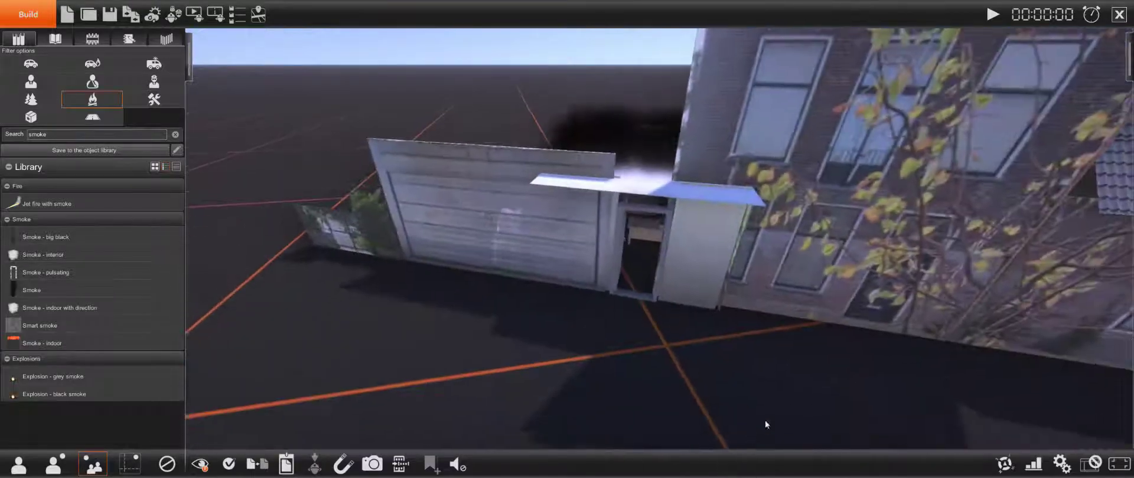
Allow protected items to be selected, shift House to right over to the room's doorway, and turn that selection option off again
{"action": "left_click", "coordinate": [802, 306]}
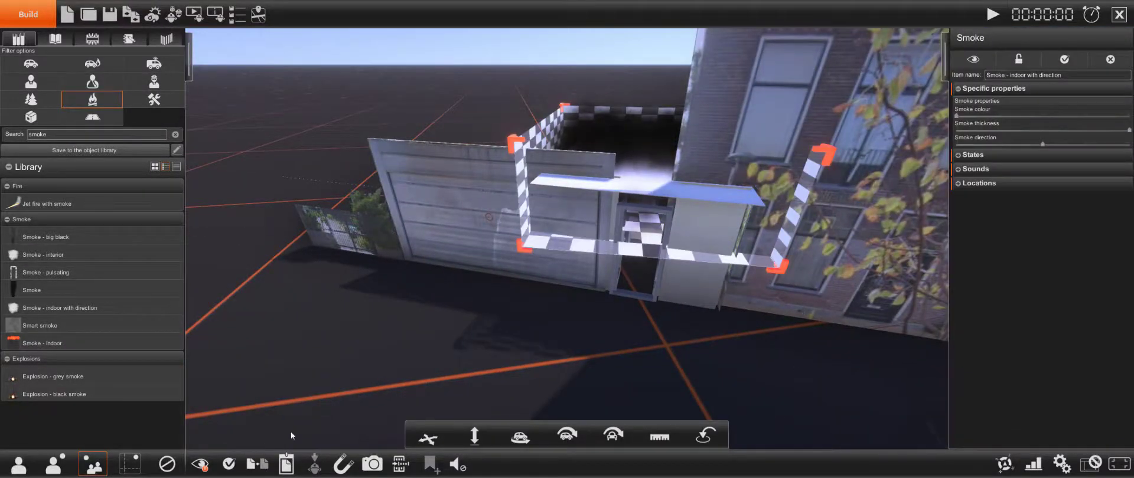
{"action": "left_click", "coordinate": [811, 304]}
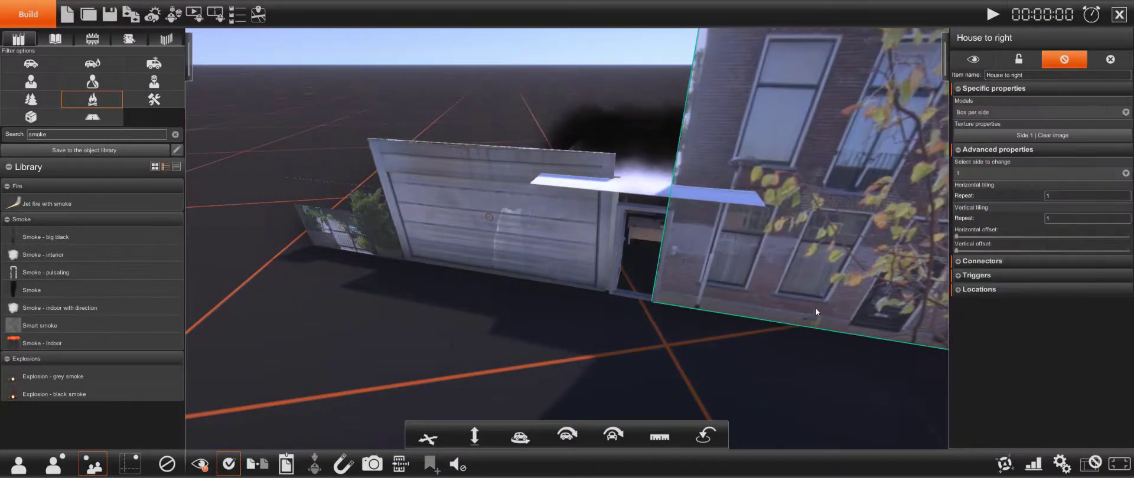
{"action": "left_click", "coordinate": [231, 463]}
Examine the scene in first person by walking from the street into the burning office and back outside
{"action": "key", "text": "s"}
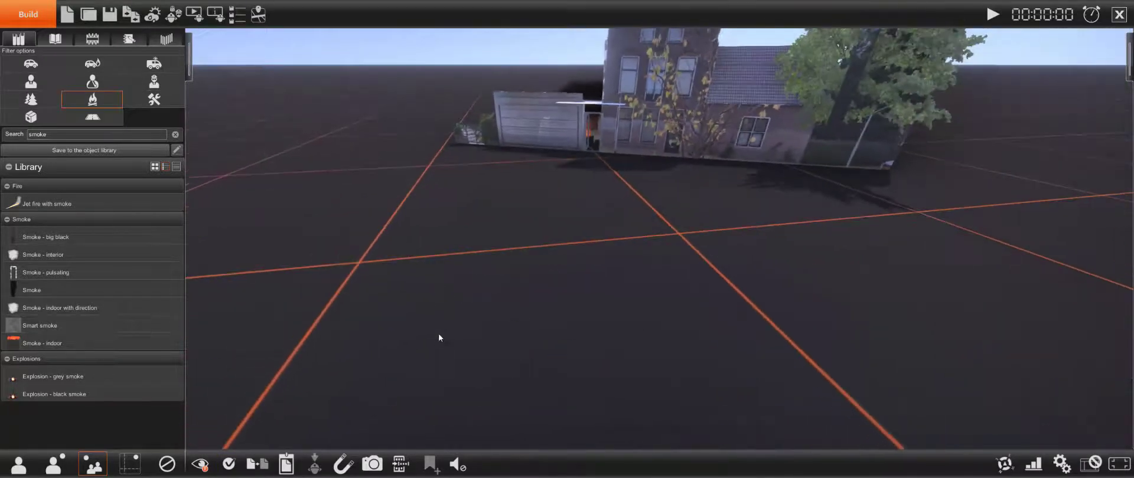
{"action": "key", "text": "1"}
{"action": "right_click_drag", "start_coordinate": [454, 341], "coordinate": [473, 382]}
{"action": "key", "text": "w"}
{"action": "key", "text": "w"}
{"action": "key", "text": "w"}
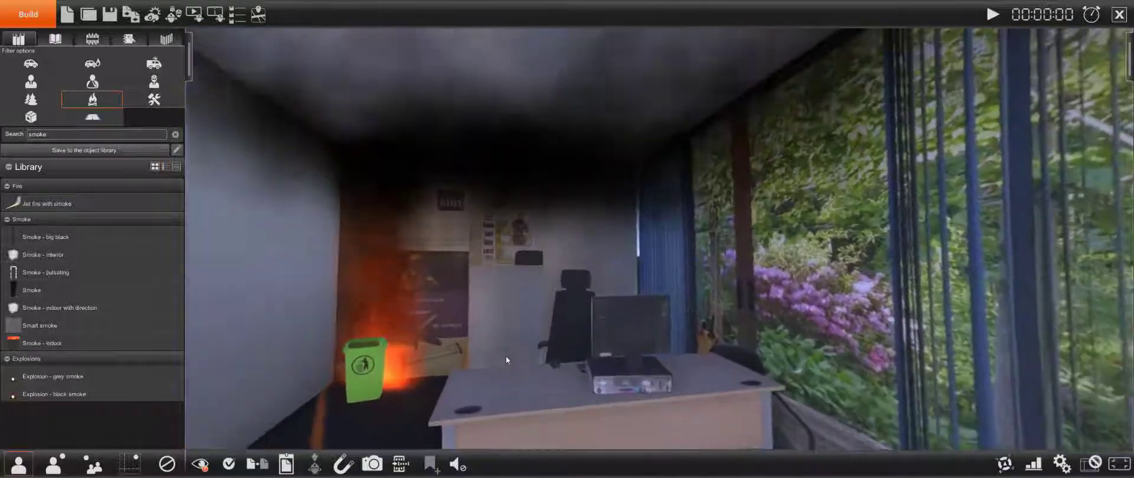
{"action": "mouse_move", "coordinate": [506, 355]}
{"action": "right_mouse_down"}
{"action": "mouse_move", "coordinate": [511, 426]}
{"action": "mouse_move", "coordinate": [471, 383]}
{"action": "mouse_move", "coordinate": [451, 384]}
{"action": "mouse_move", "coordinate": [490, 340]}
{"action": "mouse_move", "coordinate": [599, 374]}
{"action": "mouse_move", "coordinate": [877, 382]}
{"action": "mouse_move", "coordinate": [835, 363]}
{"action": "mouse_move", "coordinate": [747, 374]}
{"action": "mouse_move", "coordinate": [299, 360]}
{"action": "mouse_move", "coordinate": [463, 347]}
{"action": "mouse_move", "coordinate": [473, 370]}
{"action": "mouse_move", "coordinate": [491, 341]}
{"action": "right_mouse_up"}
{"action": "key", "text": "w"}
{"action": "key", "text": "w"}
{"action": "key", "text": "w"}
{"action": "key", "text": "s"}
{"action": "key", "text": "s"}
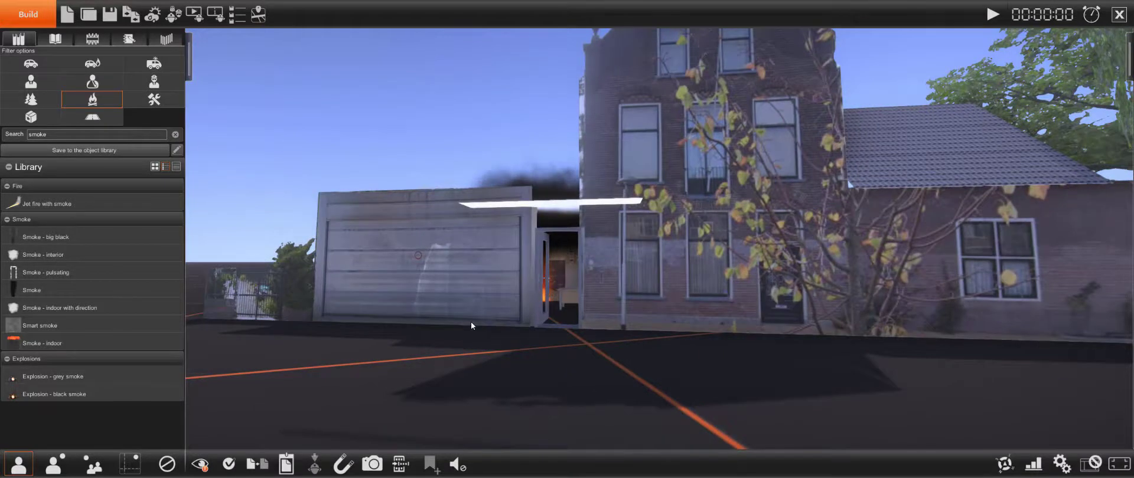